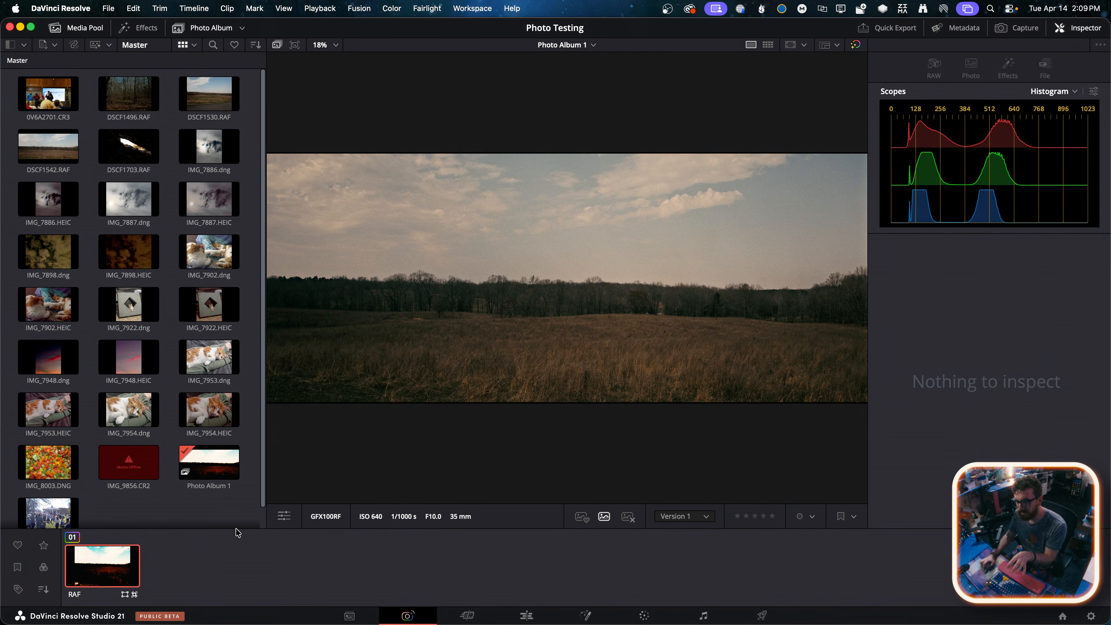
Add IMG_7954.dng, IMG_7953.dng, IMG_7948.dng, IMG_7922.dng, IMG_7898.dng, IMG_7887.dng and IMG_7886.dng from the media pool to Photo Album 1
mouse_move(223, 411)
left_mouse_down()
mouse_move(257, 562)
mouse_move(225, 578)
mouse_move(215, 410)
left_mouse_up()
left_click_drag(145, 405, 209, 560)
left_click_drag(211, 374, 256, 565)
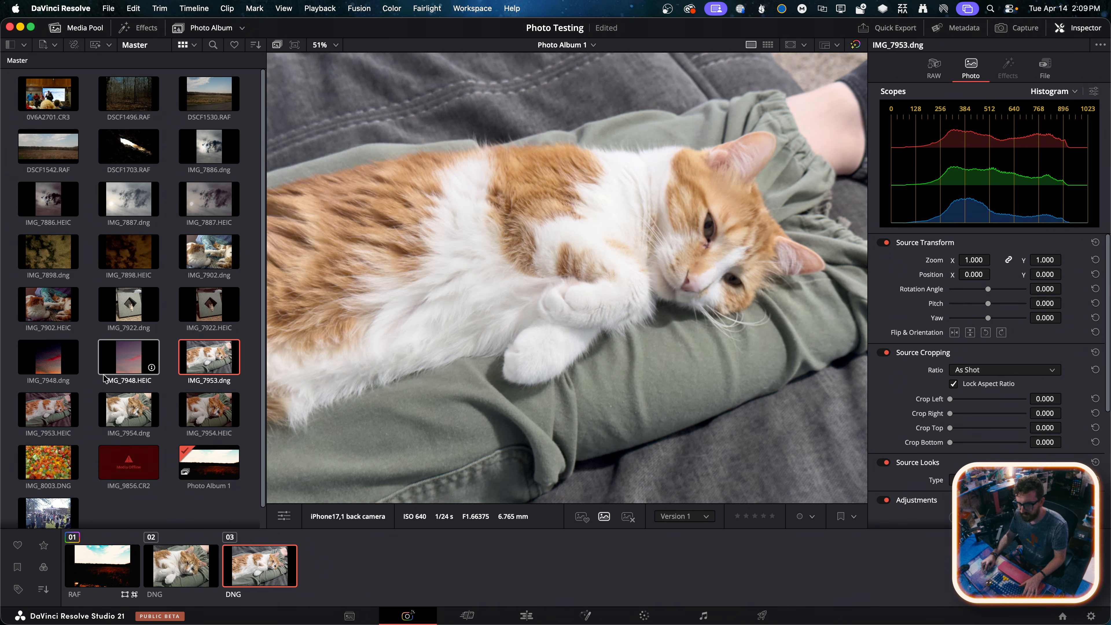
left_click_drag(48, 356, 327, 573)
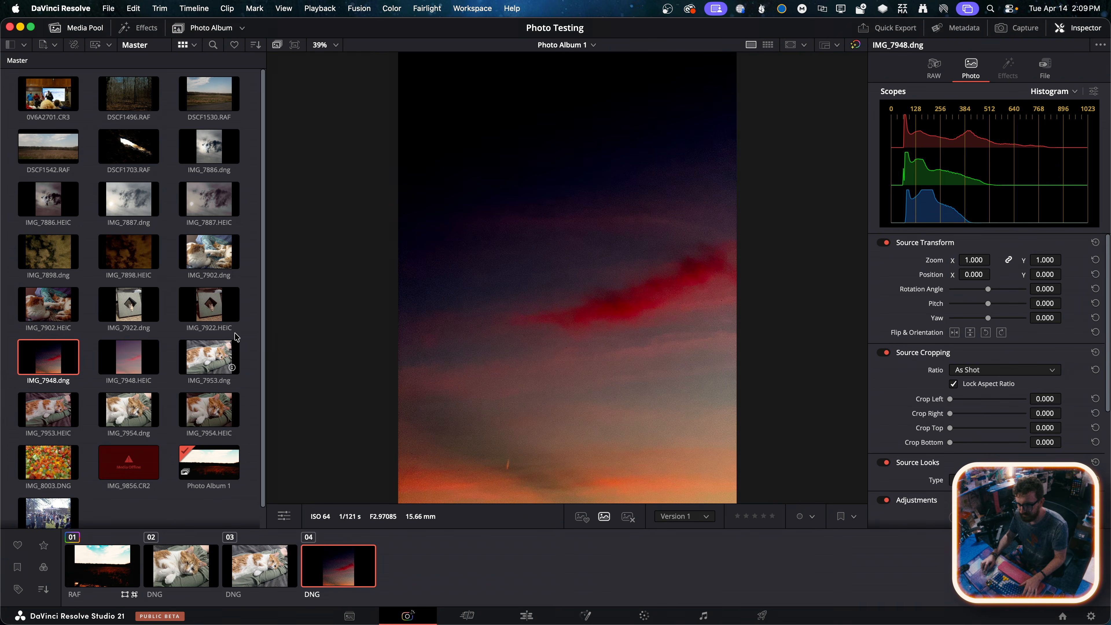
left_click_drag(128, 304, 411, 567)
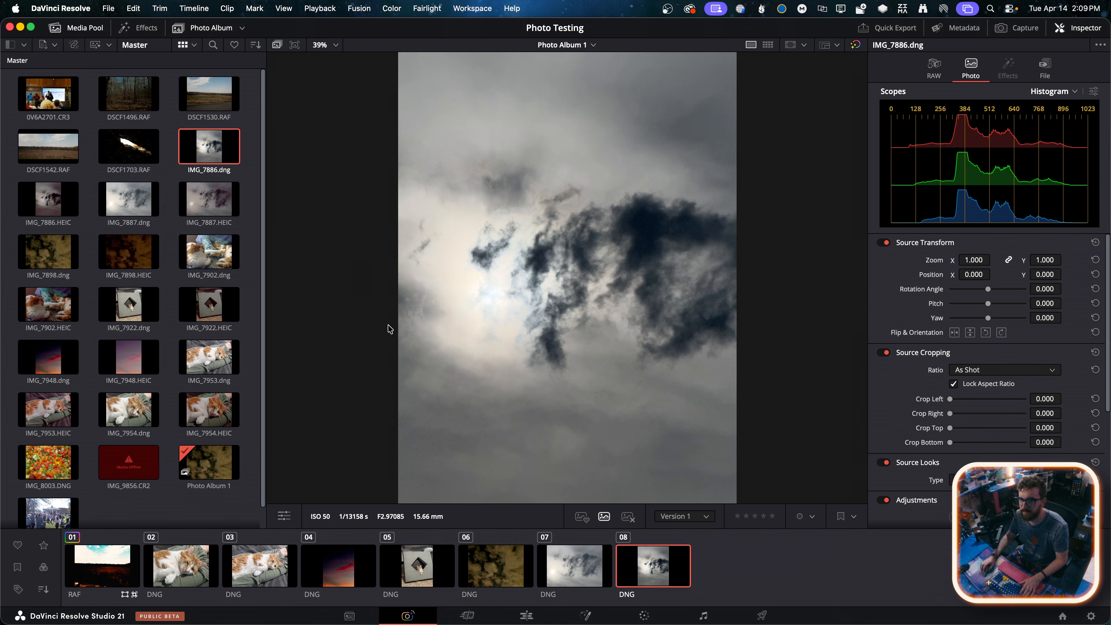
Browse the available photo effects and apply the NTSC-rs filter to IMG_7886.dng
left_click(152, 31)
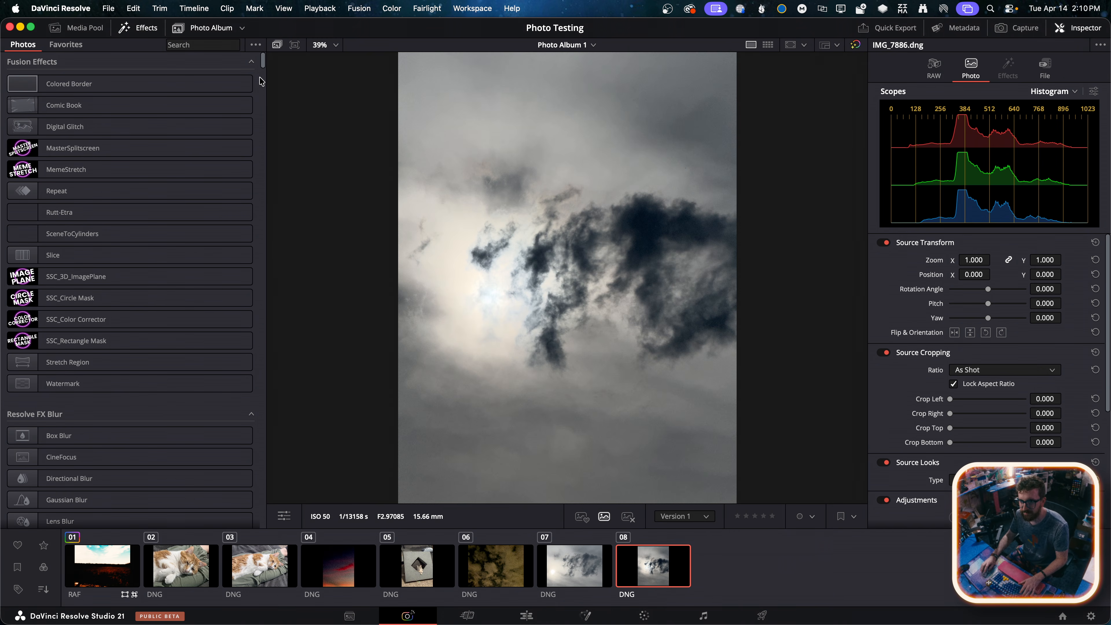
mouse_move(264, 68)
left_mouse_down()
mouse_move(263, 83)
mouse_move(264, 61)
left_mouse_up()
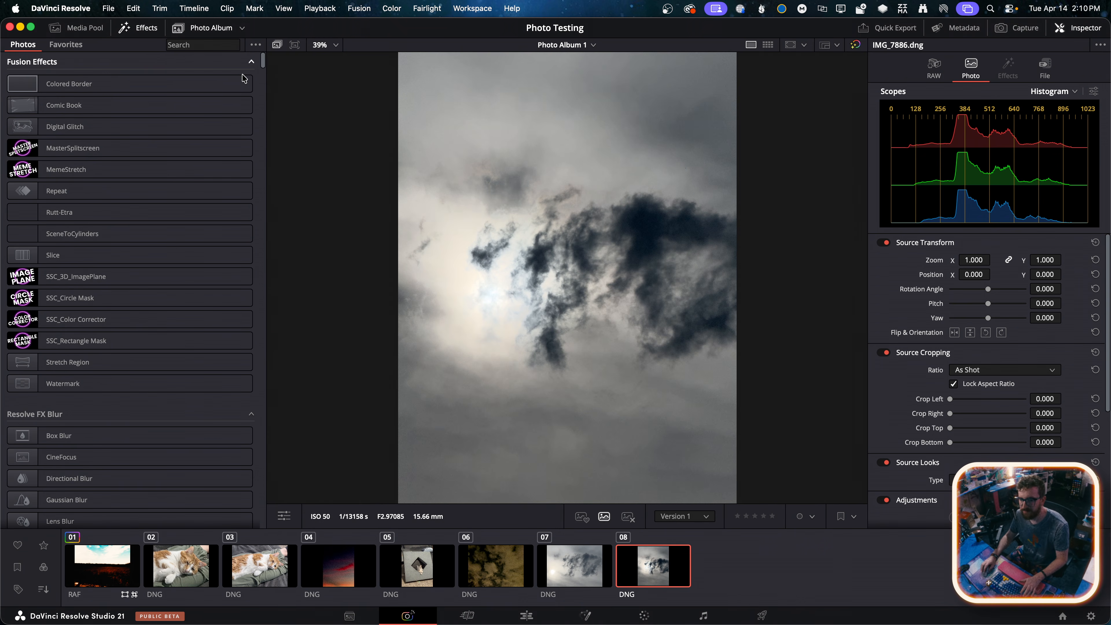
scroll(171, 385, "down", 15)
scroll(170, 392, "down", 20)
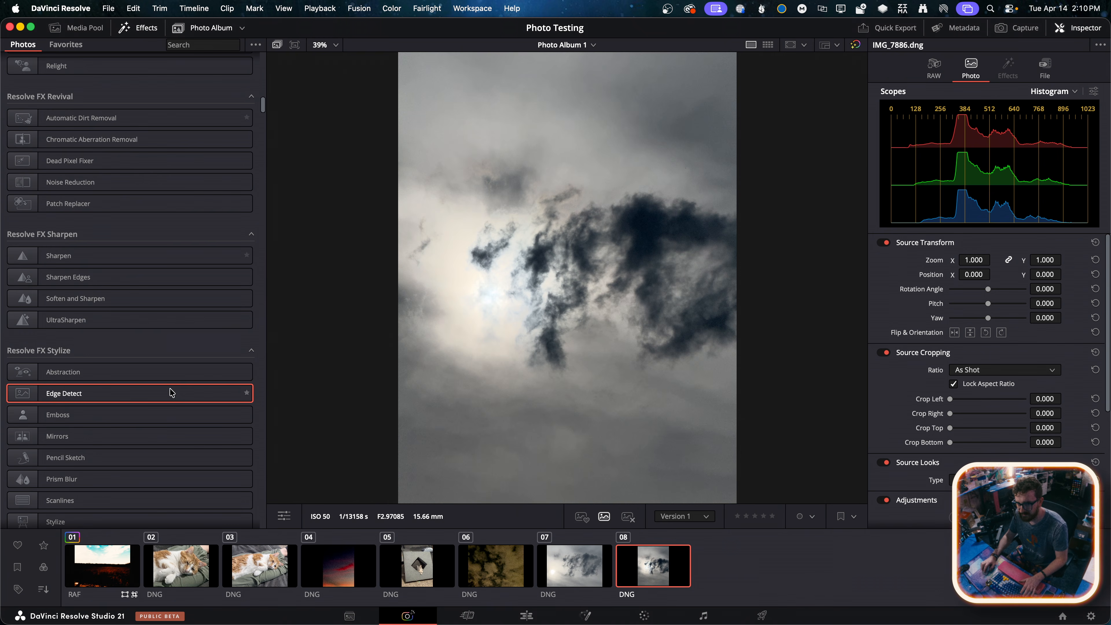
scroll(170, 392, "up", 15)
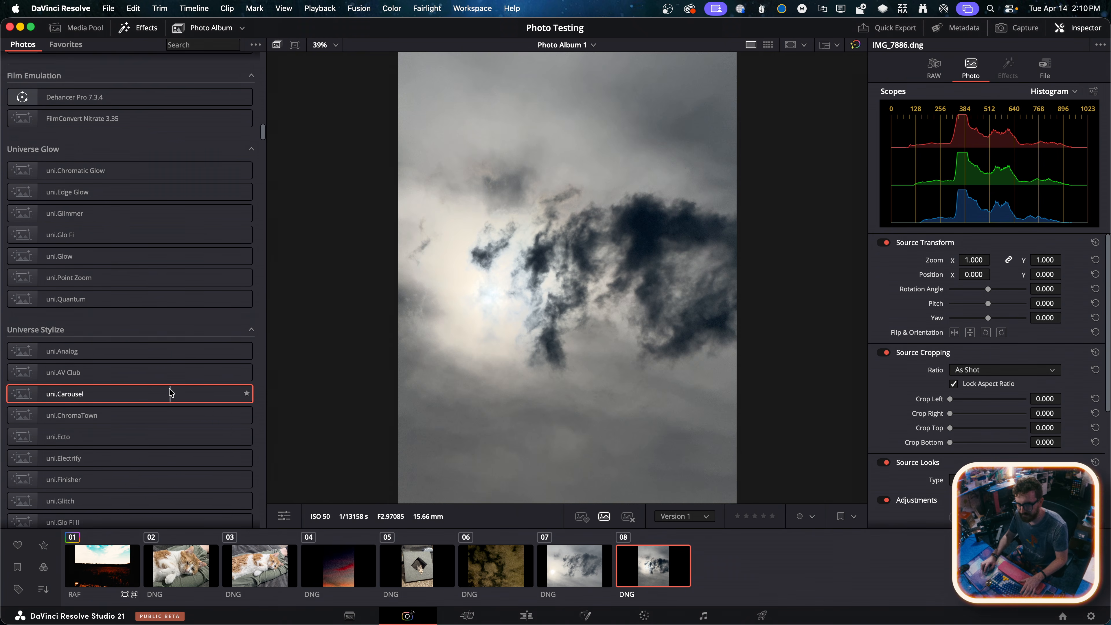
scroll(171, 392, "up", 2)
scroll(170, 393, "up", 10)
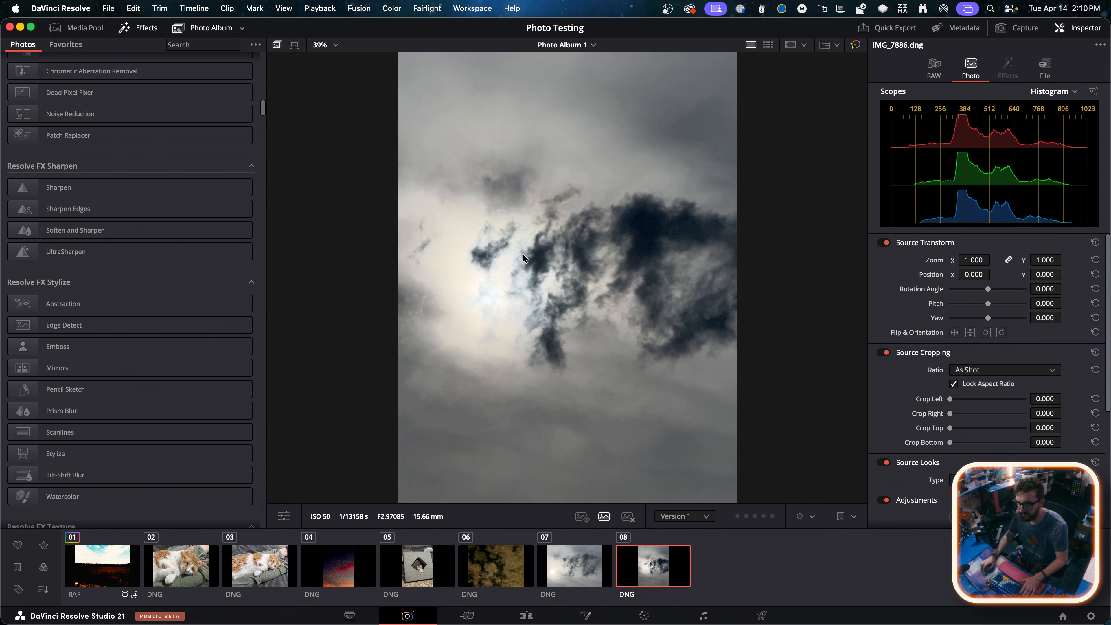
scroll(227, 306, "down", 10)
left_click_drag(118, 379, 483, 329)
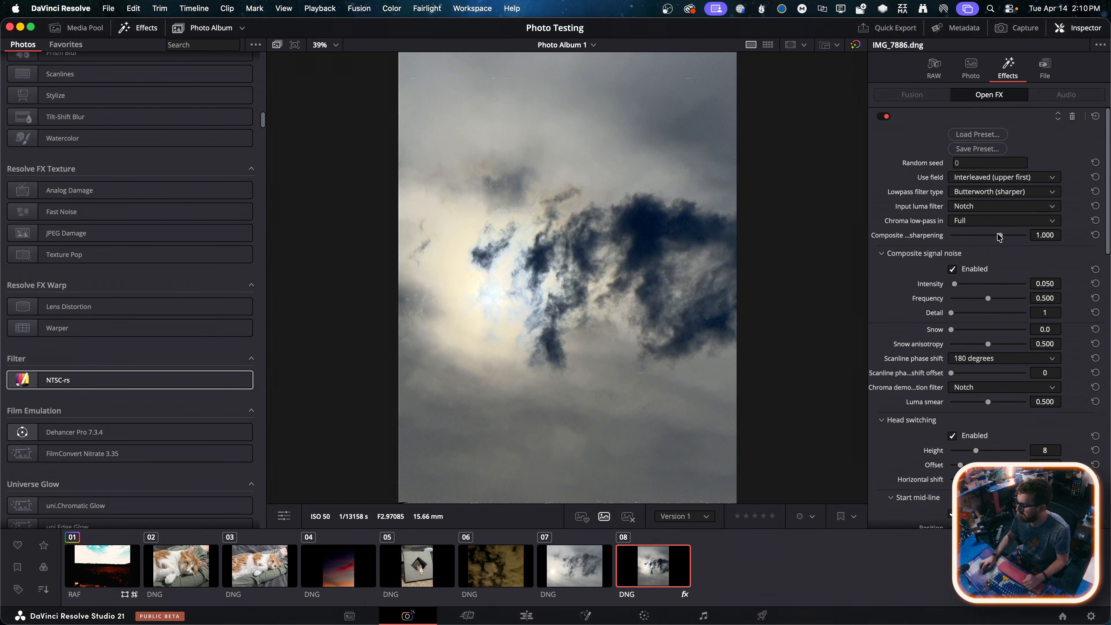
Try NTSC-rs with composite signal noise intensity 0.465, frequency 0.628, detail 2 and snow 4.7, and remove the effect
left_click_drag(956, 285, 985, 285)
left_click_drag(987, 299, 998, 299)
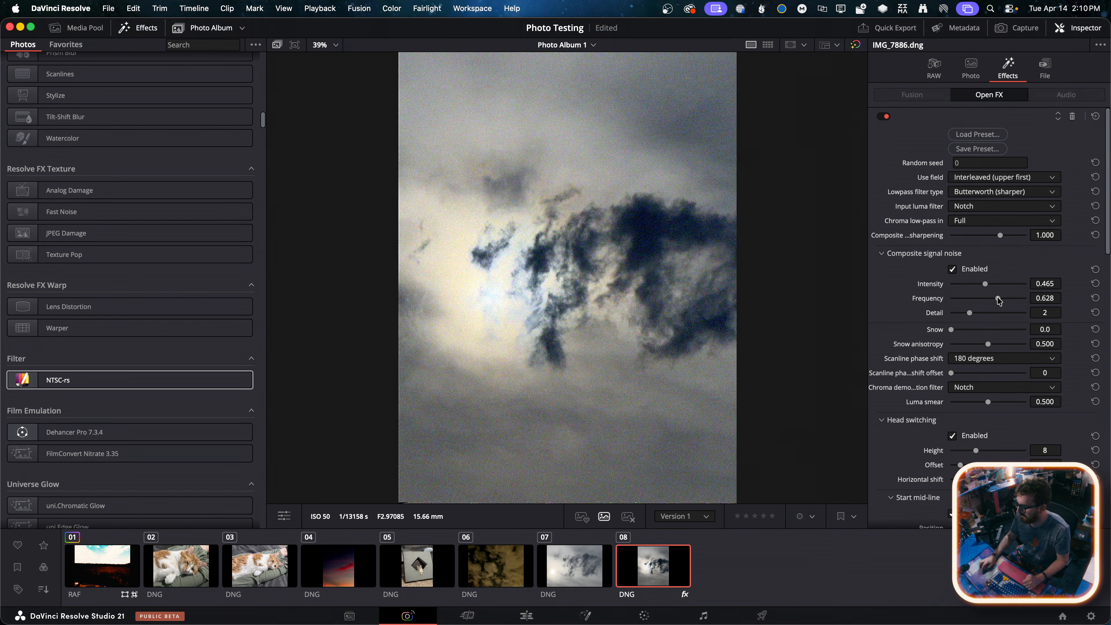
left_click(955, 331)
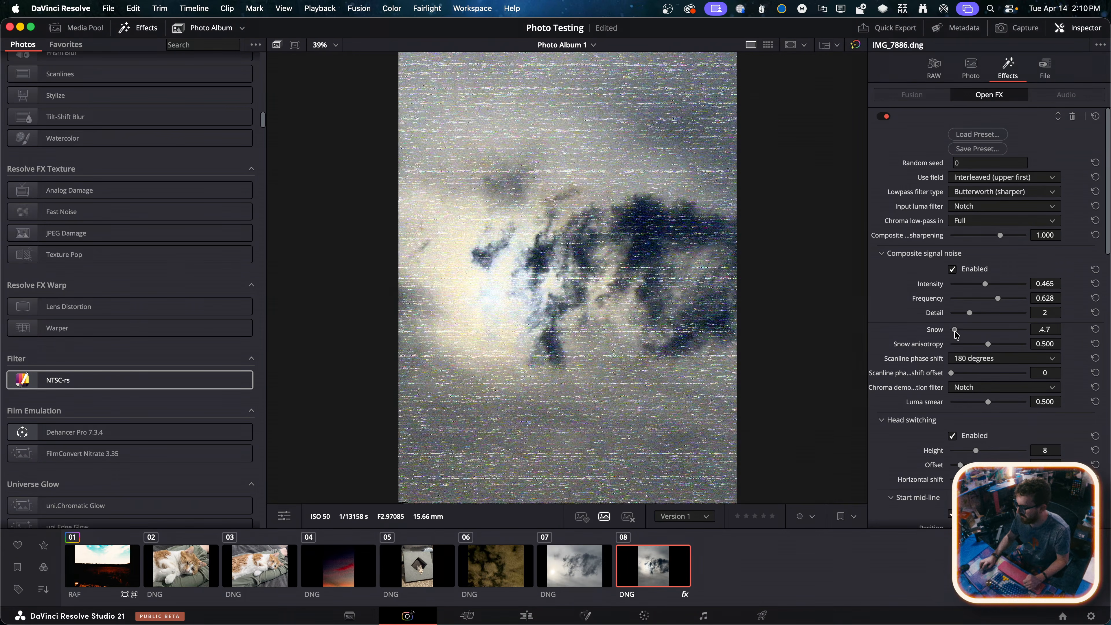
left_click(1072, 116)
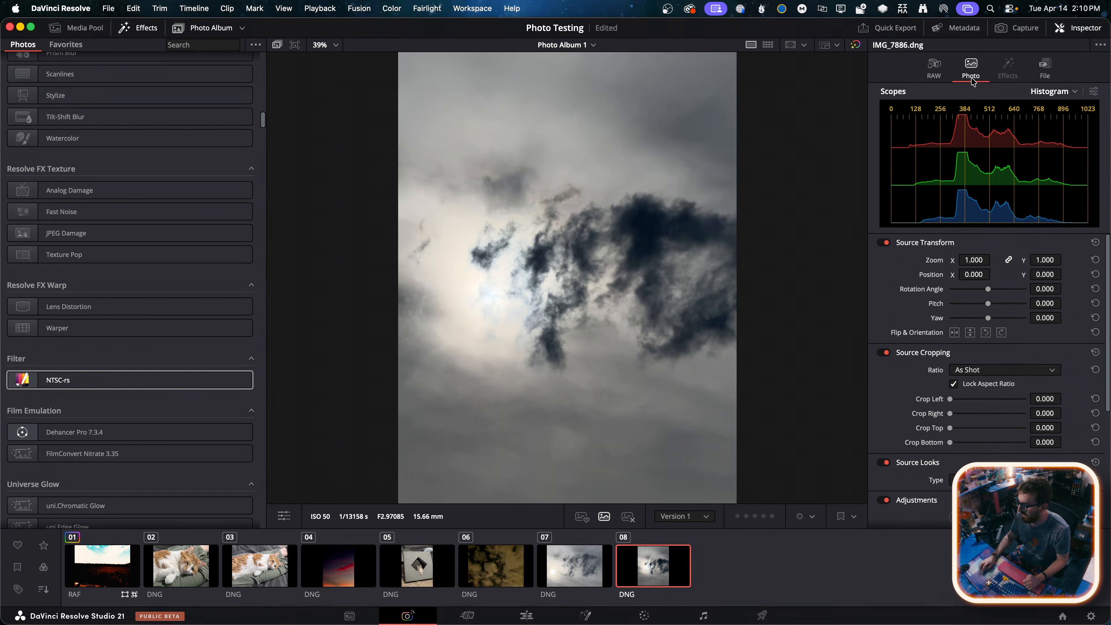
Check the RAW settings of IMG_7886.dng, and add IMG_7954.HEIC from the media pool to Photo Album 1
left_click(937, 70)
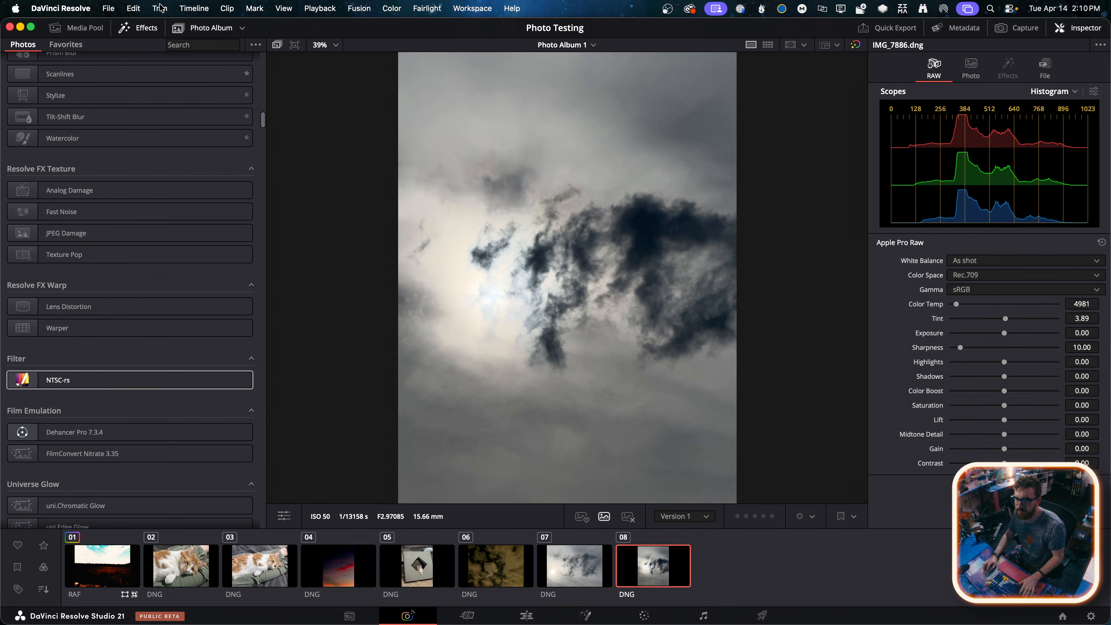
left_click(55, 28)
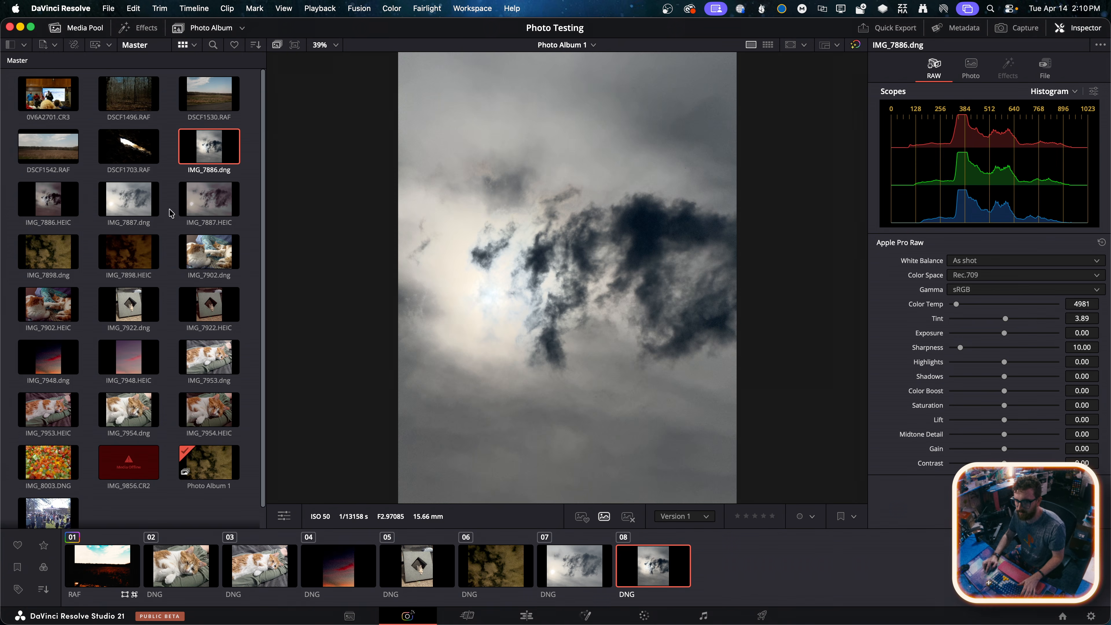
scroll(175, 185, "down", 2)
left_click_drag(218, 396, 736, 553)
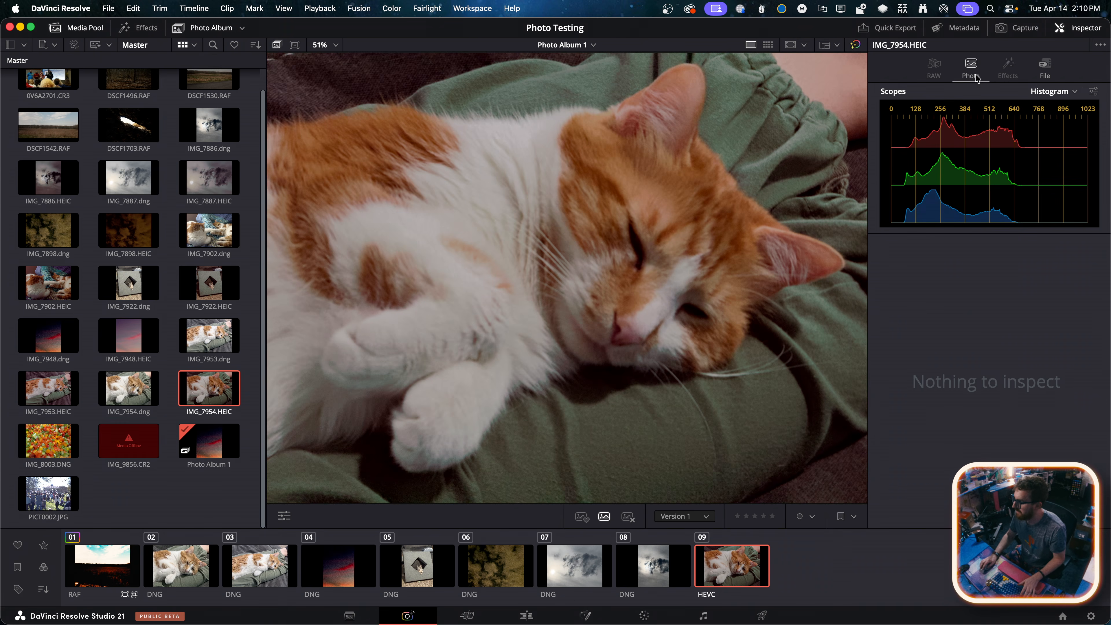
Examine the file metadata and the photo transform, cropping and adjustment controls available for IMG_7954.HEIC
left_click(971, 68)
left_click(1050, 74)
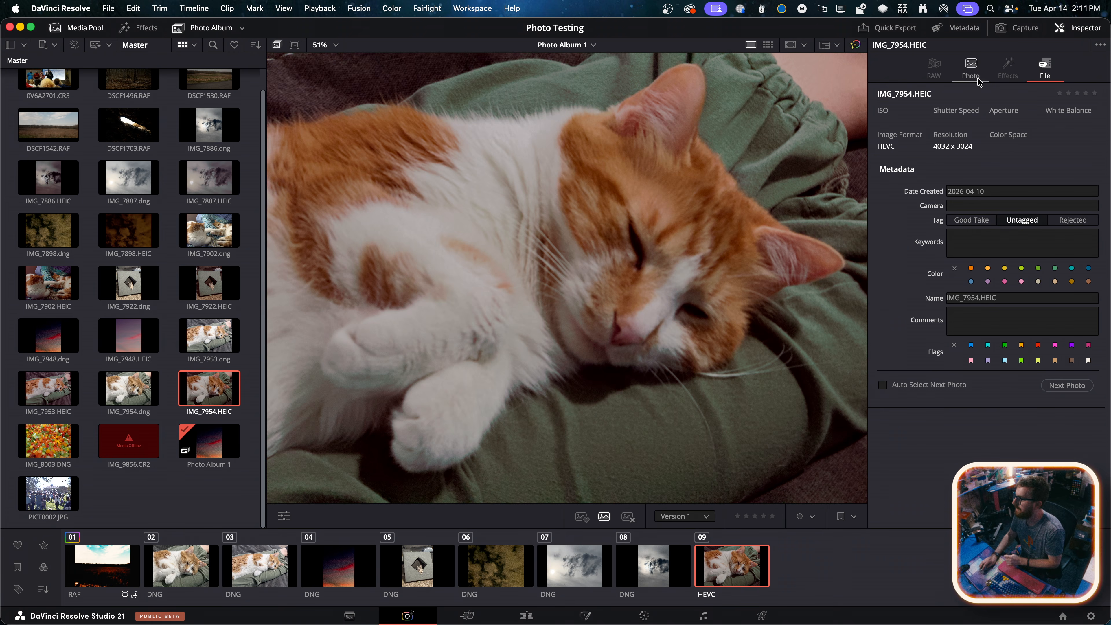
left_click(972, 68)
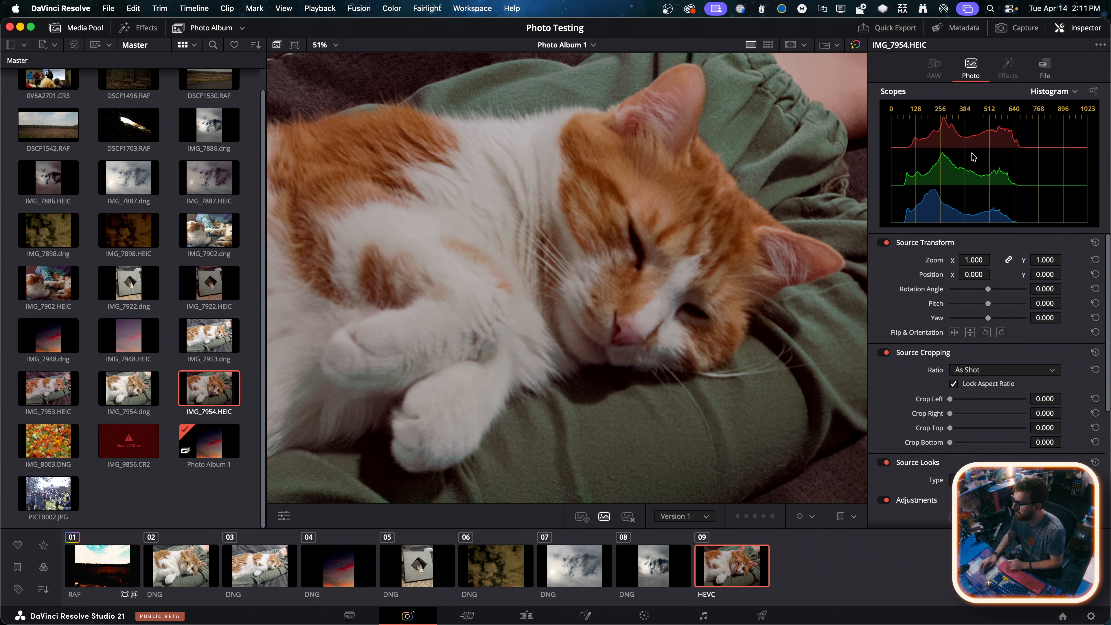
scroll(884, 375, "down", 5)
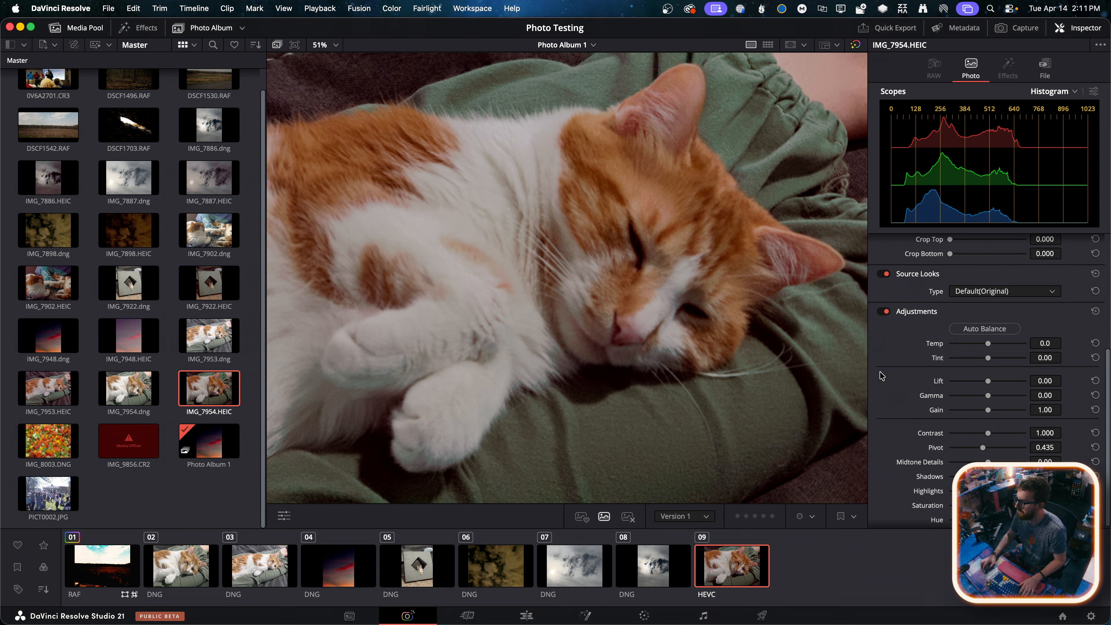
scroll(889, 378, "up", 5)
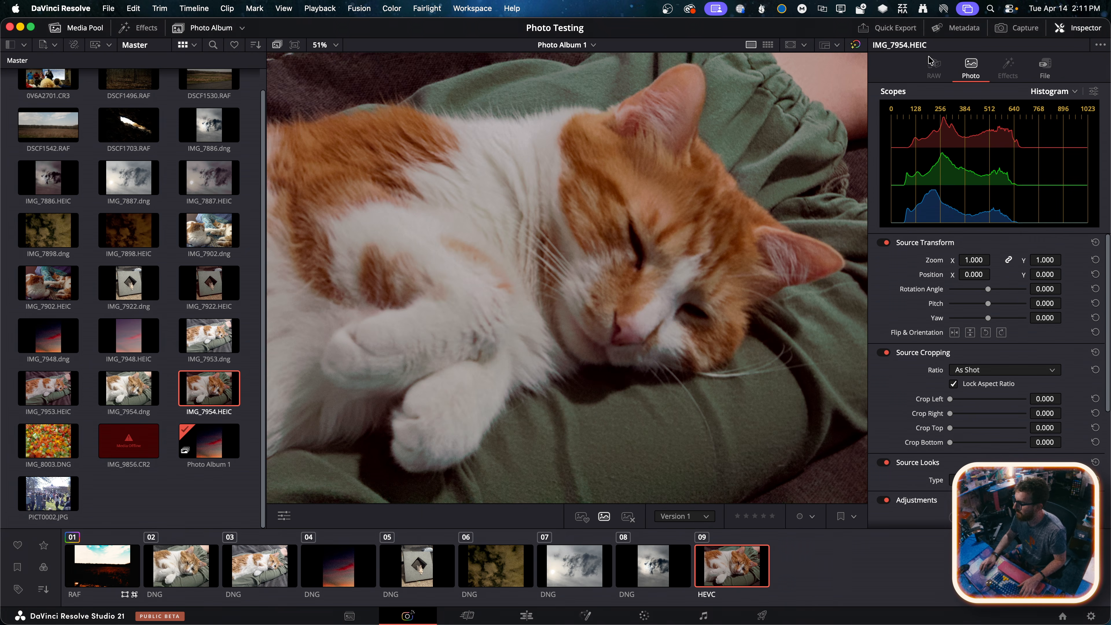
Select IMG_7886.dng in the album and examine its RAW, photo and file settings alongside the scope
left_click(641, 573)
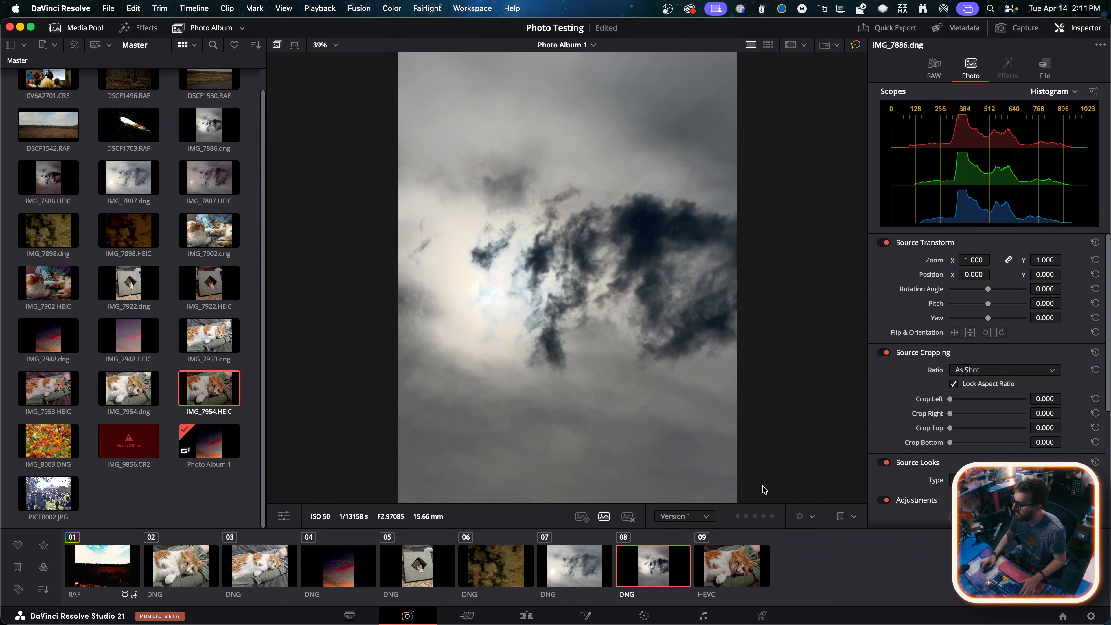
left_click(939, 62)
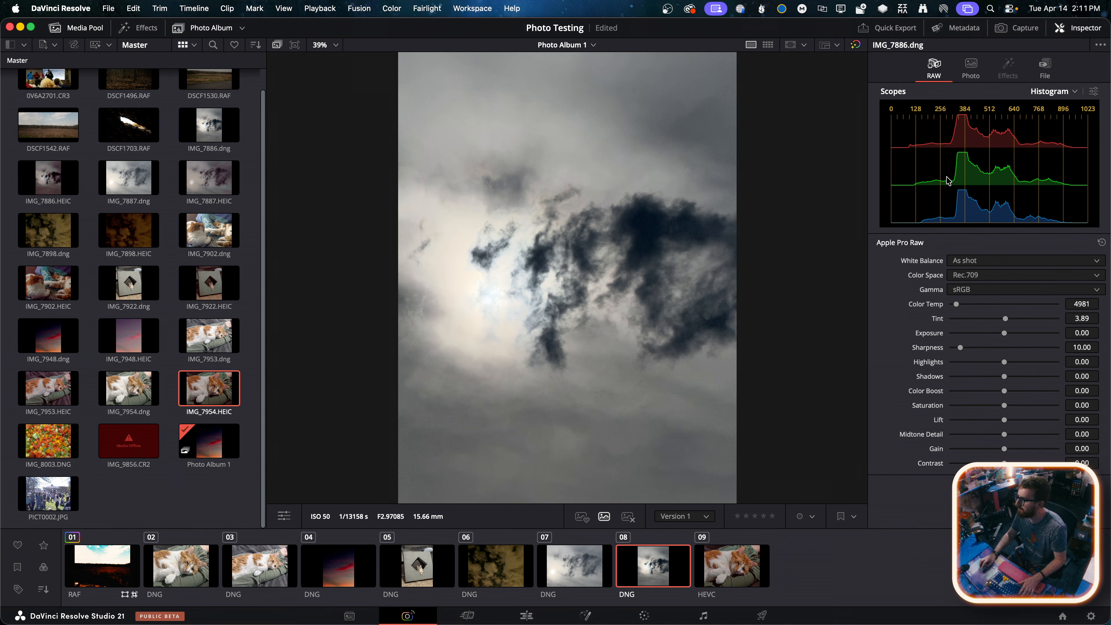
left_click(1045, 94)
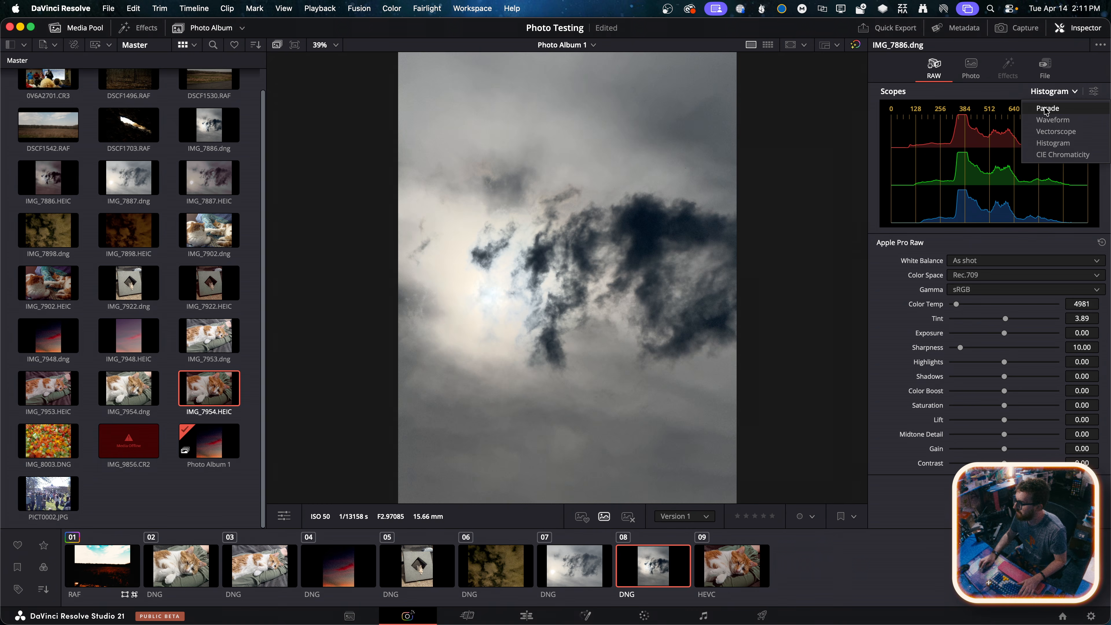
left_click(1056, 96)
left_click(1055, 94)
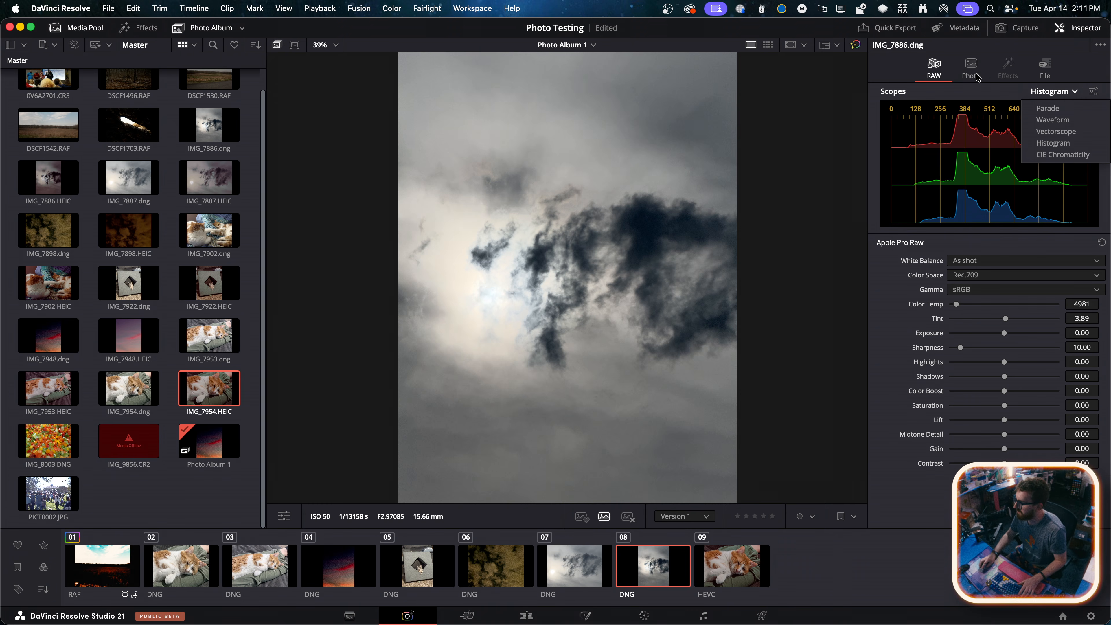
left_click(976, 75)
left_click(1045, 66)
left_click(974, 72)
left_click(934, 68)
left_click(971, 67)
View IMG_7886.dng in the Vectorscope, Waveform, CIE Chromaticity and Parade scopes
left_click(1054, 92)
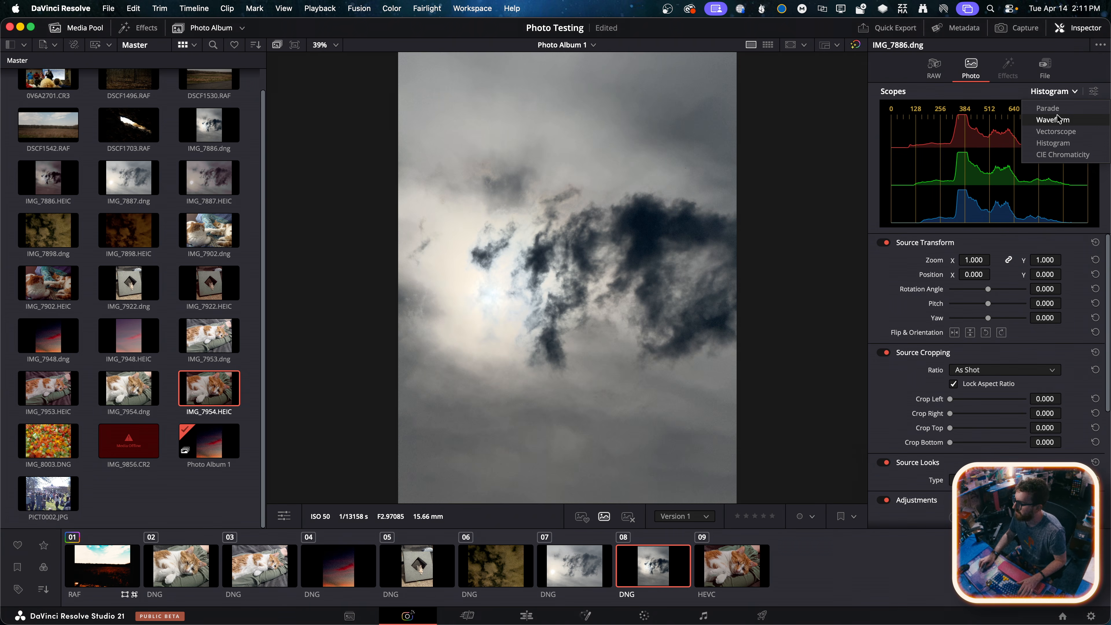
left_click(1054, 131)
left_click(1052, 95)
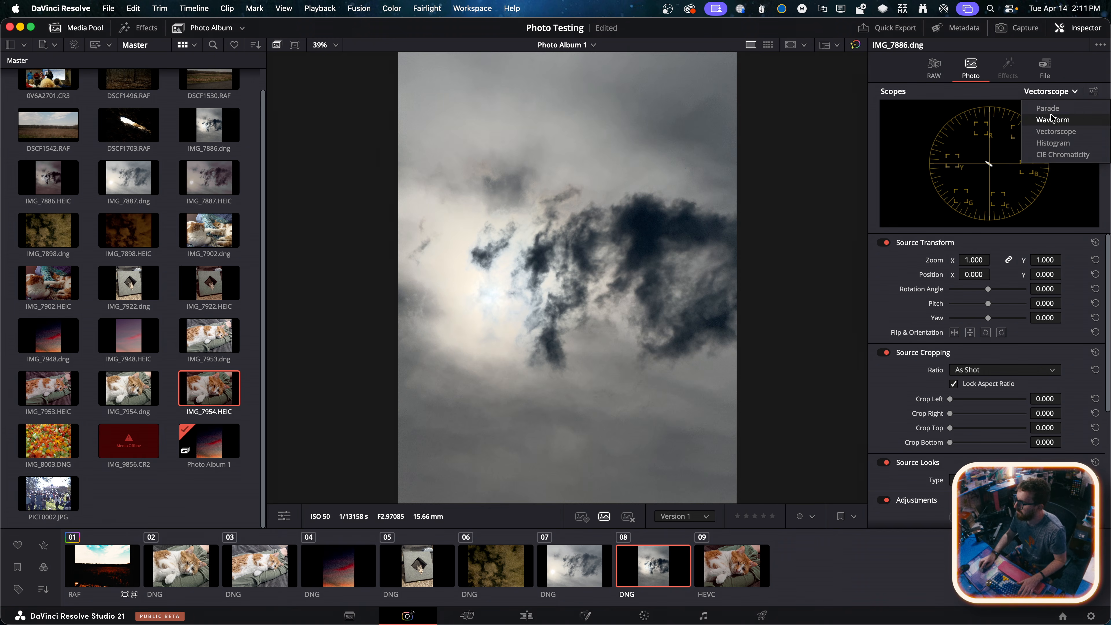
left_click(1052, 118)
left_click(1054, 100)
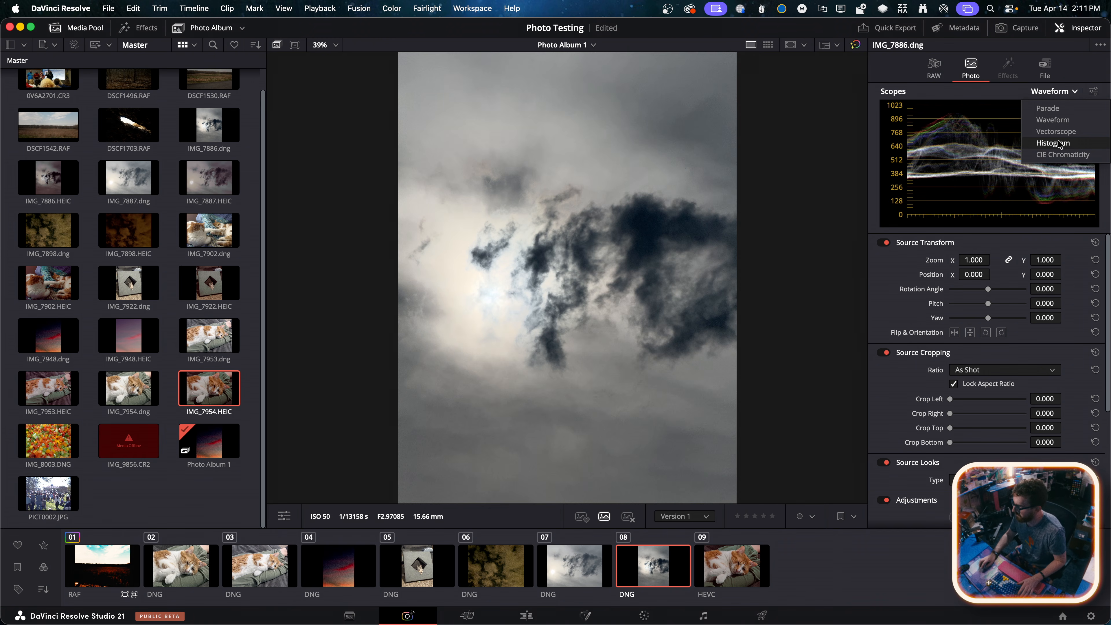
left_click(1060, 159)
left_click(1059, 94)
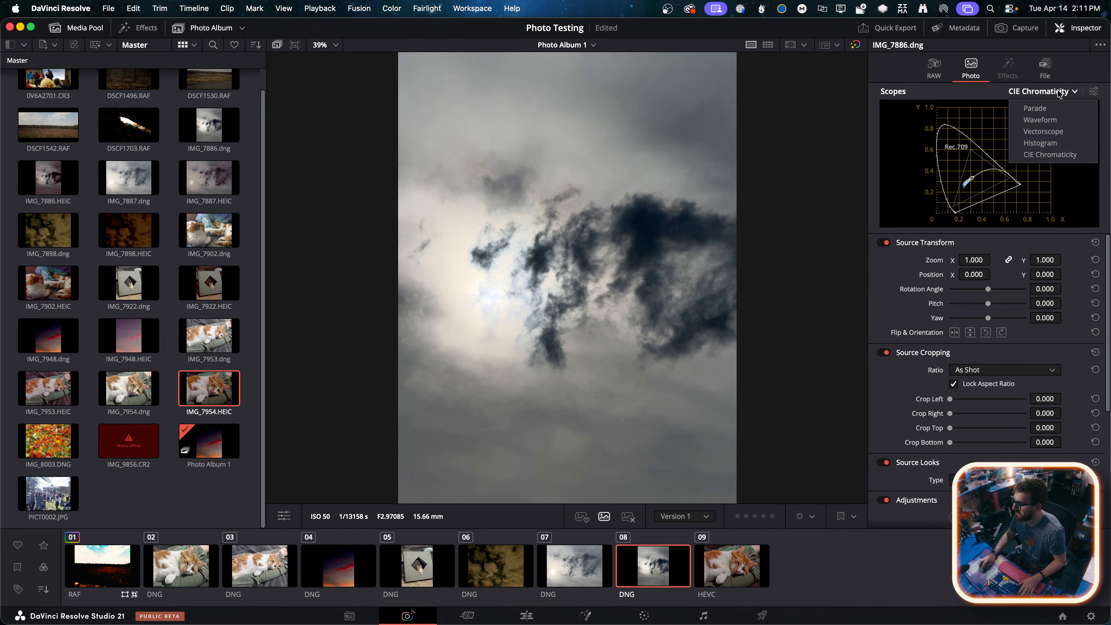
left_click(1050, 108)
Compare the Waveform and Histogram scopes, leave the scope set to Waveform, and check its display options
left_click(1059, 94)
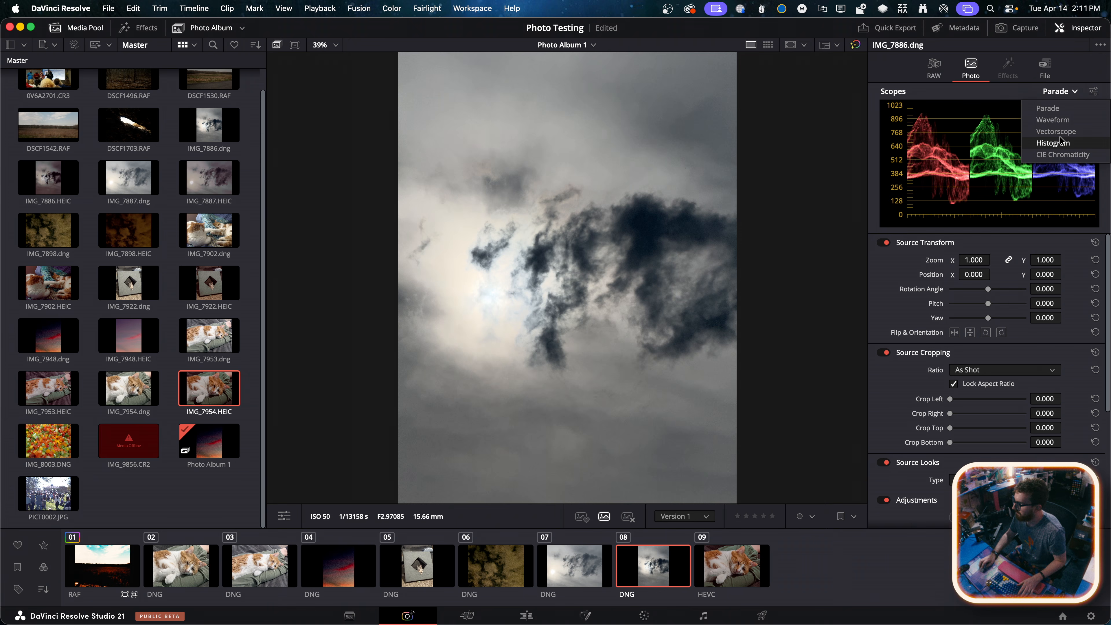
left_click(1061, 120)
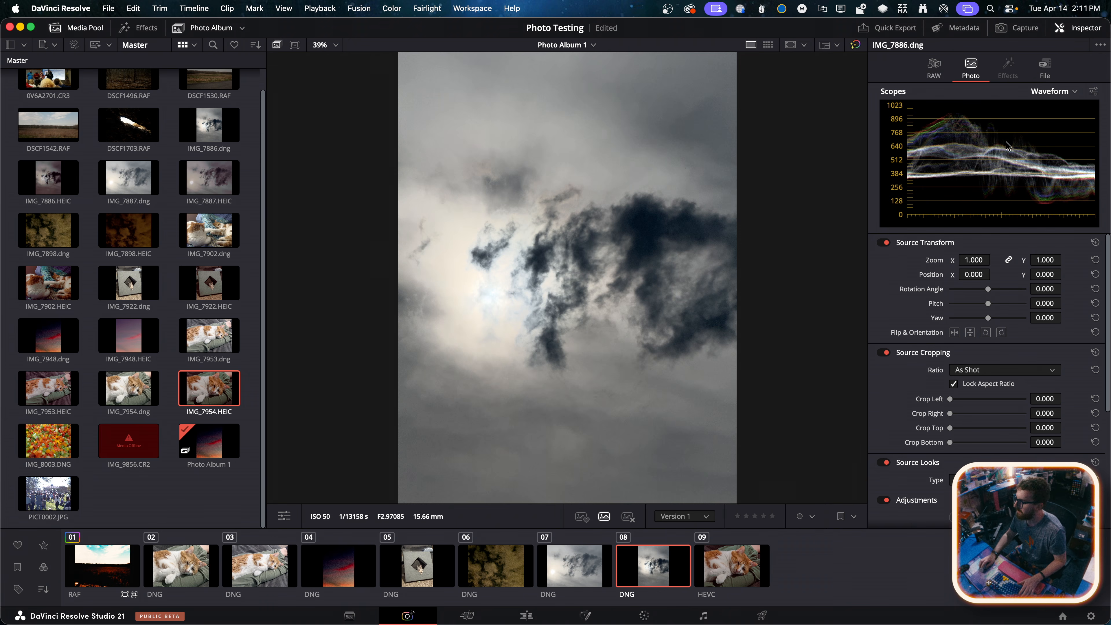
left_click(1073, 92)
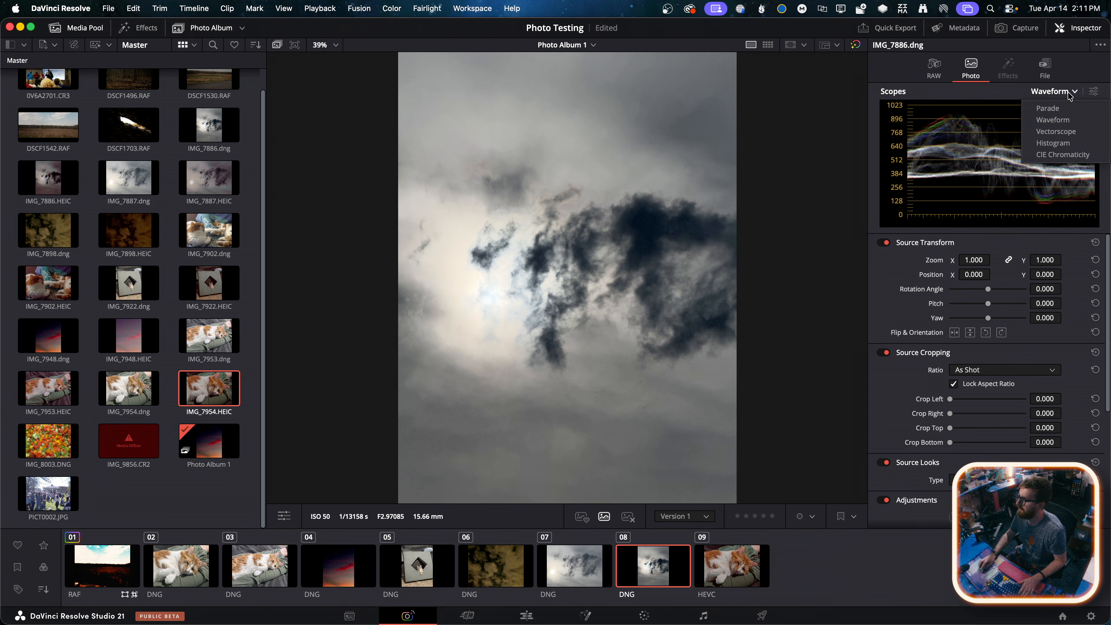
left_click(1063, 145)
left_click(1045, 93)
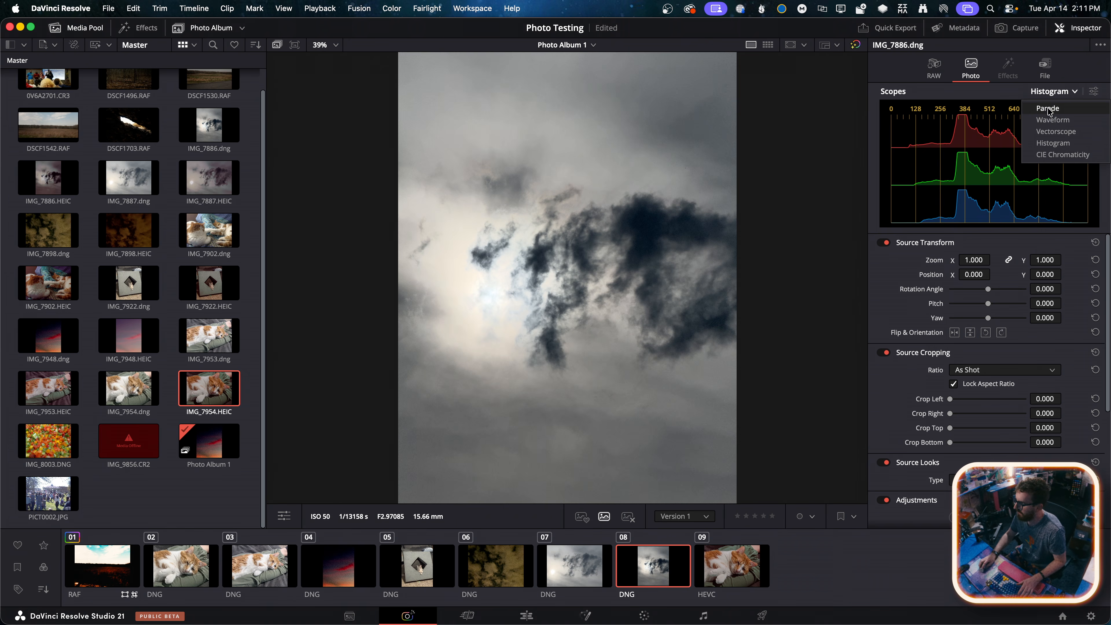
left_click(1050, 122)
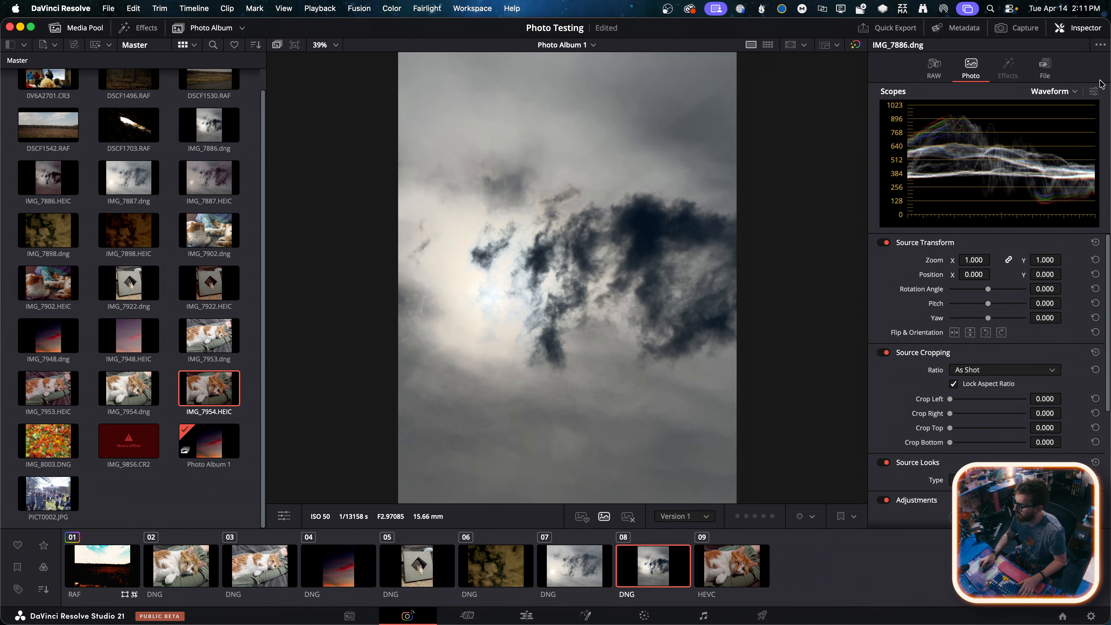
left_click(1096, 91)
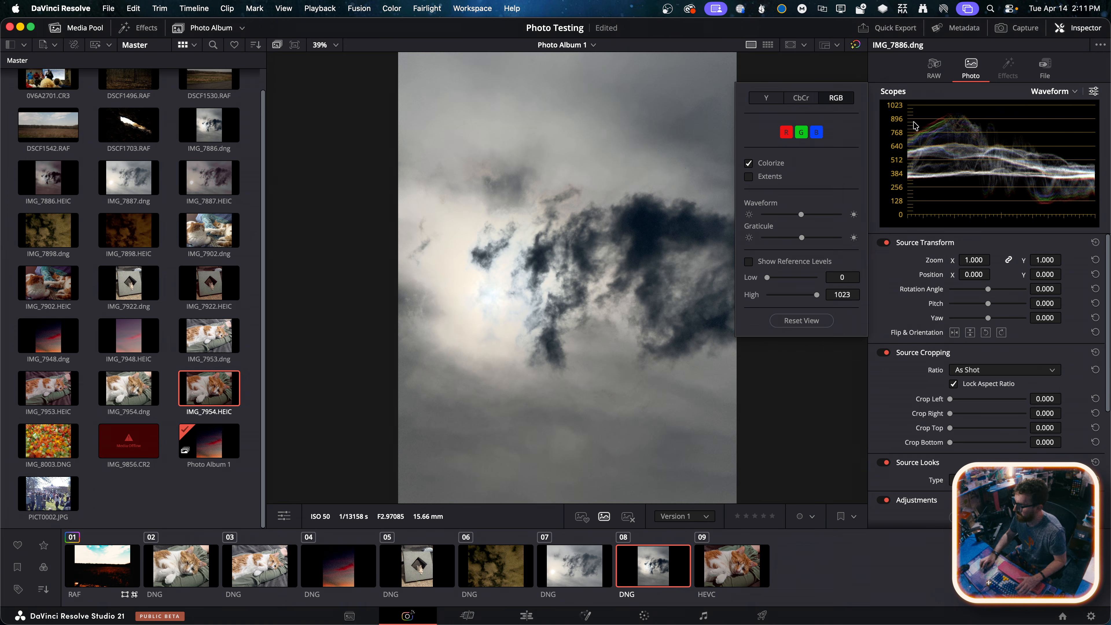
left_click(929, 94)
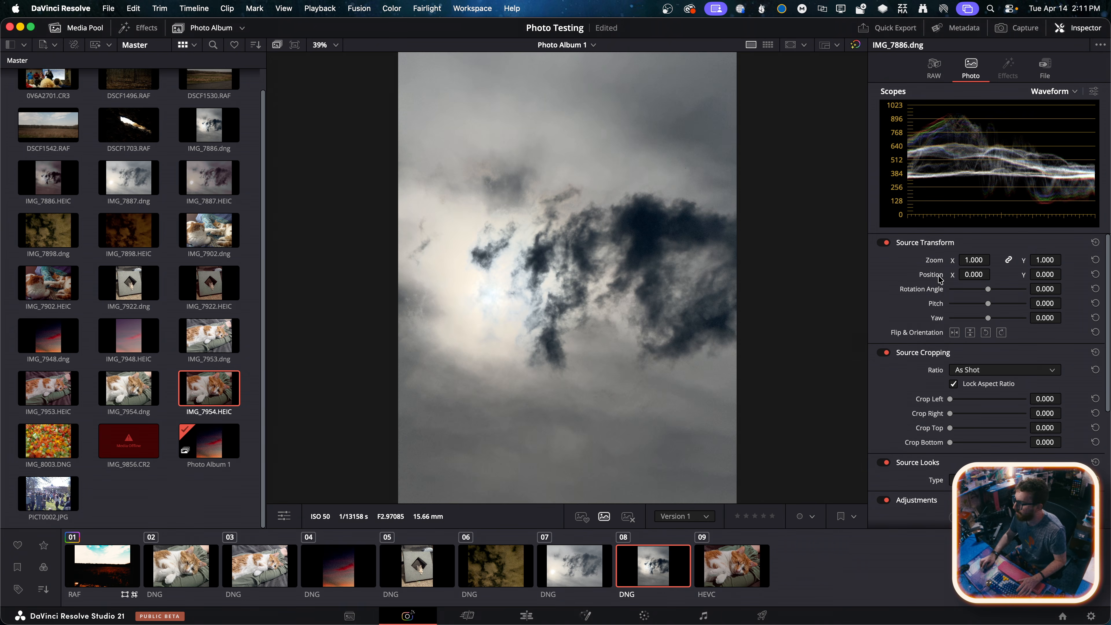
Try a Source Transform zoom of 1.420 on IMG_7886.dng and reset the transform
left_click_drag(969, 259, 1010, 260)
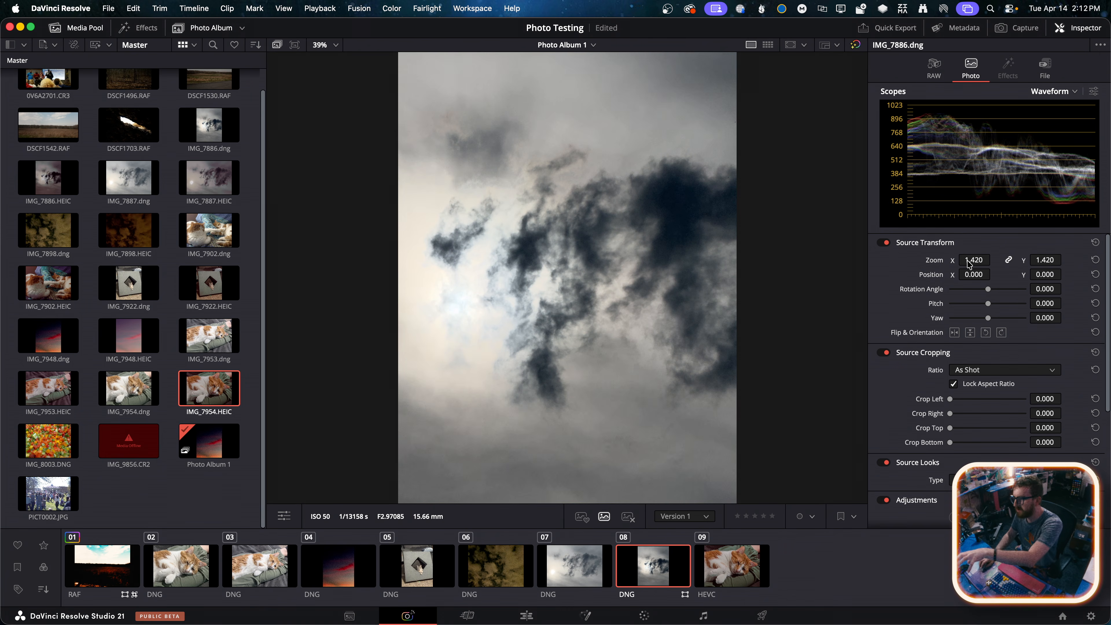
left_click(1096, 242)
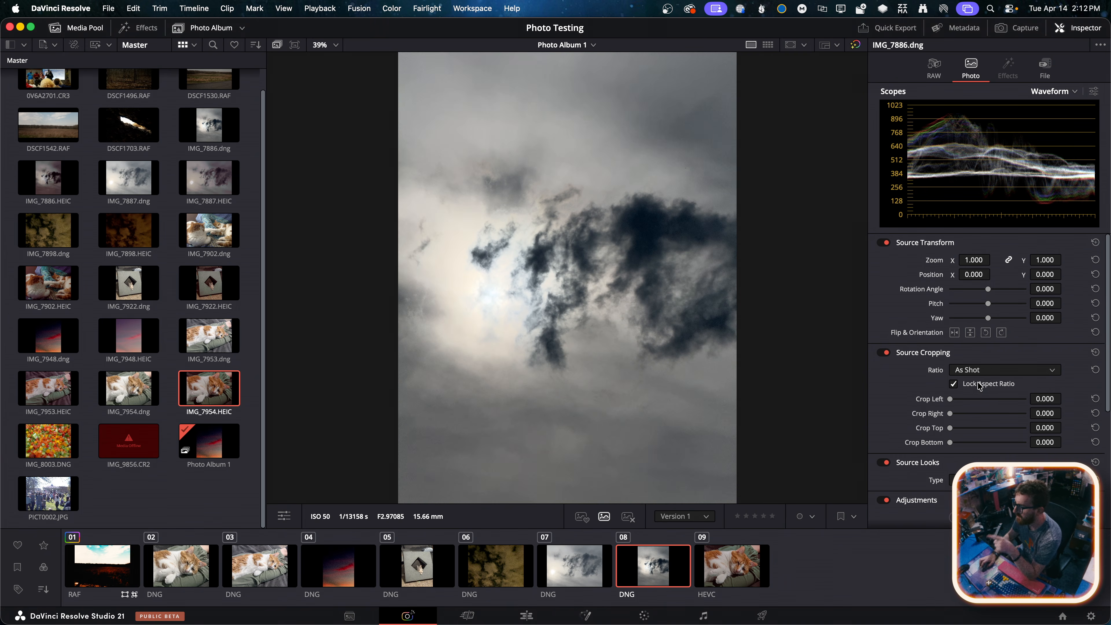
Try the 2:3, 4:3 and 16:9 Source Cropping ratios on IMG_7886.dng and return the ratio to As Shot
left_click(976, 370)
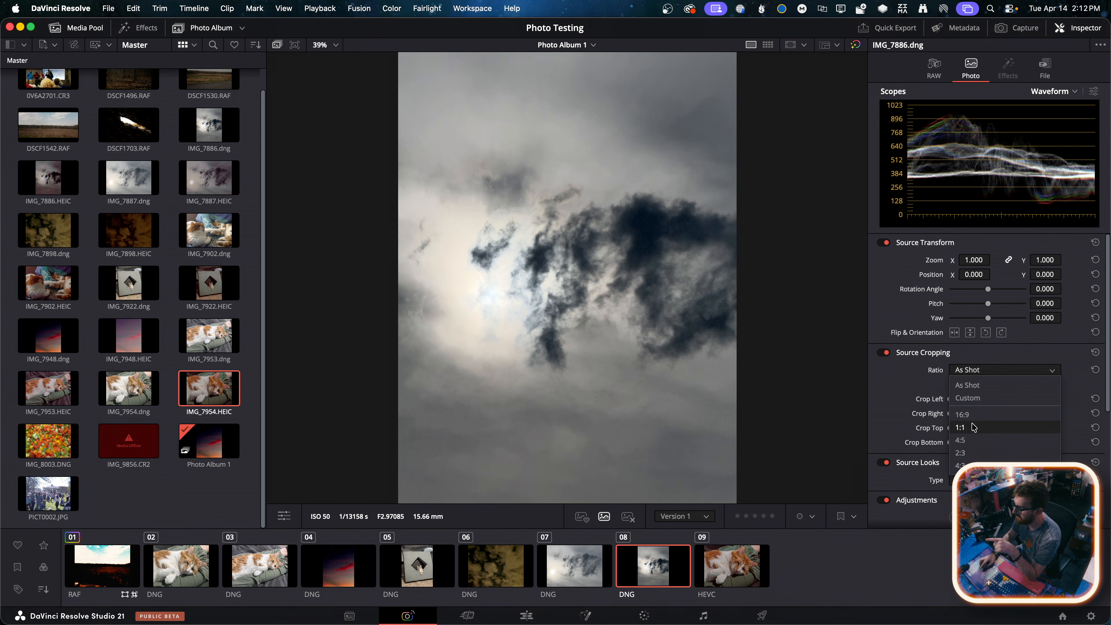
left_click(969, 454)
left_click(996, 370)
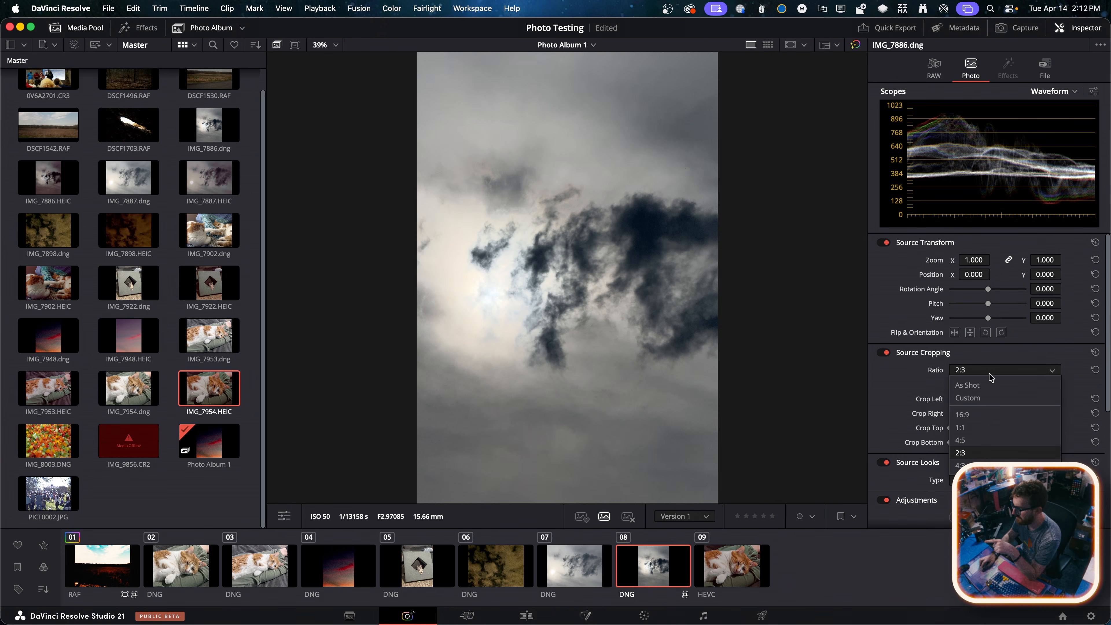
left_click(965, 465)
left_click(978, 372)
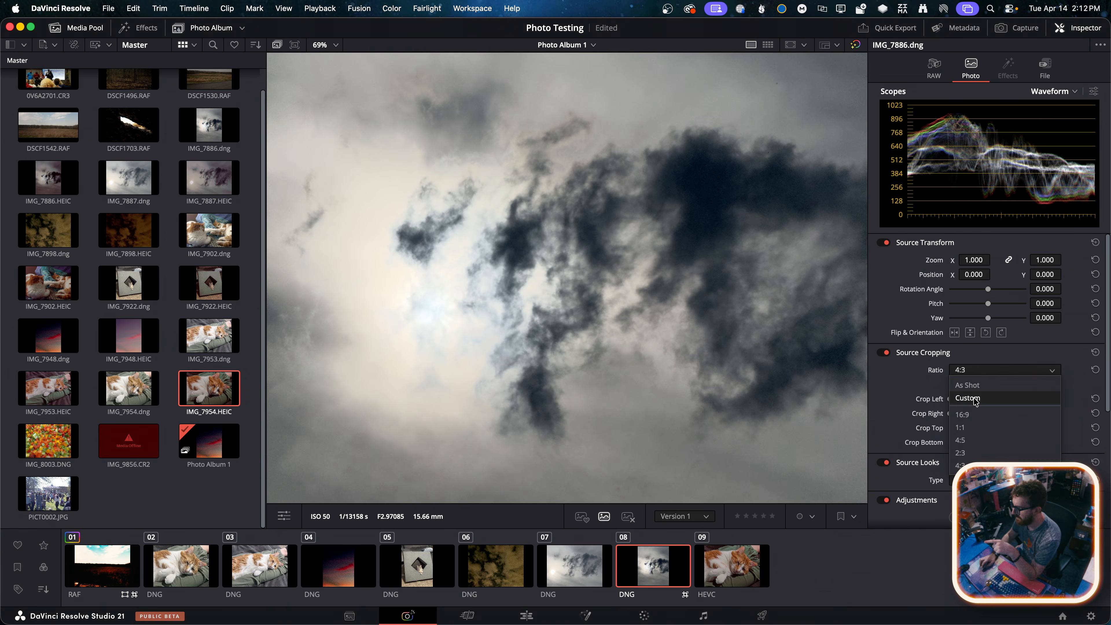
left_click(980, 402)
left_click(980, 371)
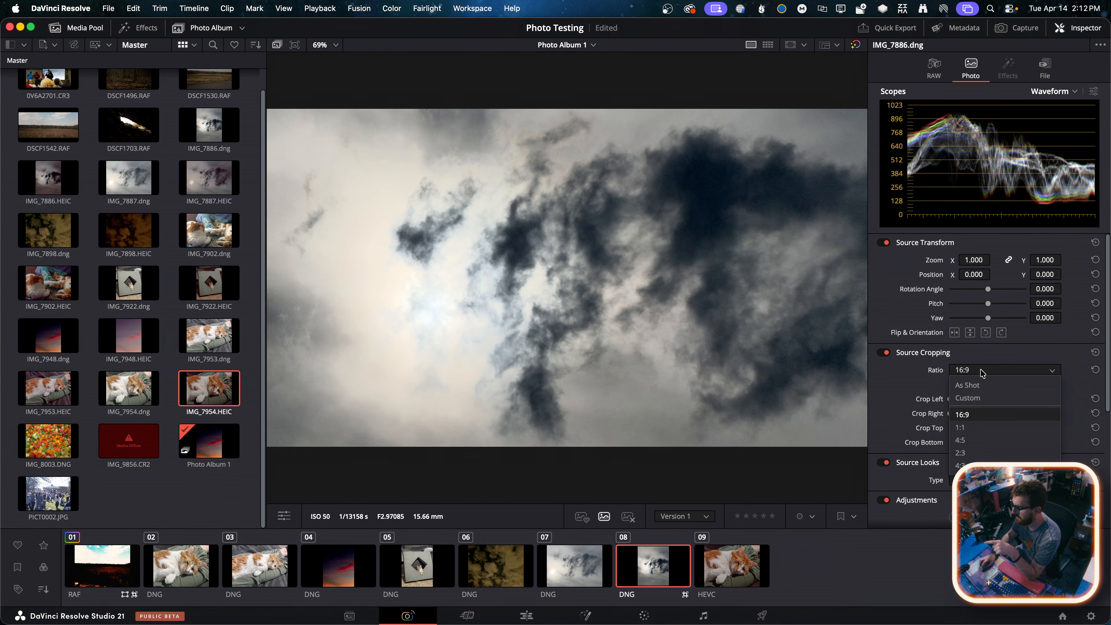
left_click(978, 391)
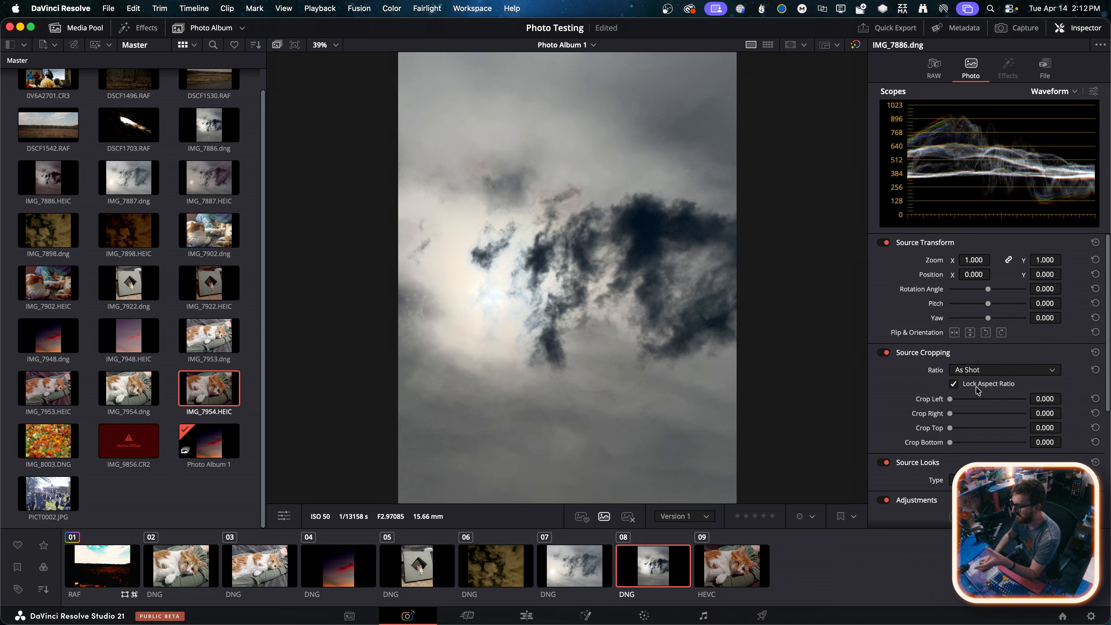
Try a Custom crop with unlocked aspect ratio, Crop Left 276.975, Crop Top 461.733 and Crop Bottom 584.800, and reset the cropping
left_click(978, 369)
left_click(978, 391)
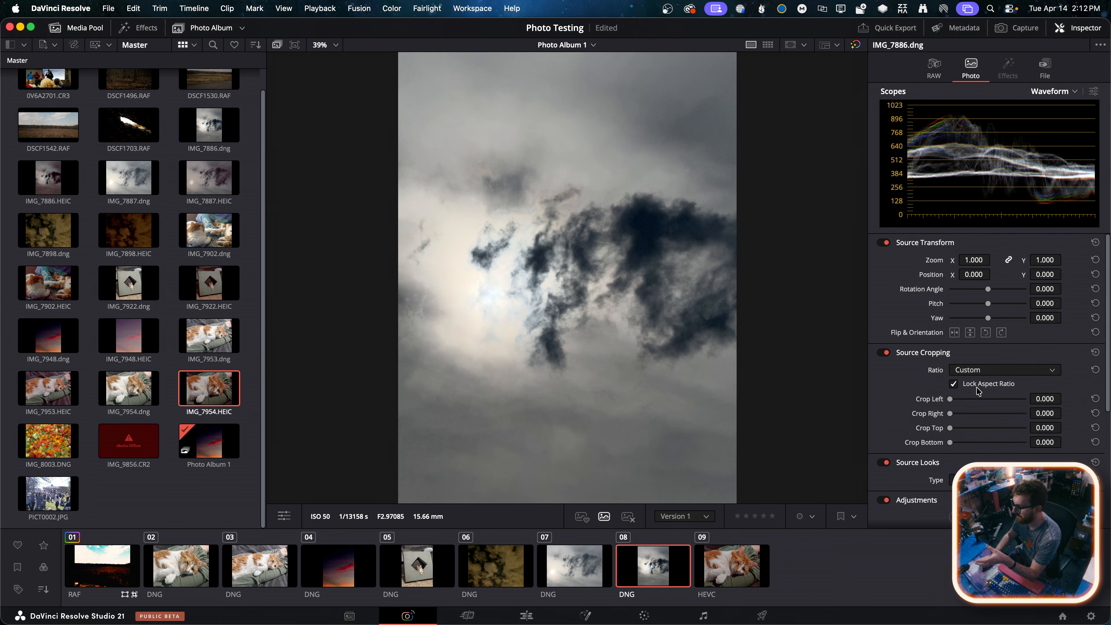
left_click(957, 399)
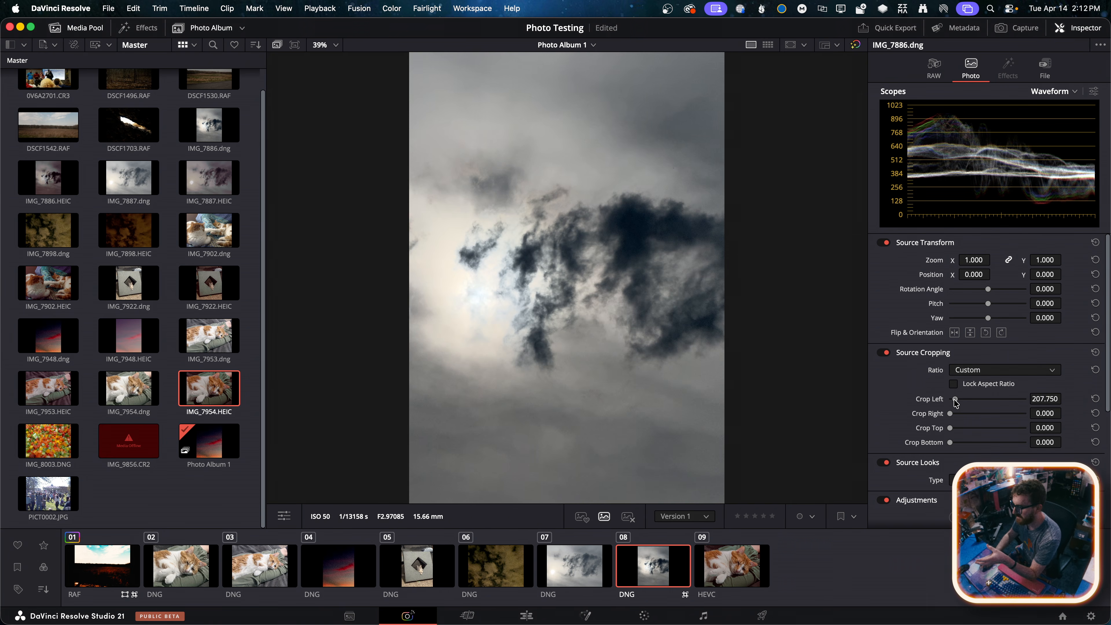
left_click_drag(950, 429, 959, 431)
left_click(962, 442)
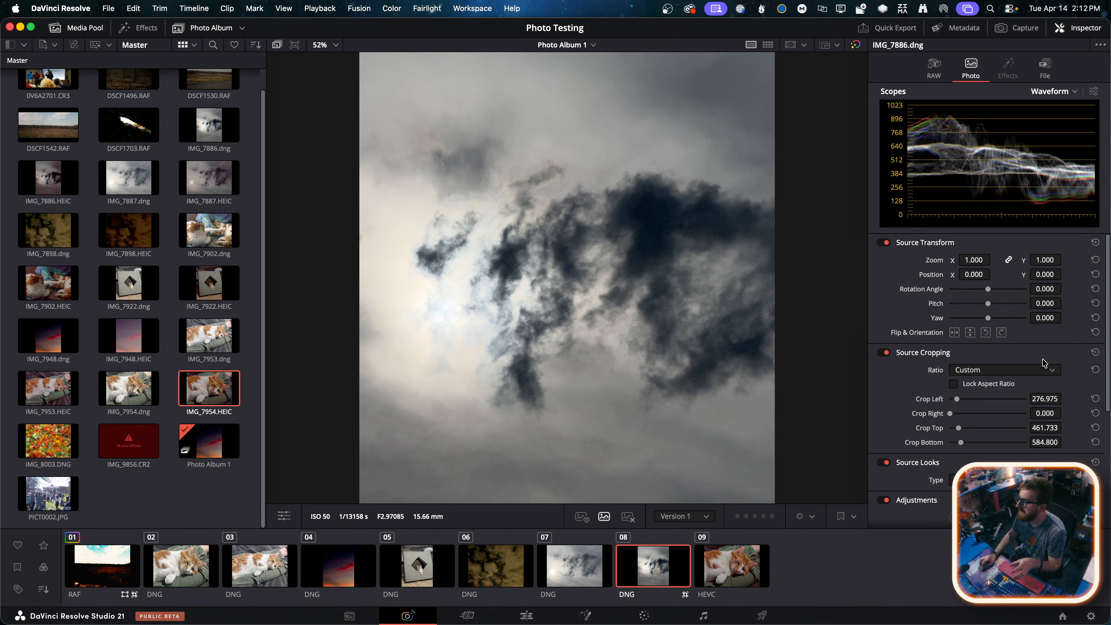
left_click(1094, 353)
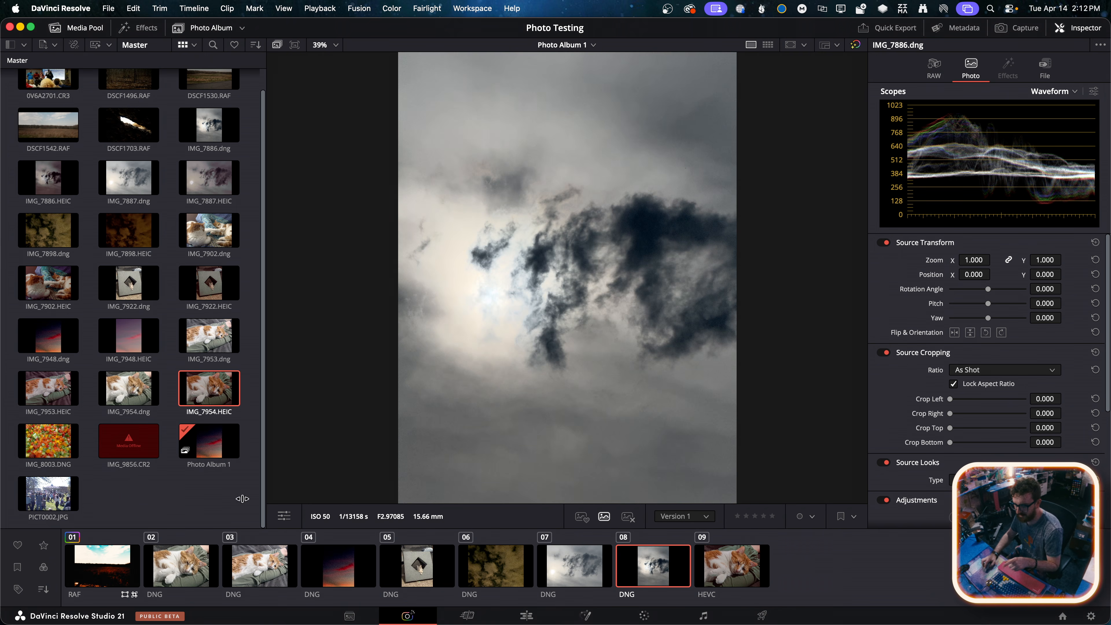
Select the cropped landscape DSCF1542.RAF in the album and examine its Source Cropping settings
left_click(117, 559)
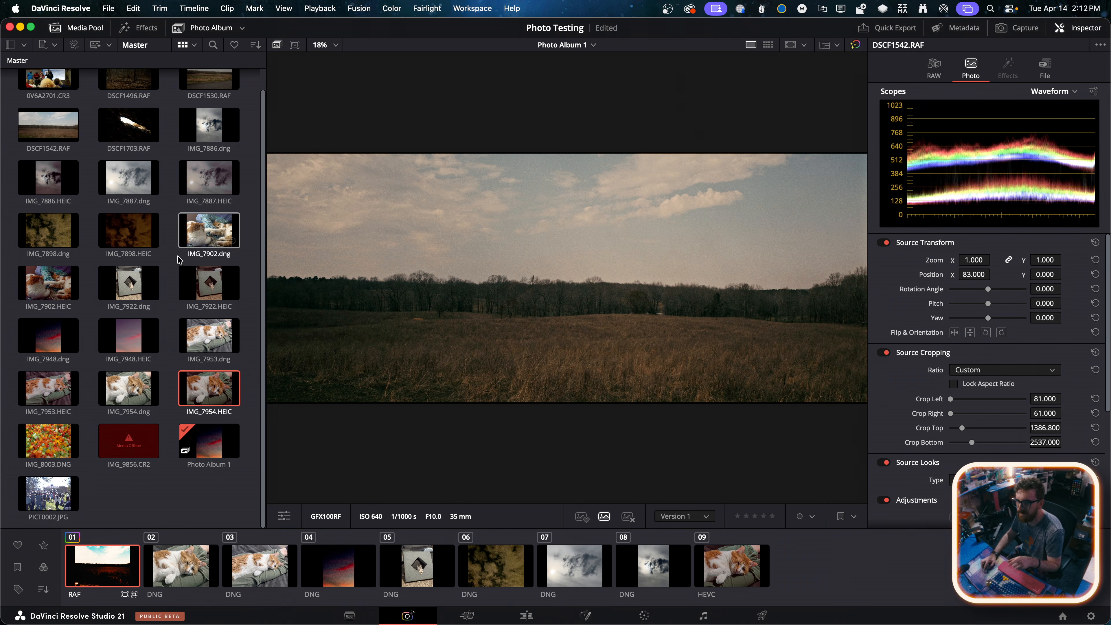
scroll(178, 260, "up", 2)
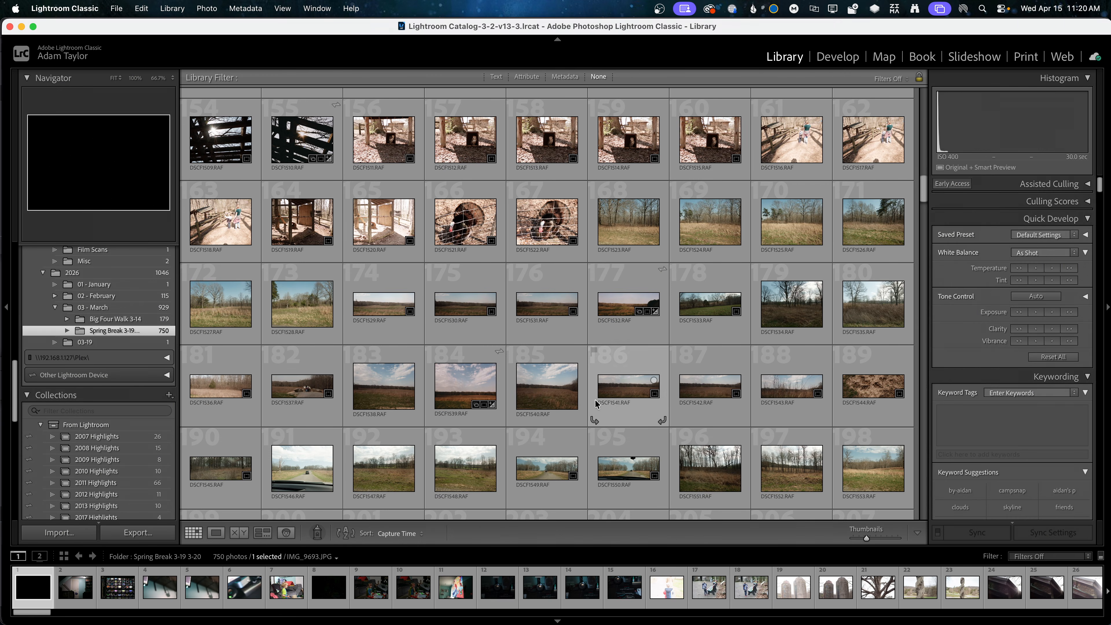
Switch to Lightroom Classic and open the panoramic landscape DSCF1541.RAF in the Develop module
double_click(634, 387)
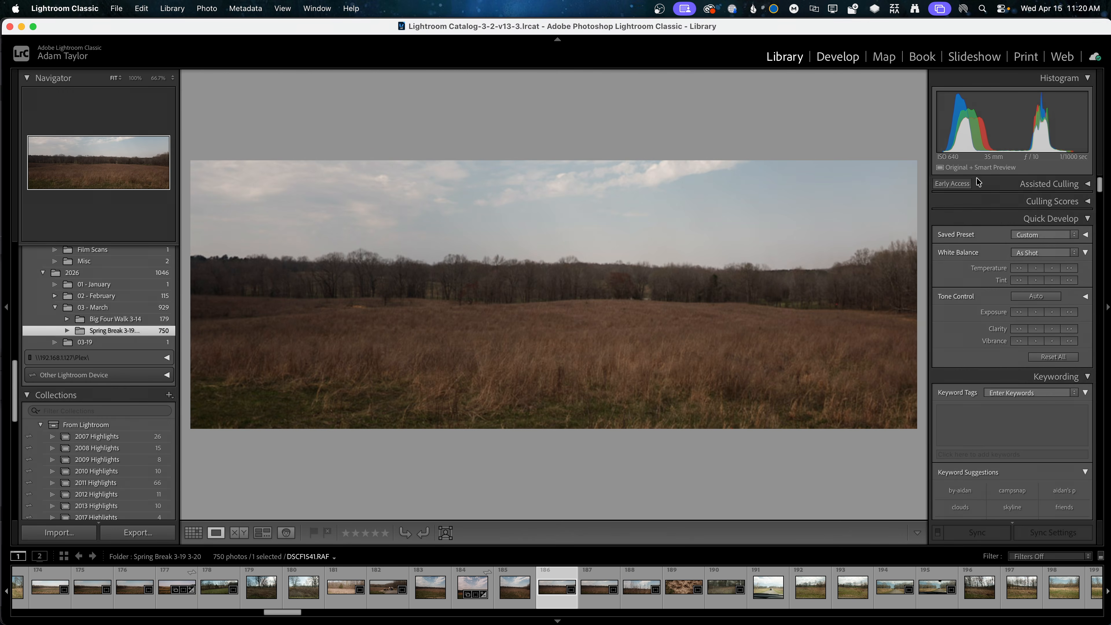
key("d")
left_click(978, 195)
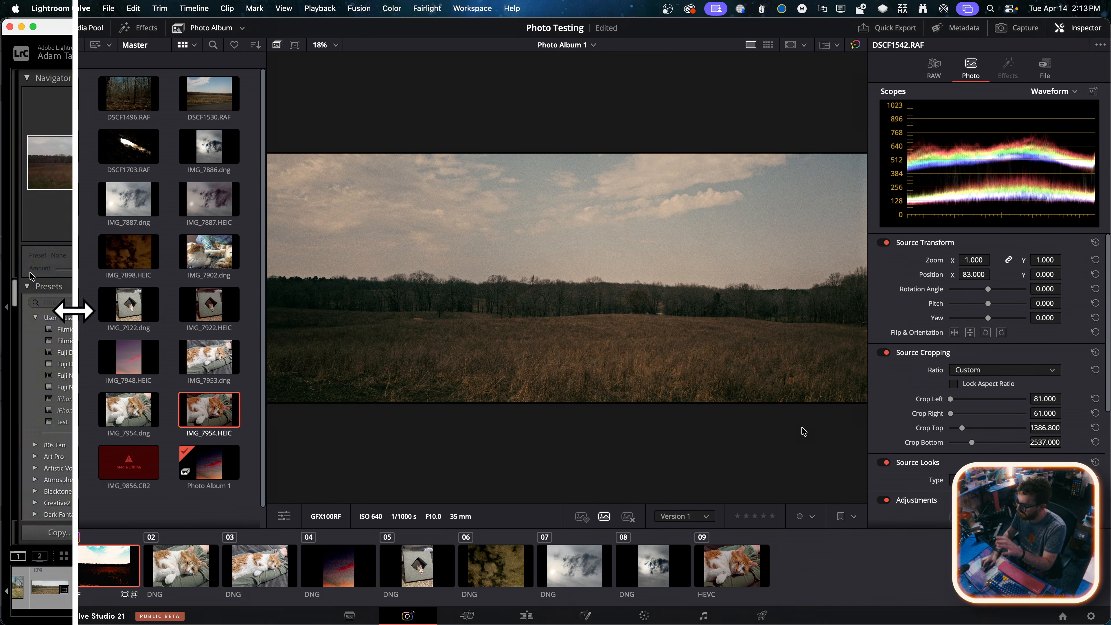
Return to DaVinci Resolve and check the crop ratio choices for DSCF1542.RAF, keeping Custom
left_click(1008, 371)
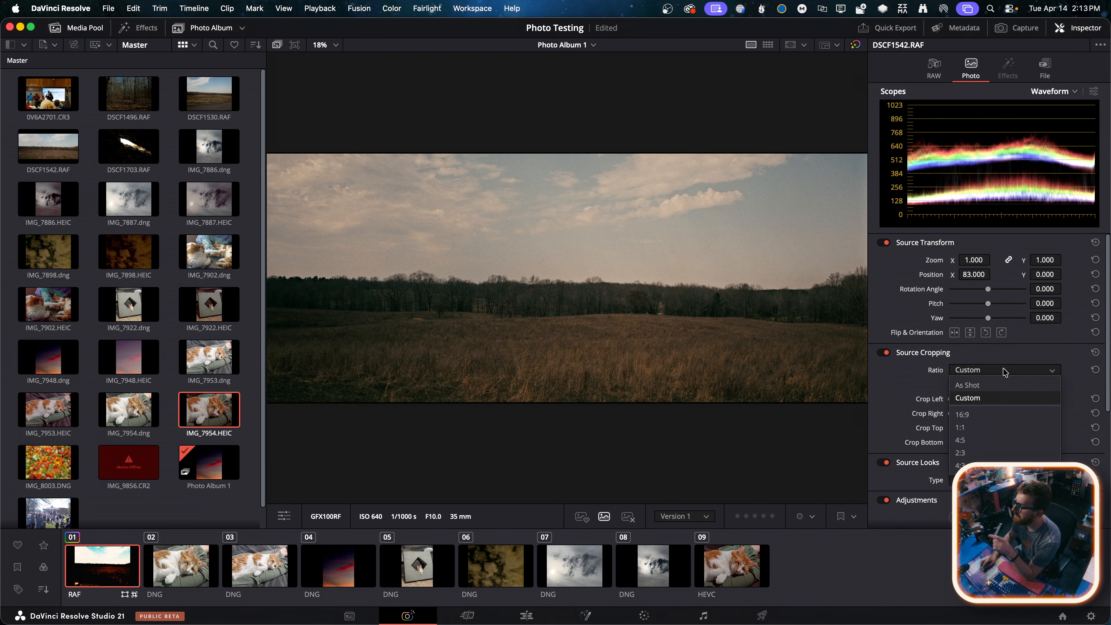
left_click(983, 402)
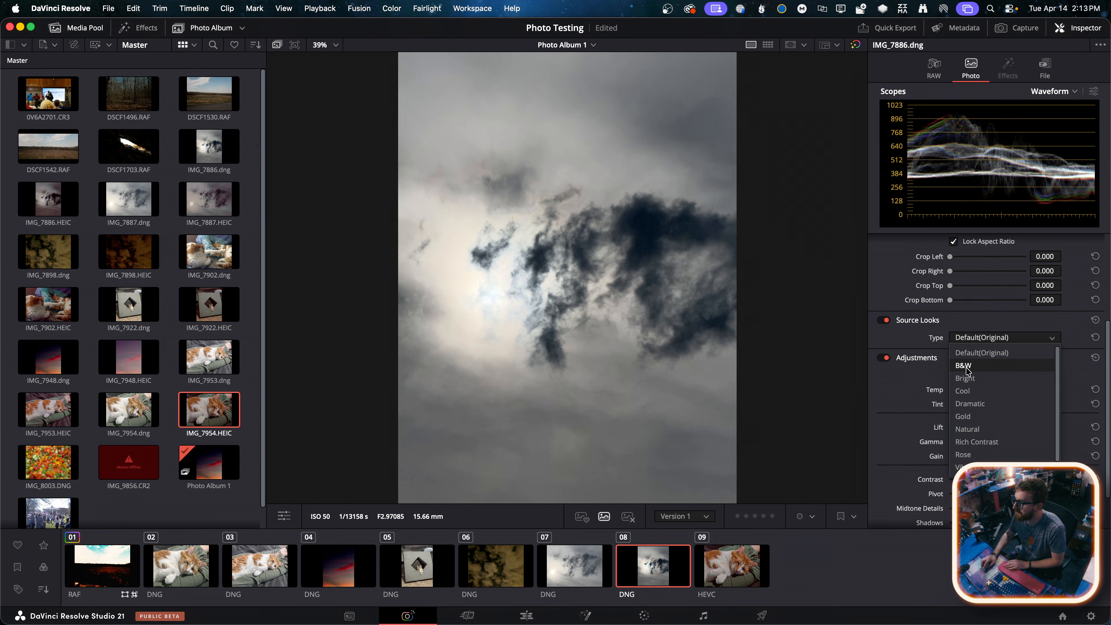
Try the B&W, Dramatic and Rich Contrast Source Looks on IMG_7886.dng
left_click(973, 365)
left_click(974, 342)
left_click(975, 403)
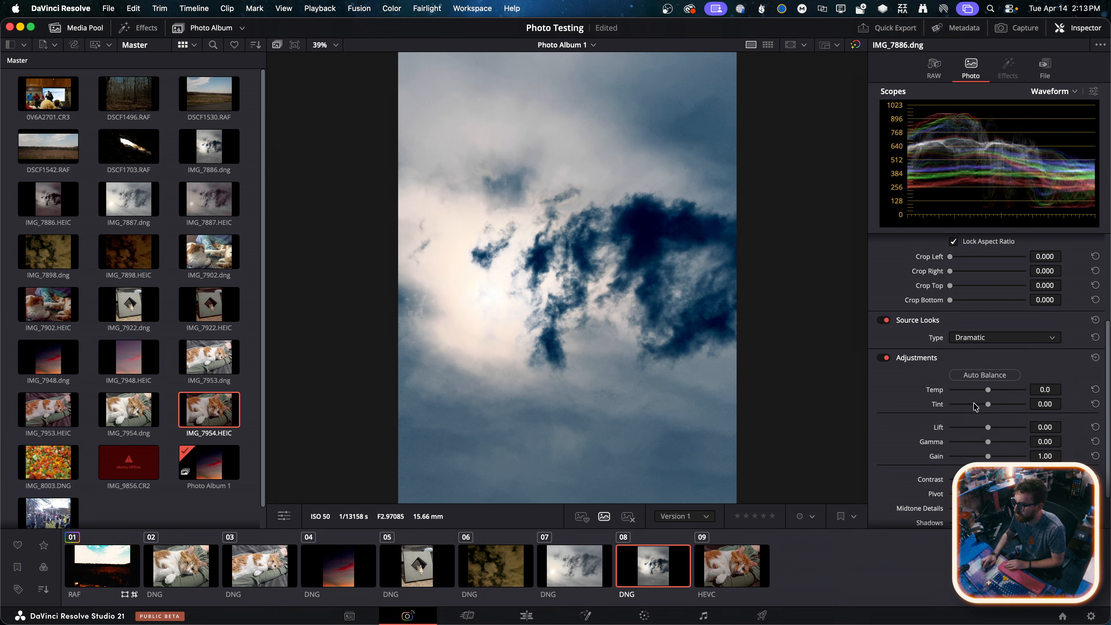
left_click(979, 338)
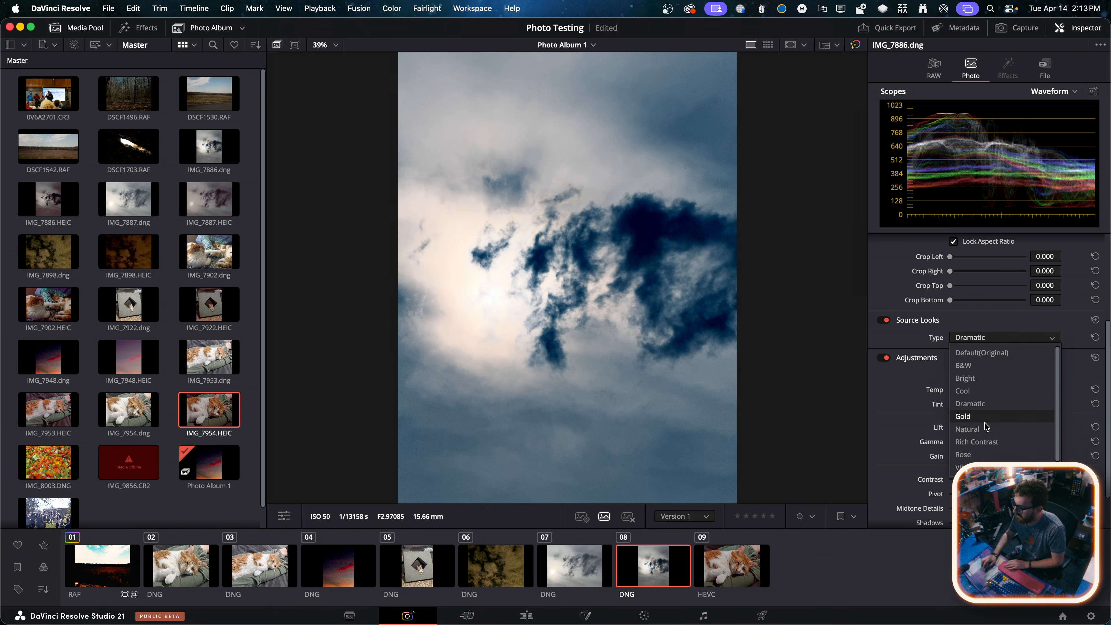
left_click(987, 441)
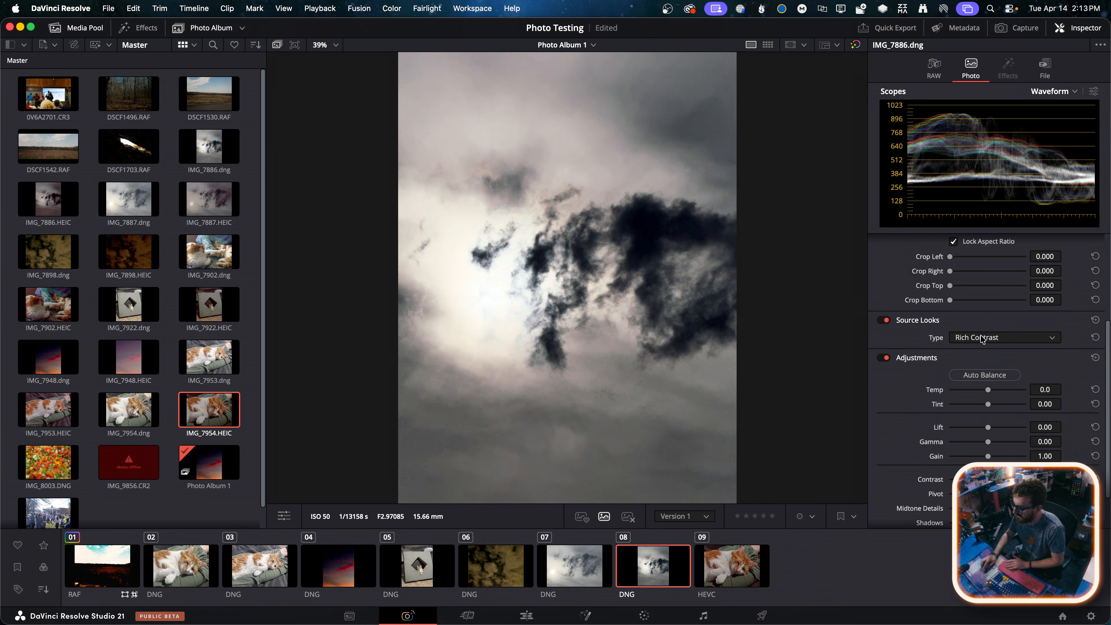
Try the Natural, Gold and Vibrant Source Looks and restore the look to Default(Original)
left_click(982, 338)
left_click(982, 429)
left_click(986, 340)
left_click(982, 409)
left_click(982, 339)
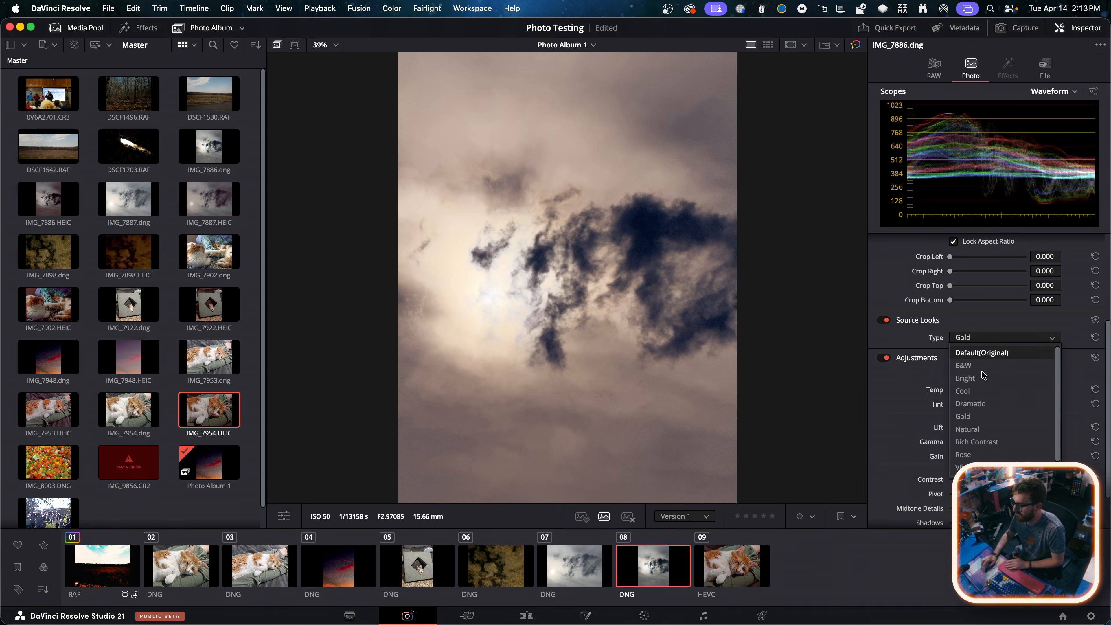
left_click(980, 454)
left_click(982, 338)
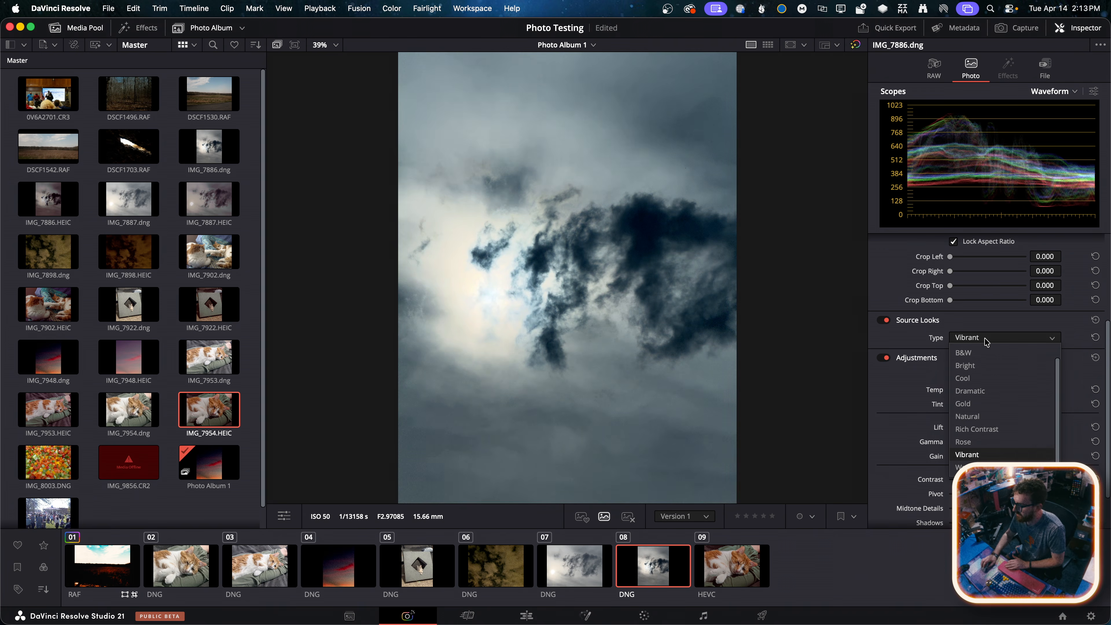
left_click(980, 353)
Try Auto Balance in the Adjustments of IMG_7886.dng
scroll(915, 382, "down", 3)
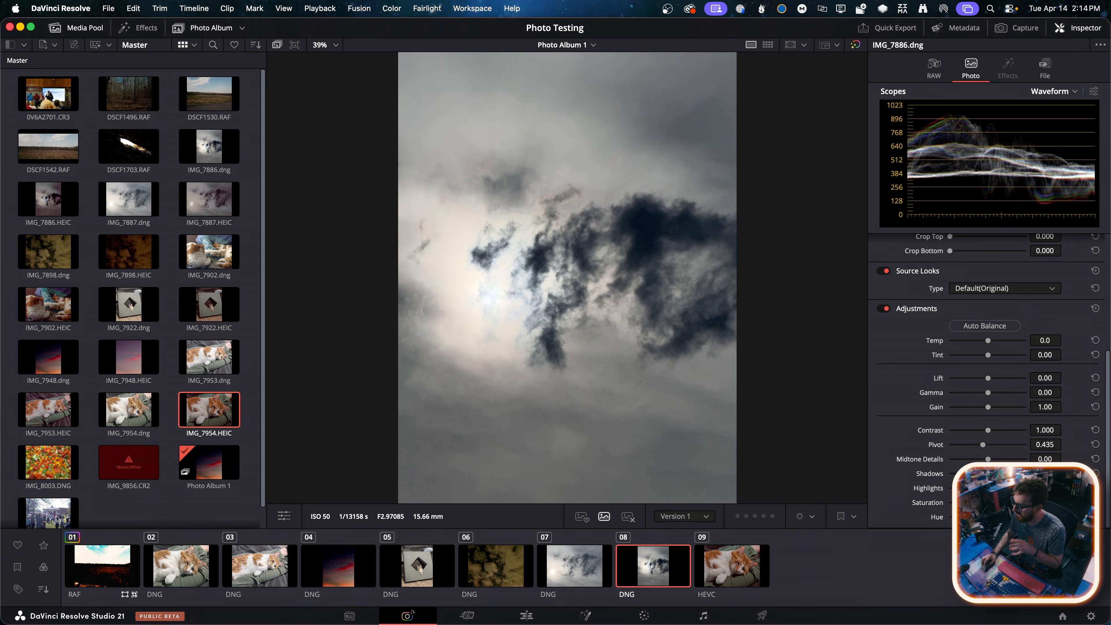
left_click(983, 327)
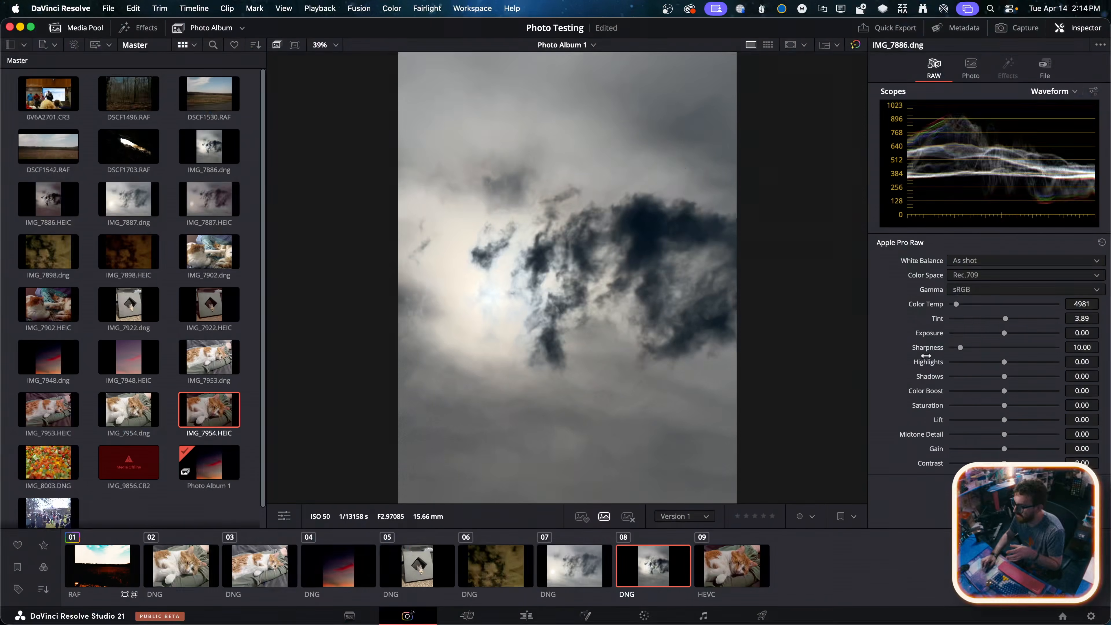
Try the Cloudy, Daylight and Fluorescent RAW white balance presets on IMG_7886.dng
left_click(981, 261)
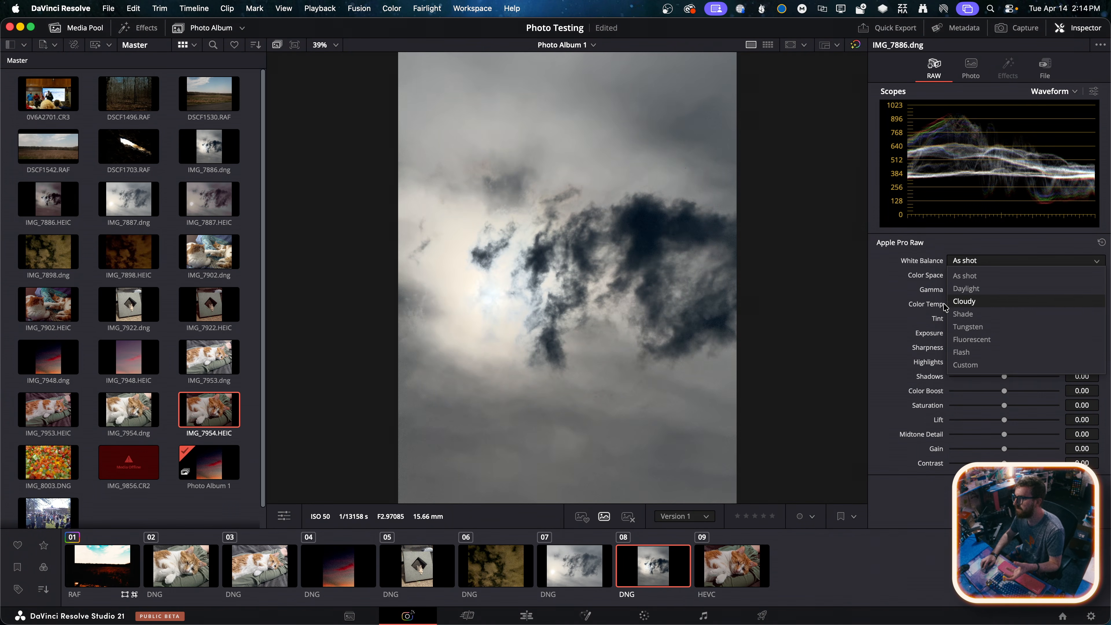
left_click(973, 302)
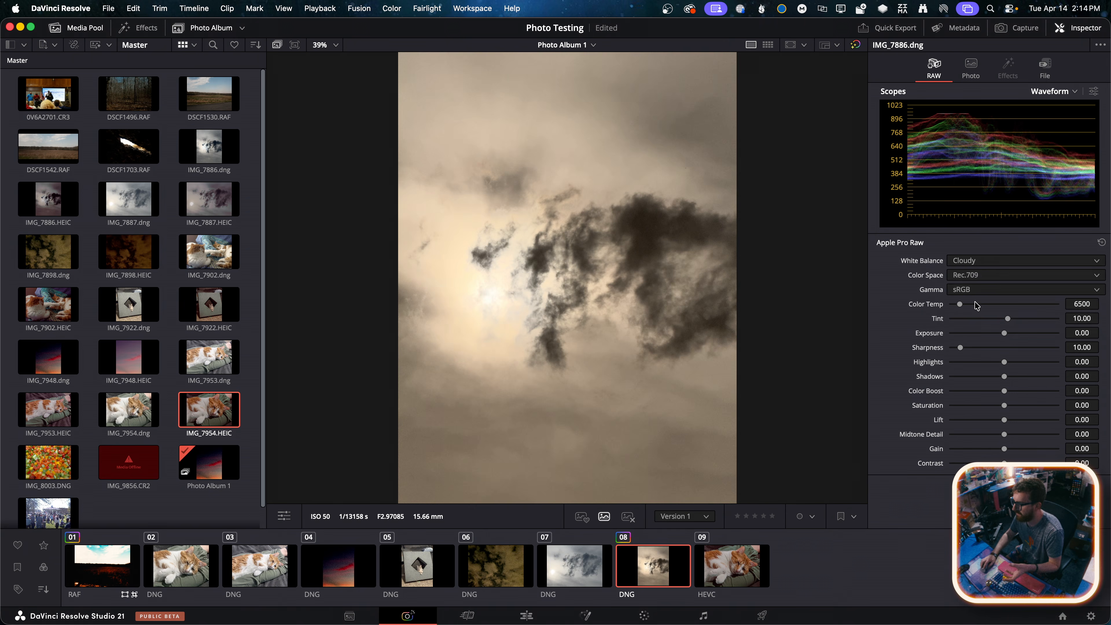
left_click(978, 262)
left_click(982, 289)
left_click(982, 261)
left_click(983, 340)
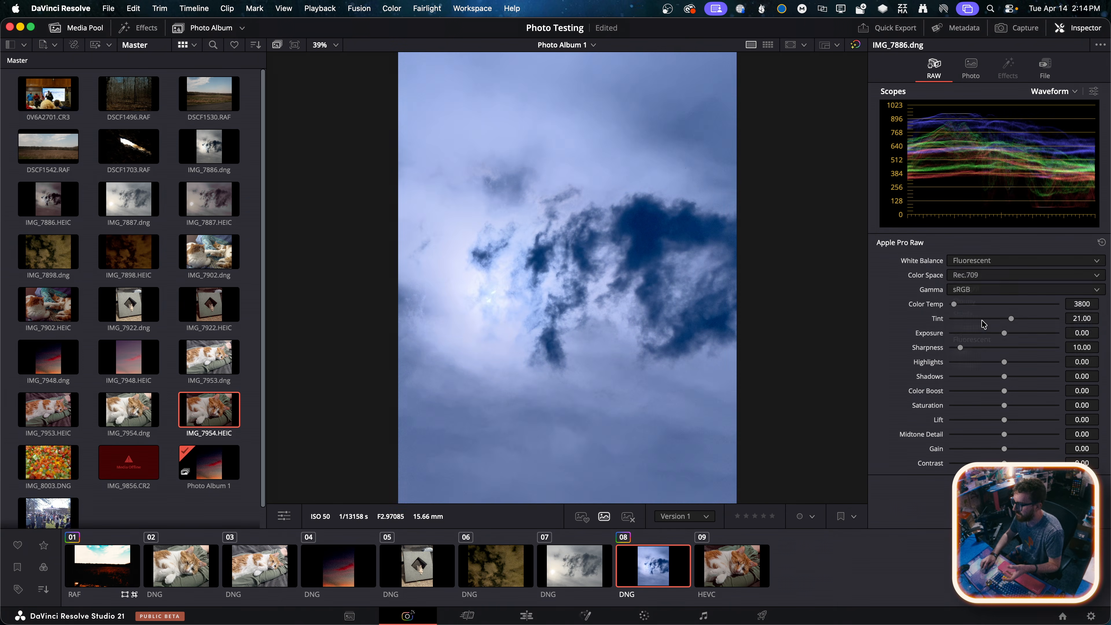
Apply the Flash white balance, switch it to Custom and set Color Temp to 4298
left_click(978, 263)
left_click(972, 352)
left_click(976, 262)
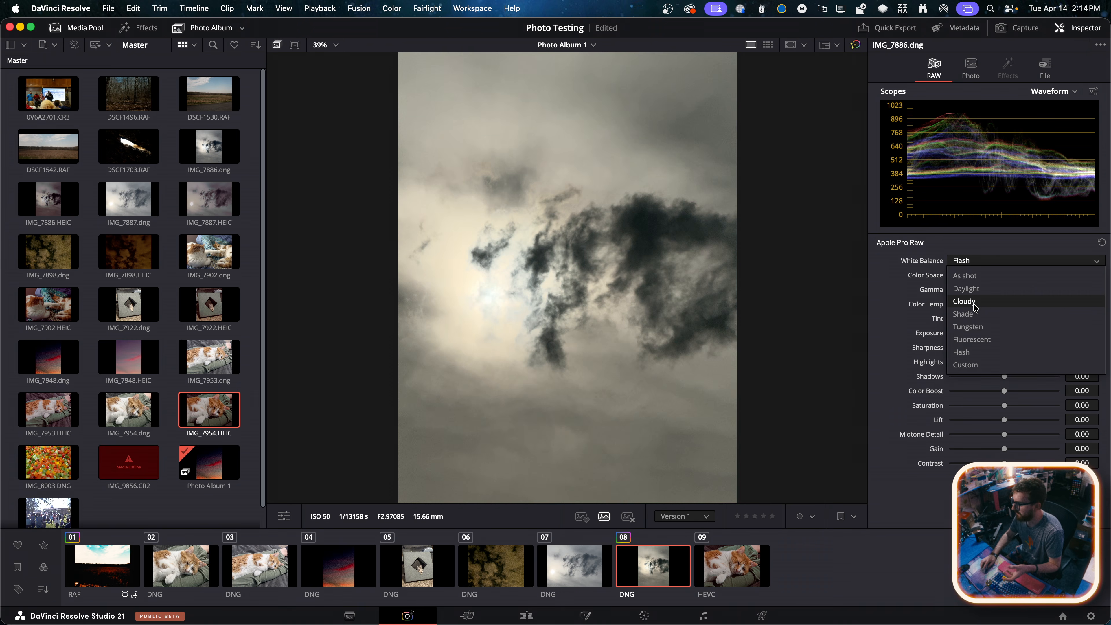
left_click(976, 365)
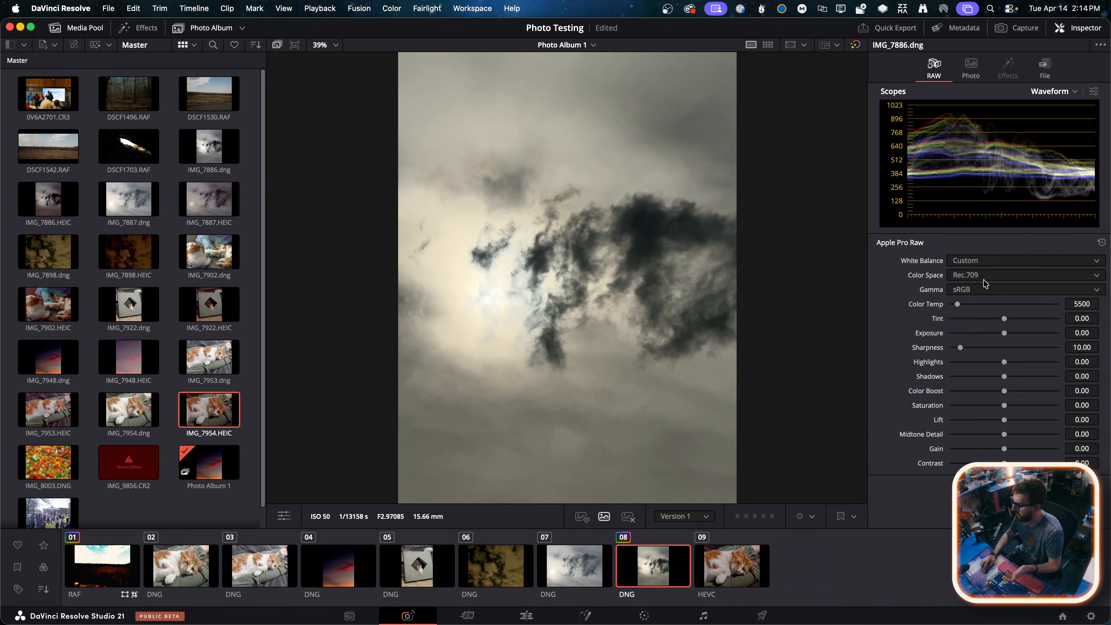
left_click_drag(961, 308, 957, 307)
Examine the available Color Space and Gamma options for the Apple Pro Raw photo without changing them
left_click(966, 291)
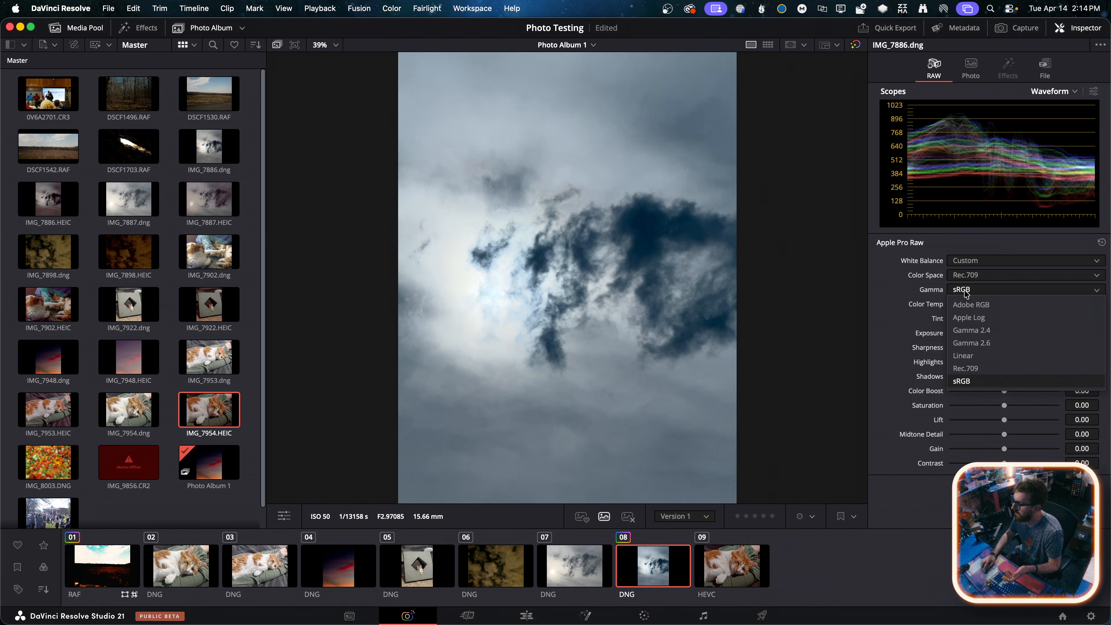
left_click(959, 276)
left_click(958, 276)
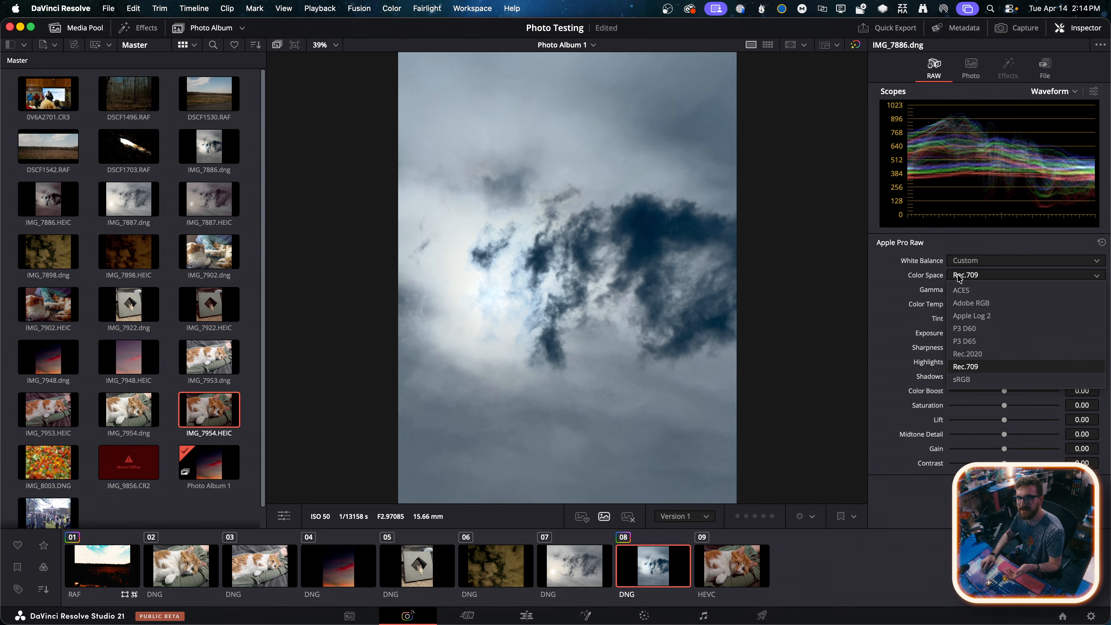
left_click(927, 281)
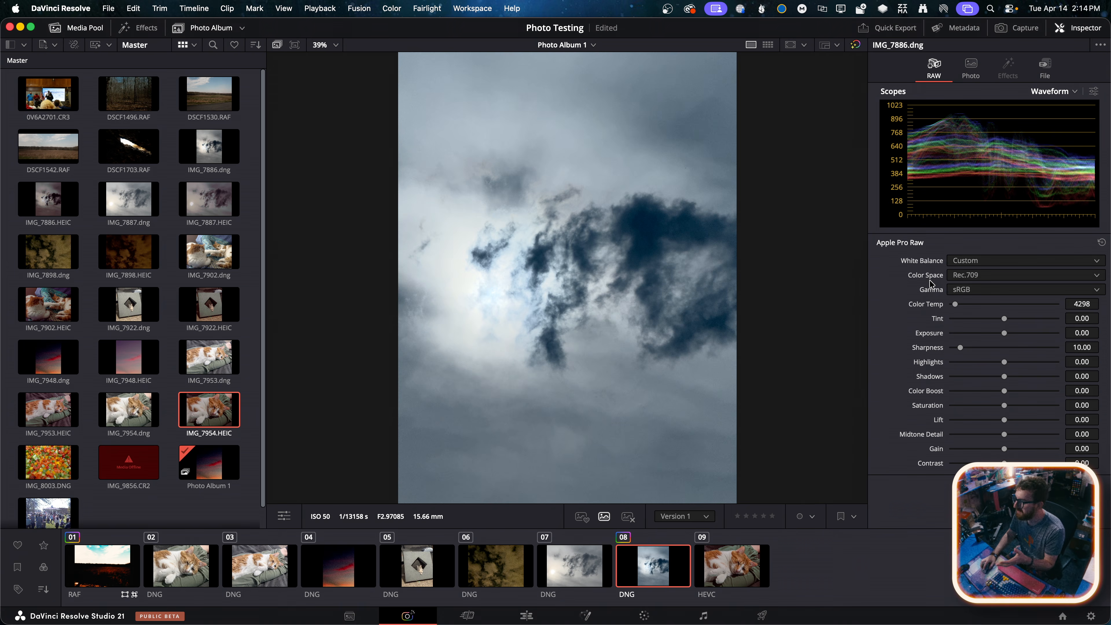
left_click(957, 275)
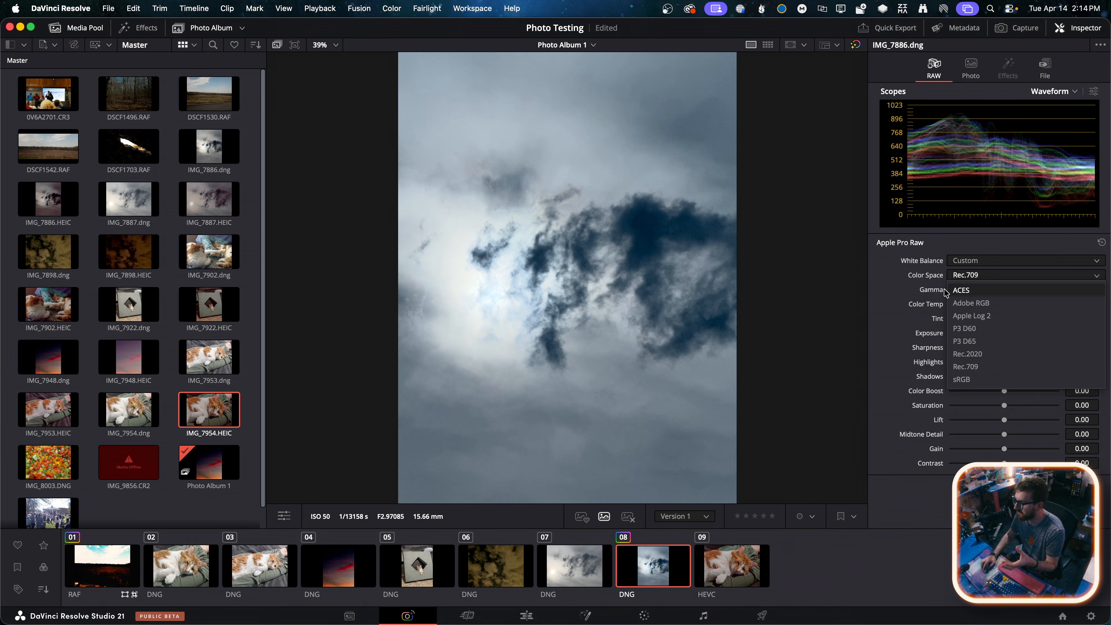
left_click(906, 312)
left_click(951, 291)
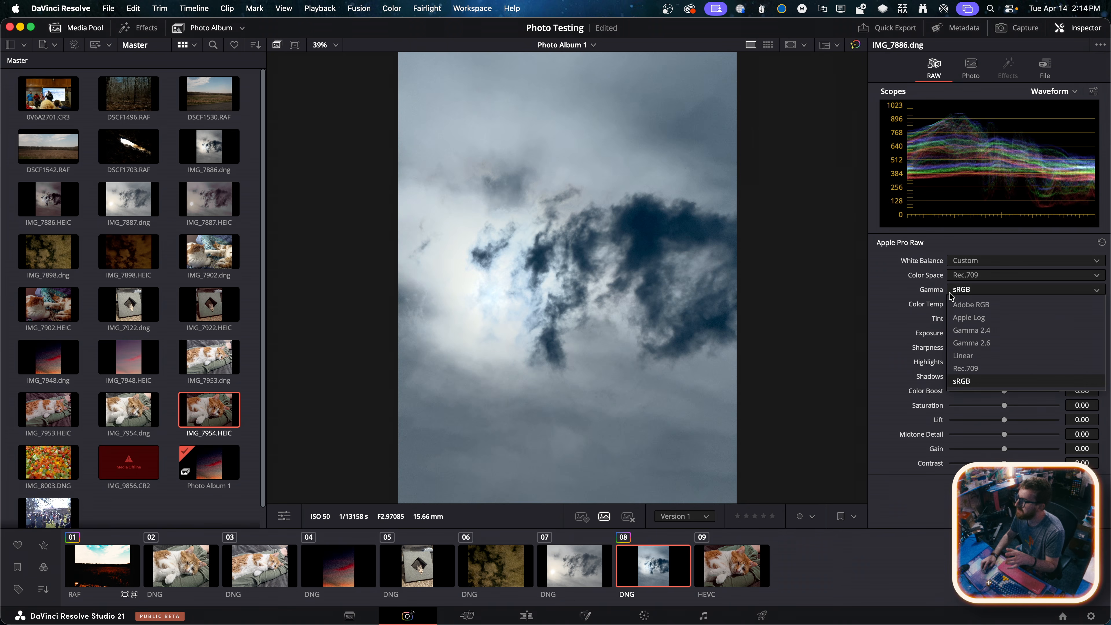
left_click(921, 292)
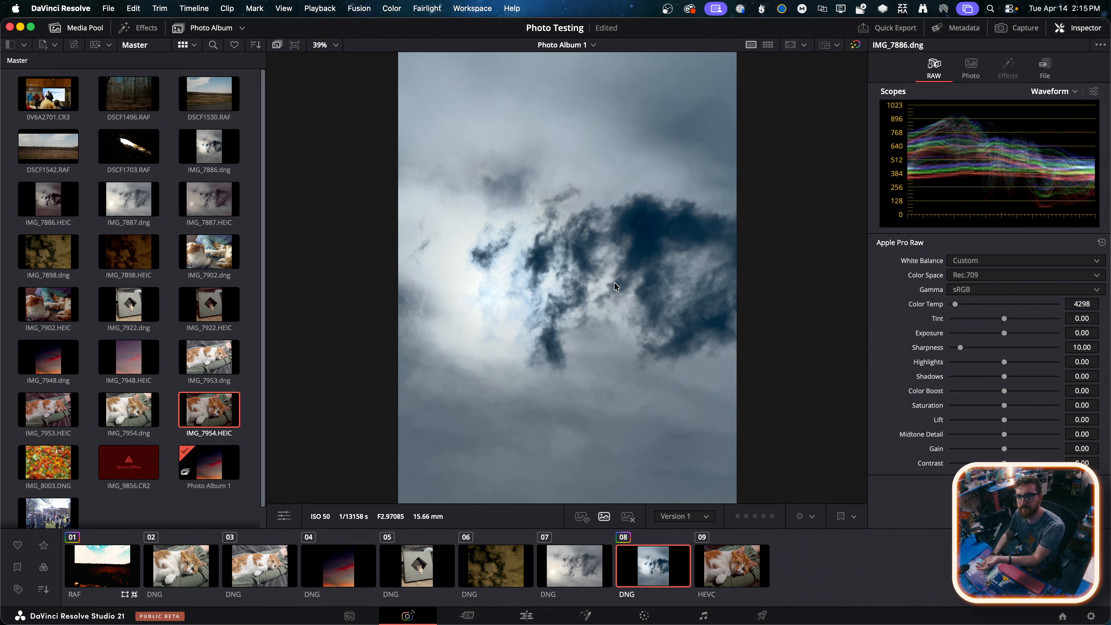
Set the RAW Color Space of IMG_7886.dng to Apple Log 2 and its Gamma to Apple Log
left_click(970, 273)
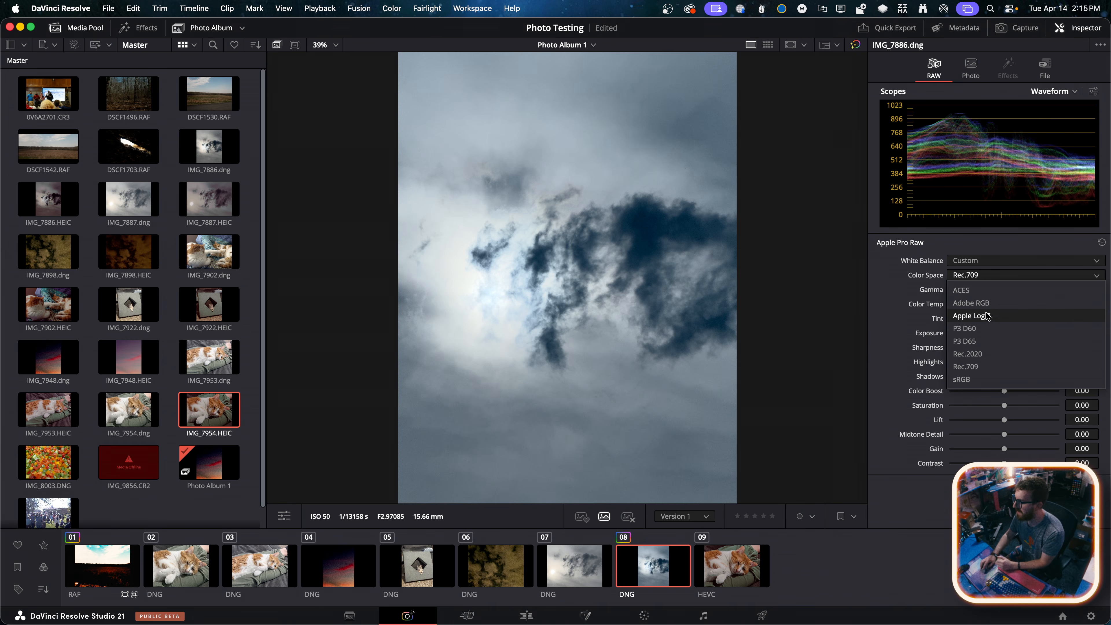
left_click(986, 314)
left_click(983, 293)
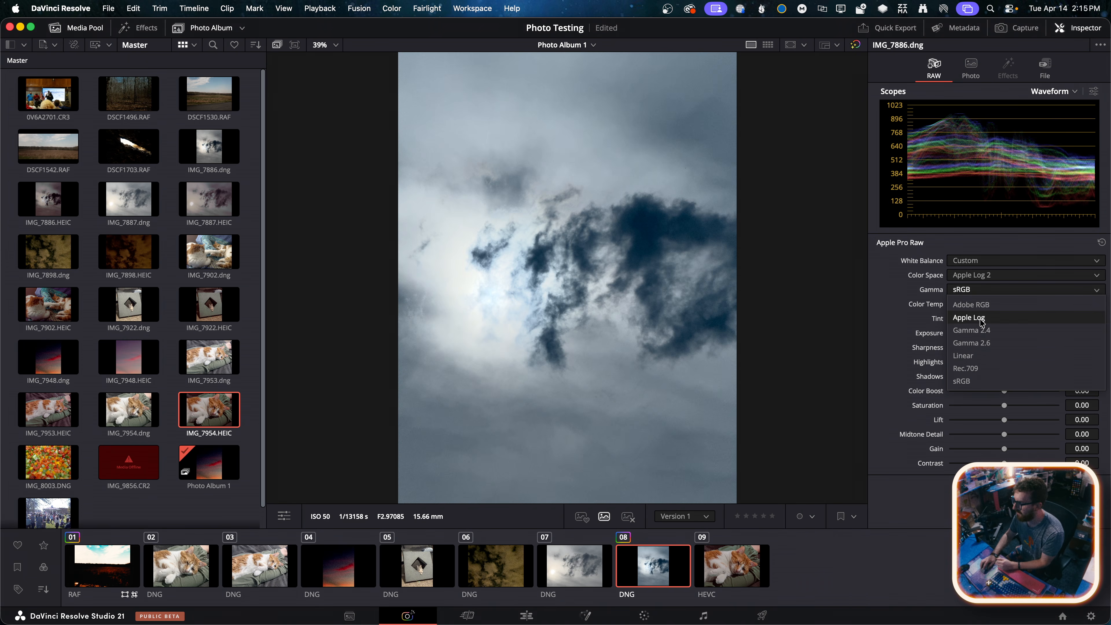
left_click(982, 319)
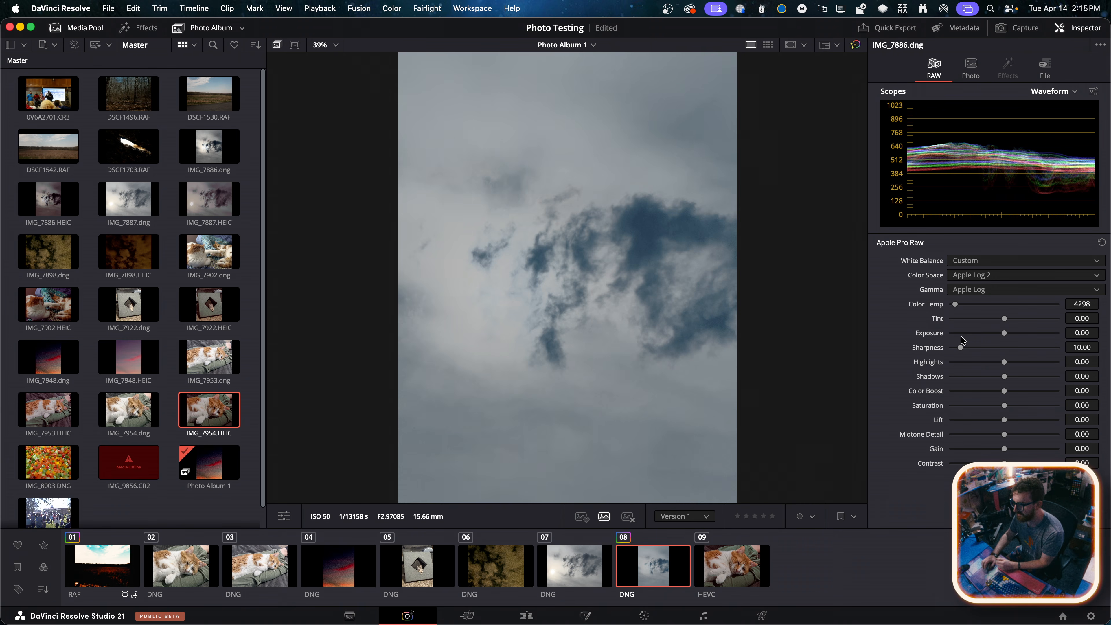
Examine the available Color Space and Gamma options for DSCF1542.RAF without changing them
left_click(119, 573)
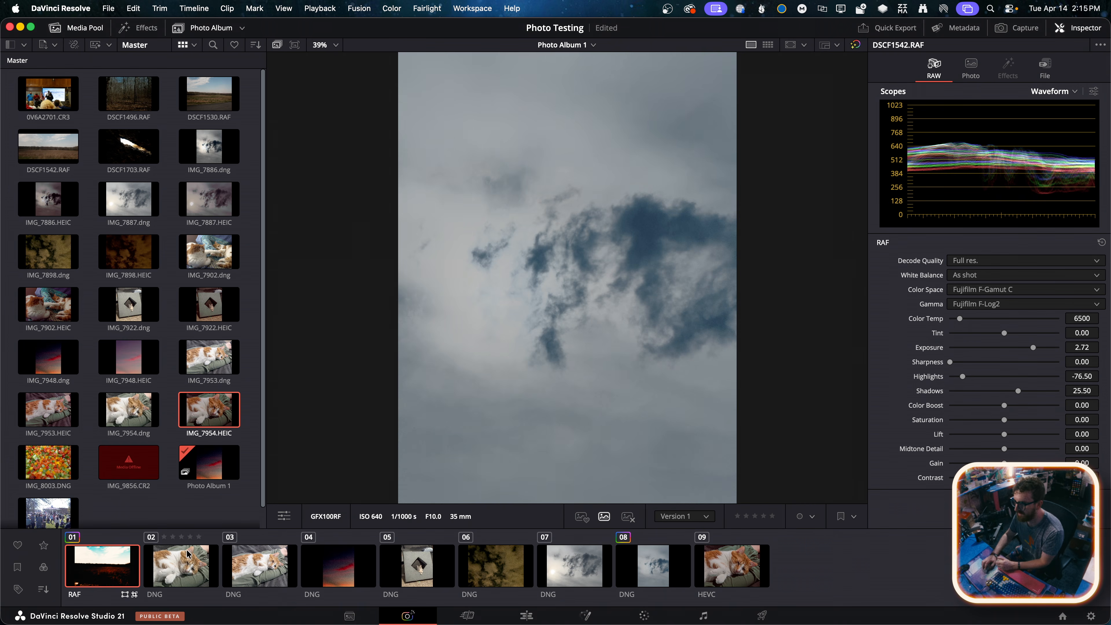
left_click(979, 291)
left_click(981, 295)
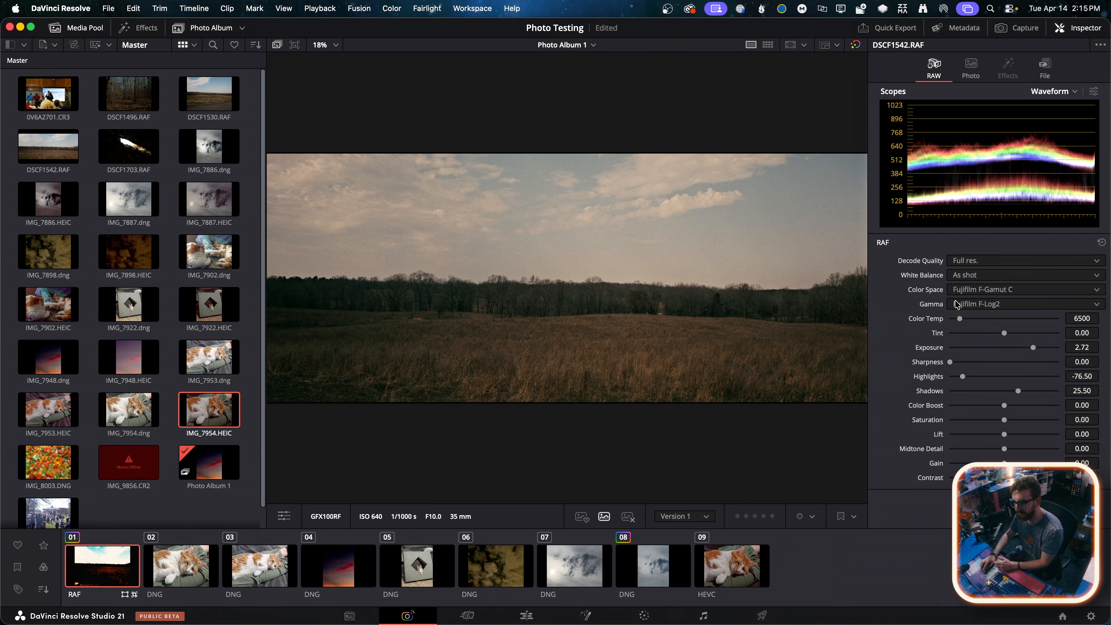
left_click(957, 304)
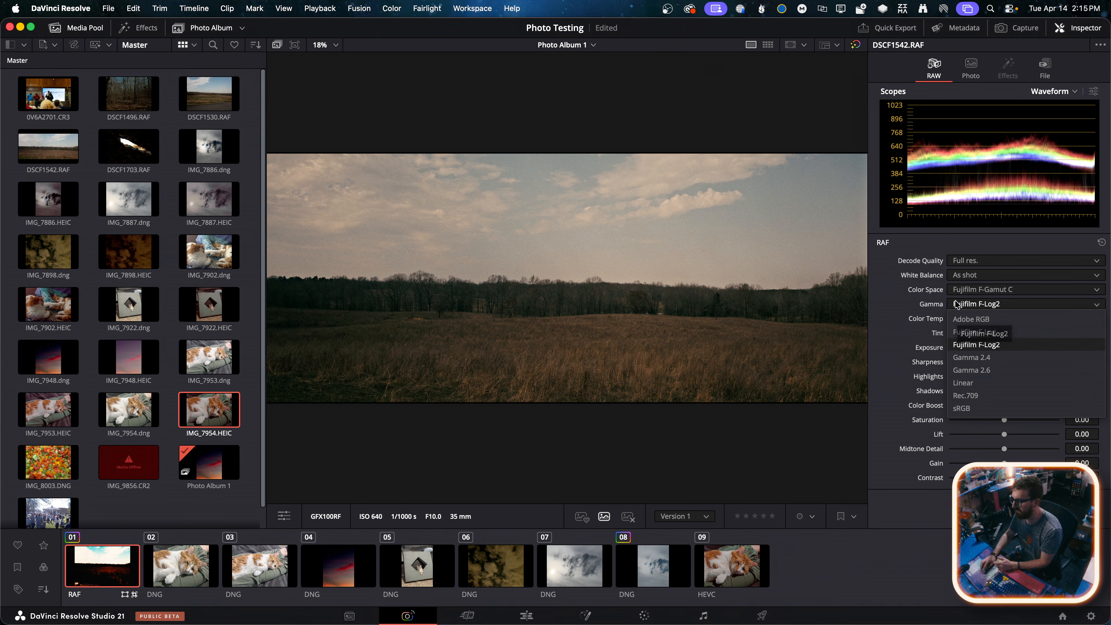
left_click(915, 302)
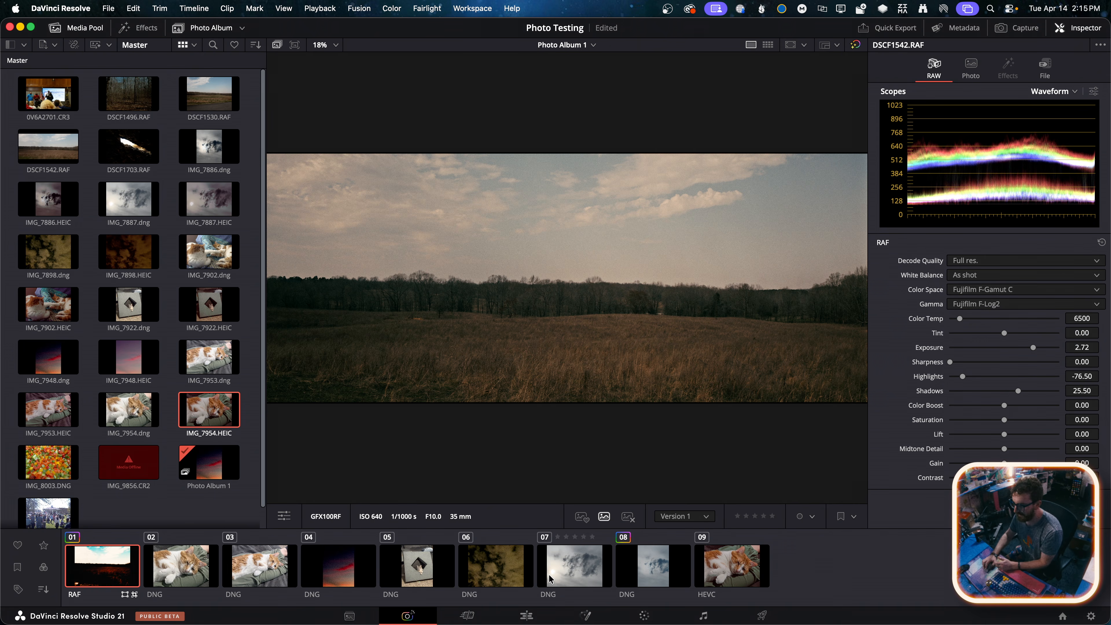
Check the RAW Color Space options of IMG_7948.dng in the album without changing them
left_click(746, 573)
left_click(355, 579)
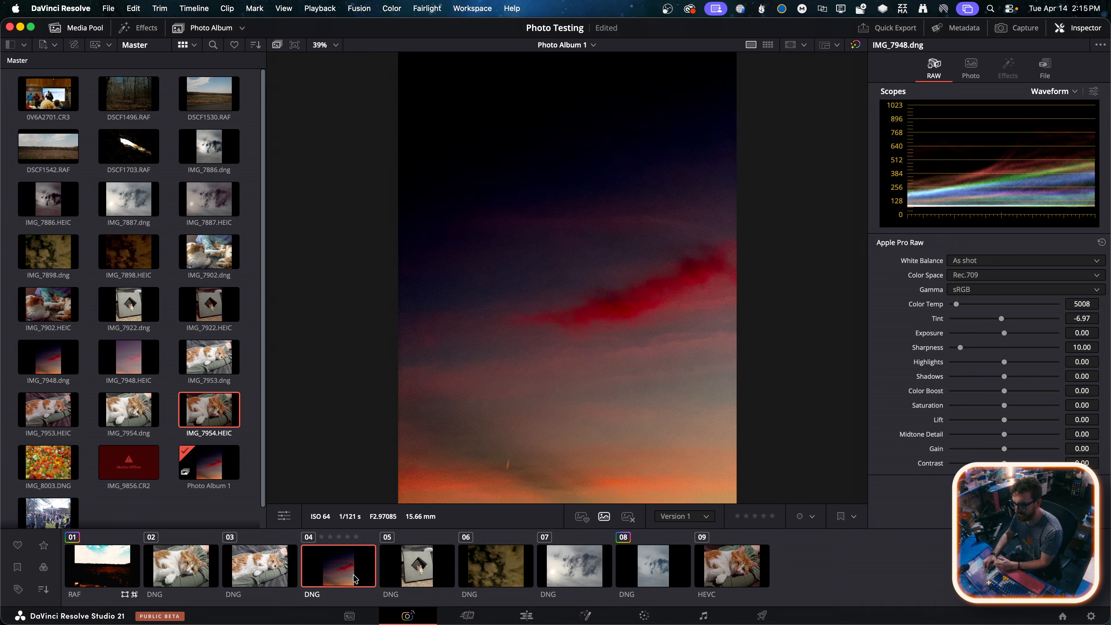
left_click(980, 275)
left_click(920, 277)
Add 0V6A2701.CR3 to the photo album and set its Color Space to Canon Cinema Gamut and Gamma to Canon Log 3
left_click_drag(48, 94, 829, 582)
left_click(987, 291)
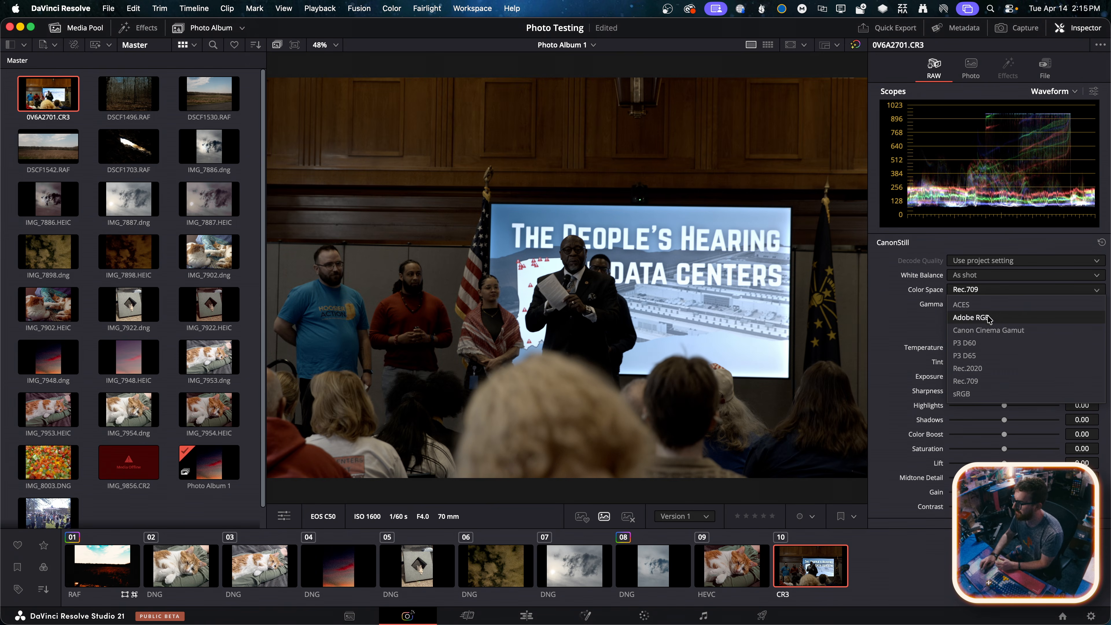
left_click(985, 318)
left_click(988, 304)
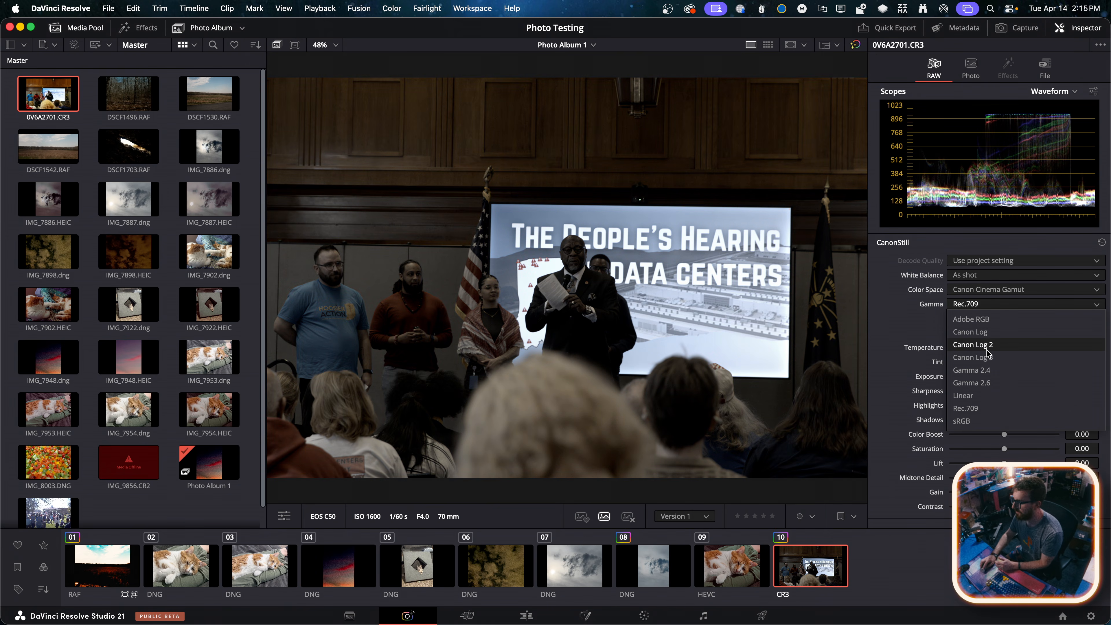
left_click(986, 356)
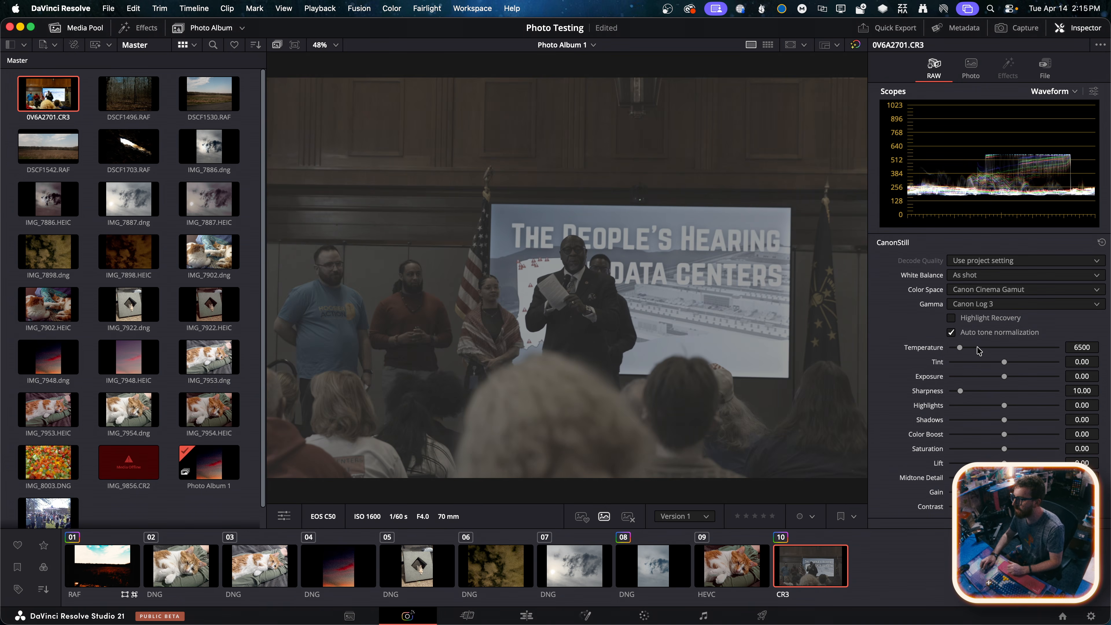
Turn off Auto tone normalization for 0V6A2701.CR3 and review its Color Space options, keeping Canon Cinema Gamut
left_click(970, 335)
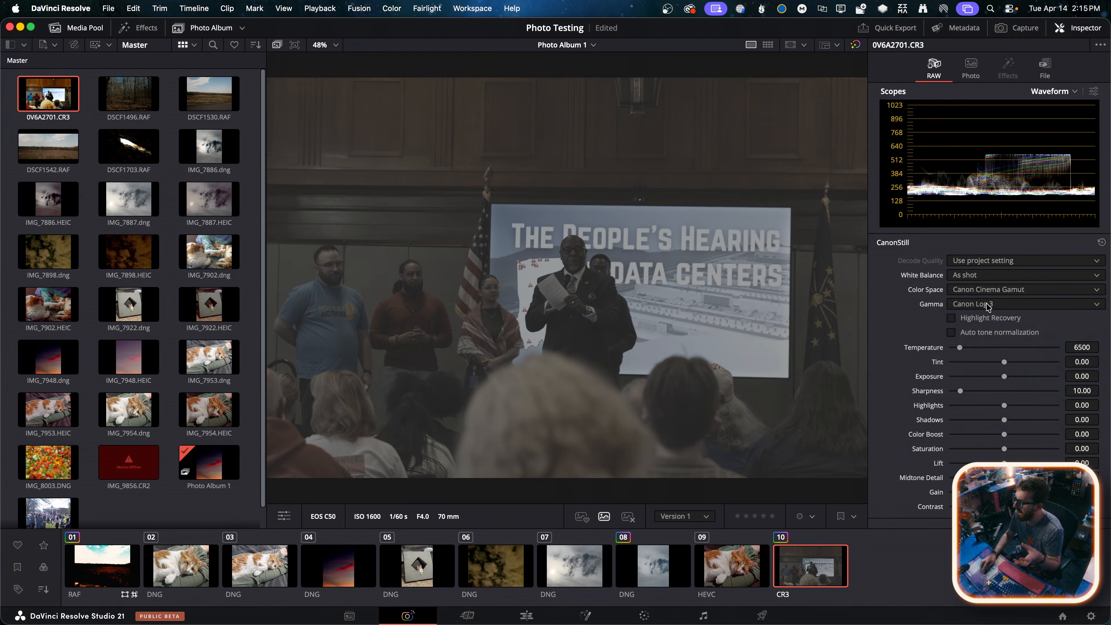
left_click(988, 290)
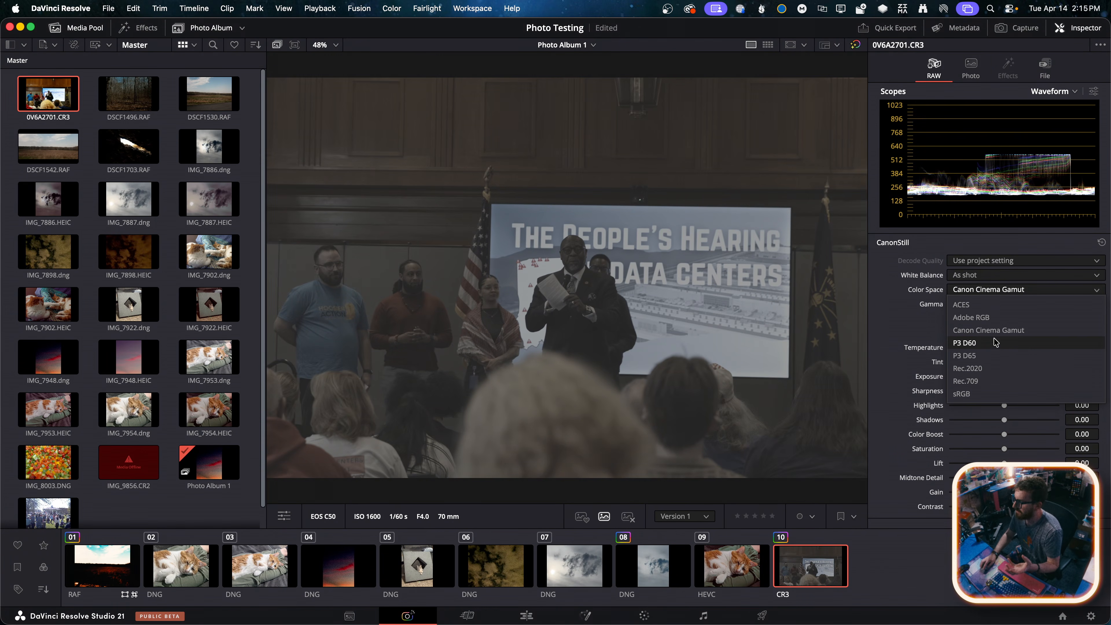
left_click(985, 331)
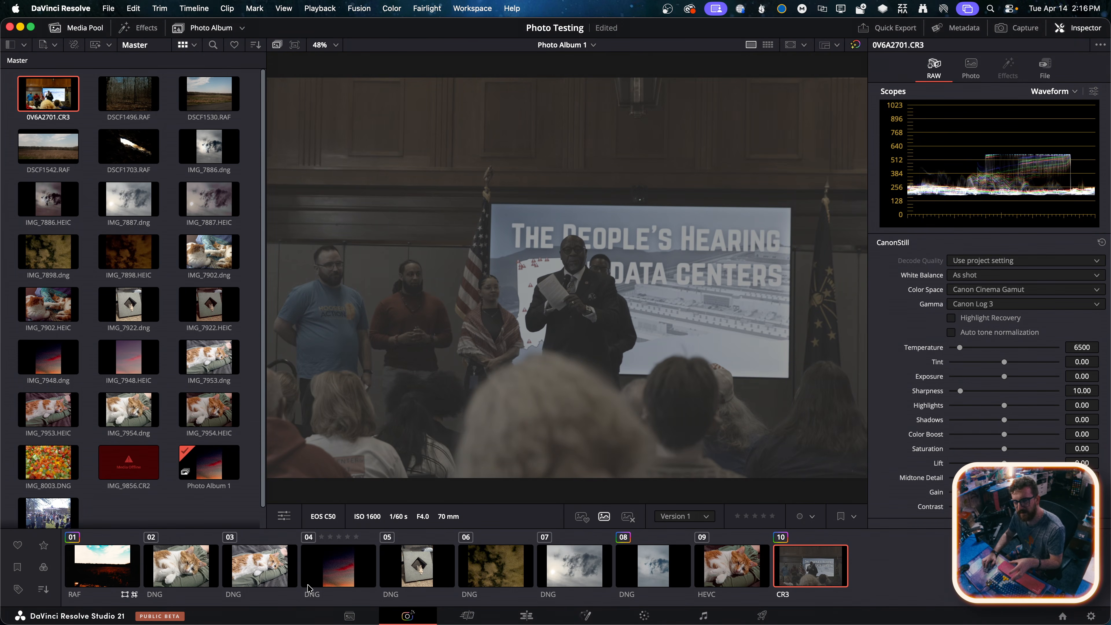
View IMG_7886.dng for comparison, then enable Highlight Recovery and set Sharpness to 0.00 for 0V6A2701.CR3
left_click(661, 575)
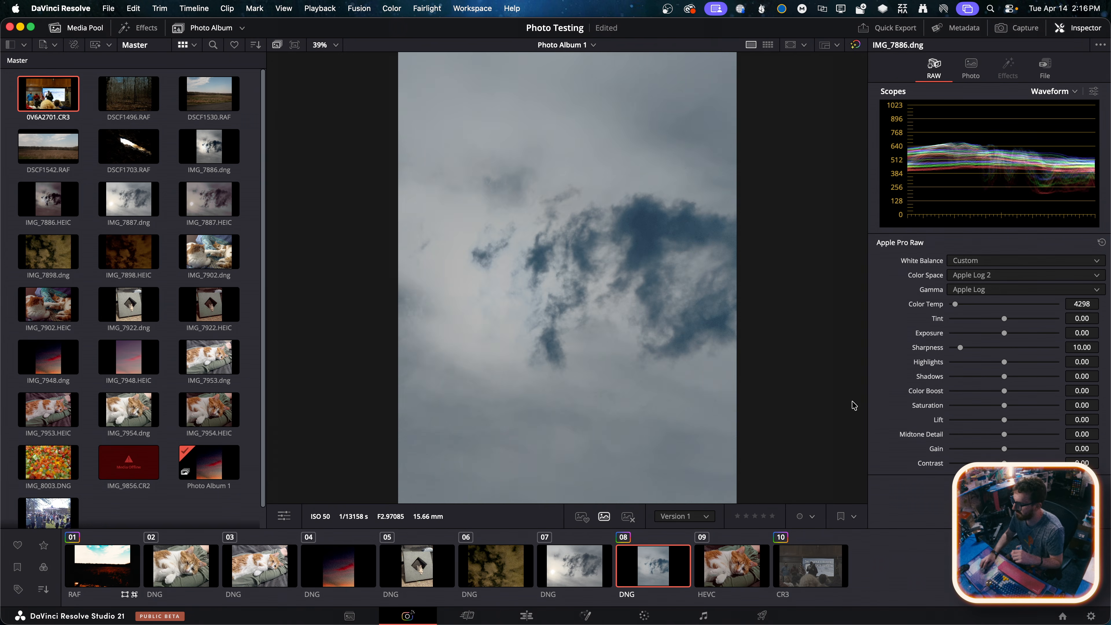
left_click(805, 562)
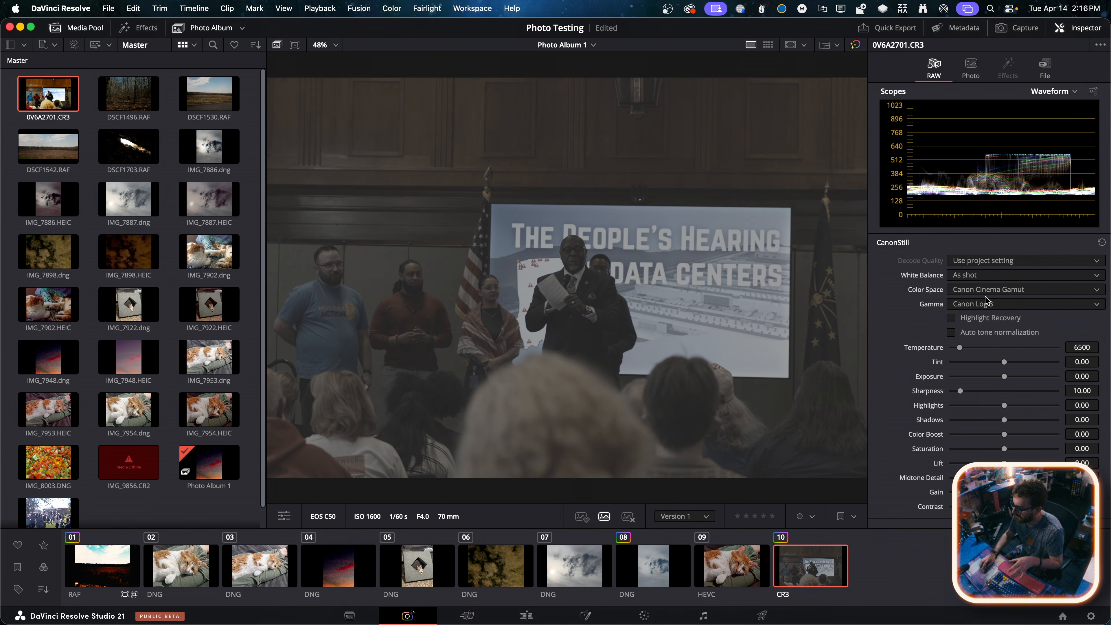
left_click(978, 319)
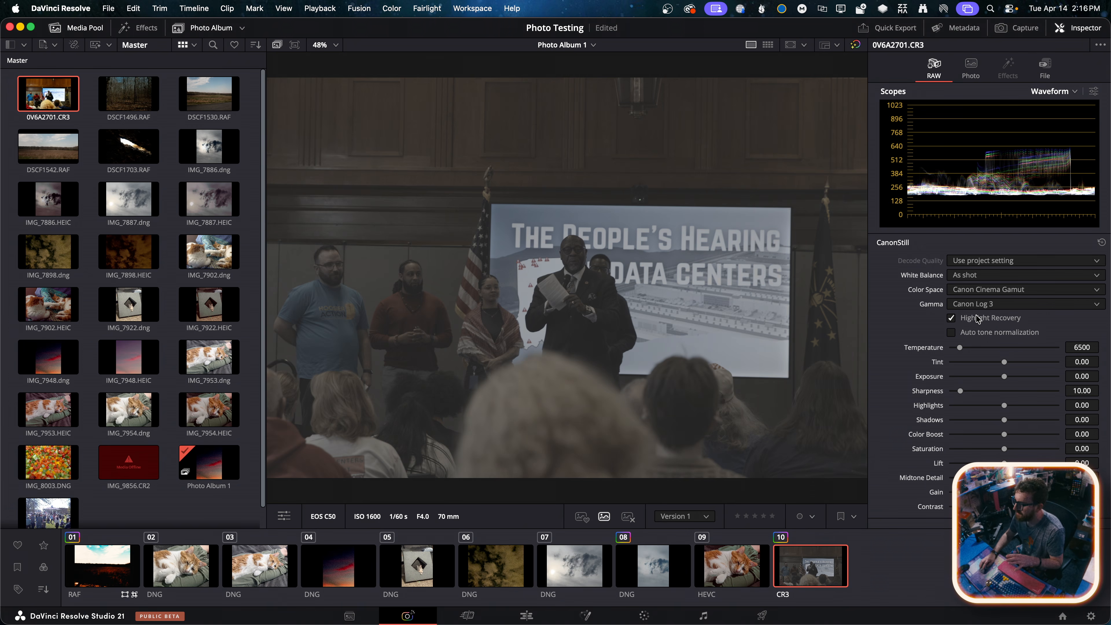
left_click(978, 319)
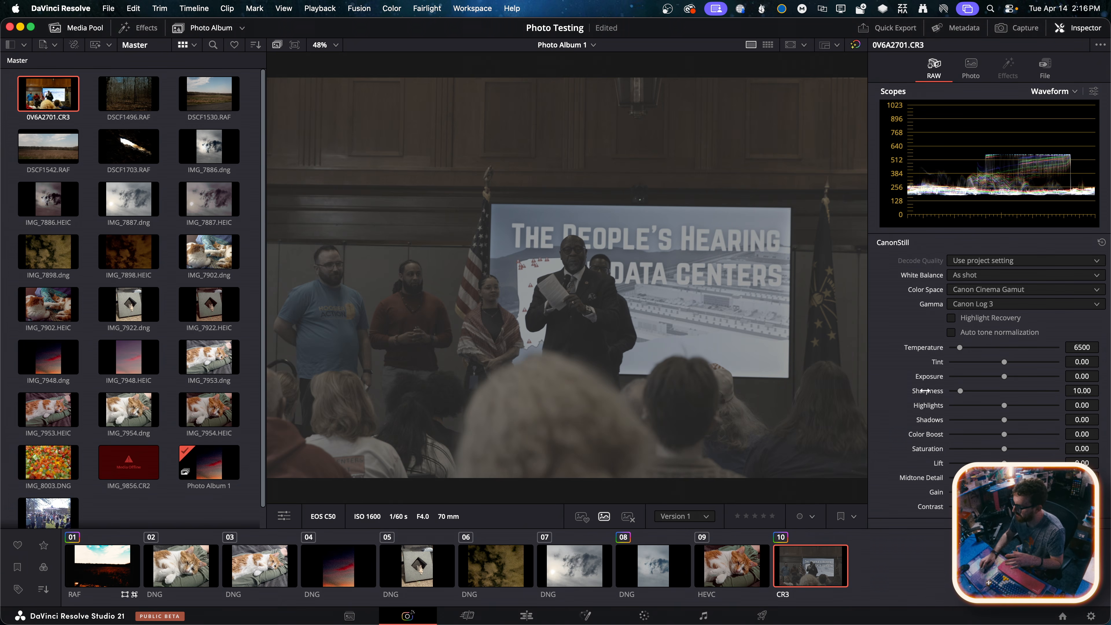
left_click_drag(958, 395, 948, 396)
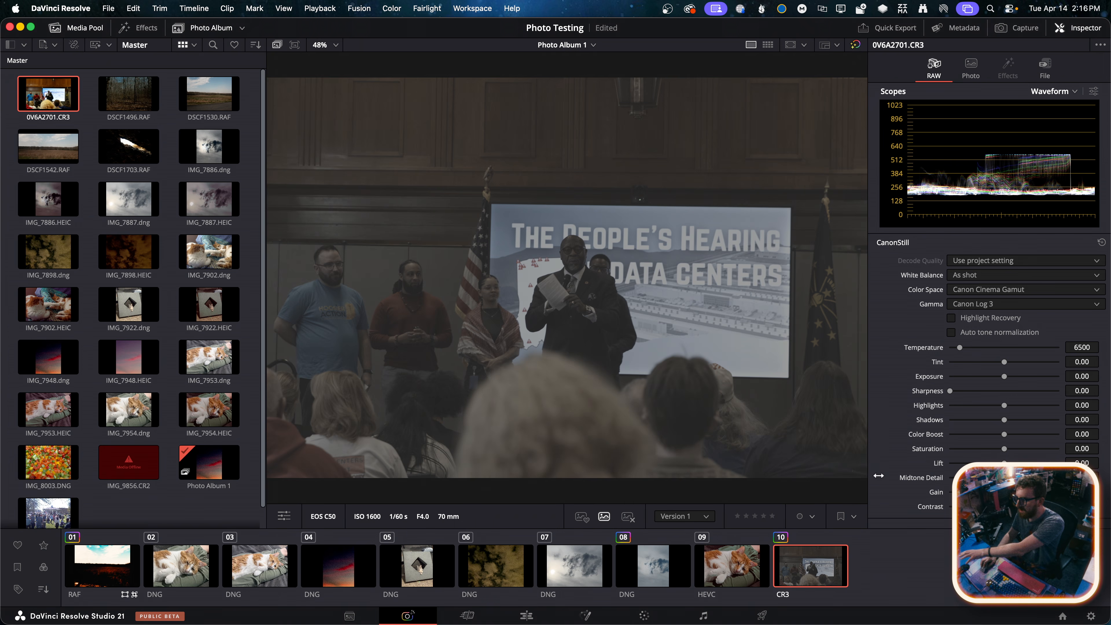
Switch to the Color page and review the Camera Raw Color Space options for 0V6A2701.CR3 without changing them
left_click(643, 616)
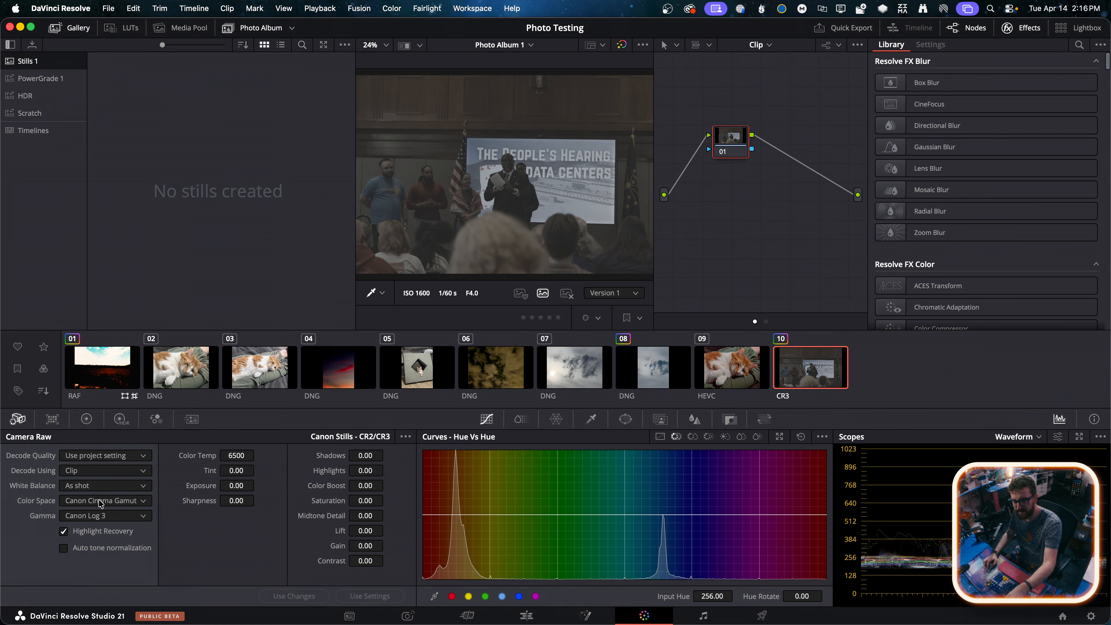
left_click(110, 503)
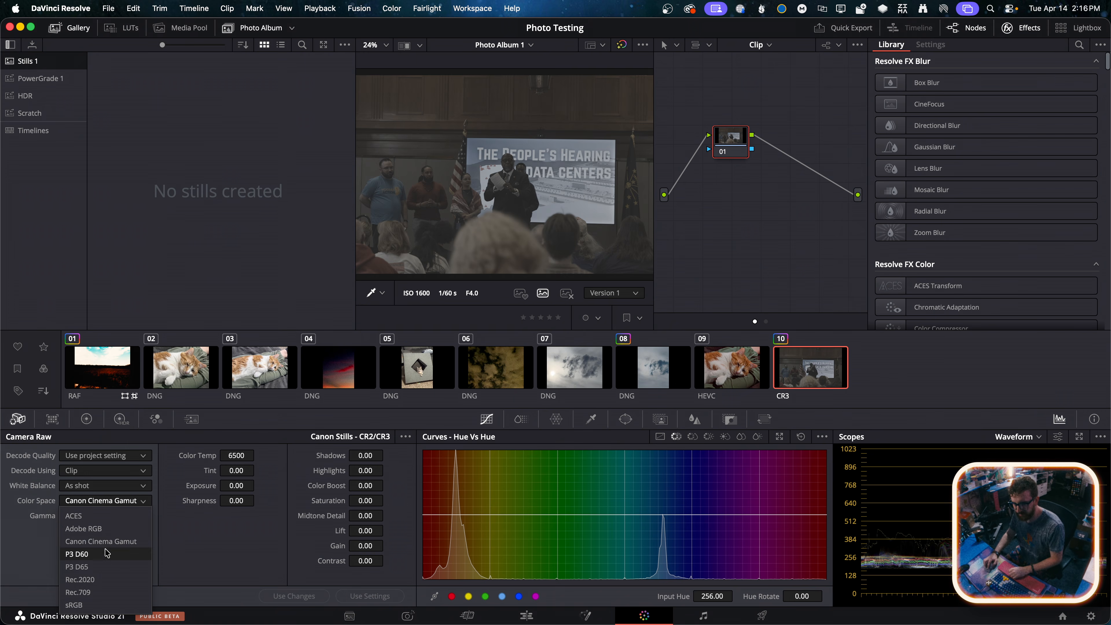
left_click(74, 505)
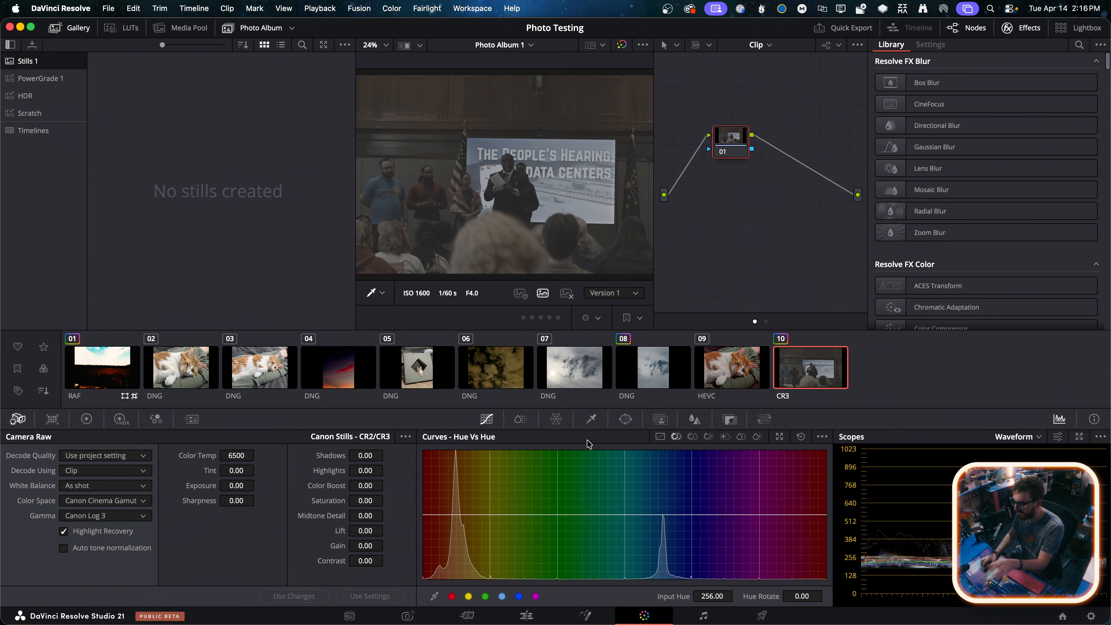
Search the effects library for "deh" and apply Dehancer Pro to node 01 of 0V6A2701.CR3
left_click(1077, 44)
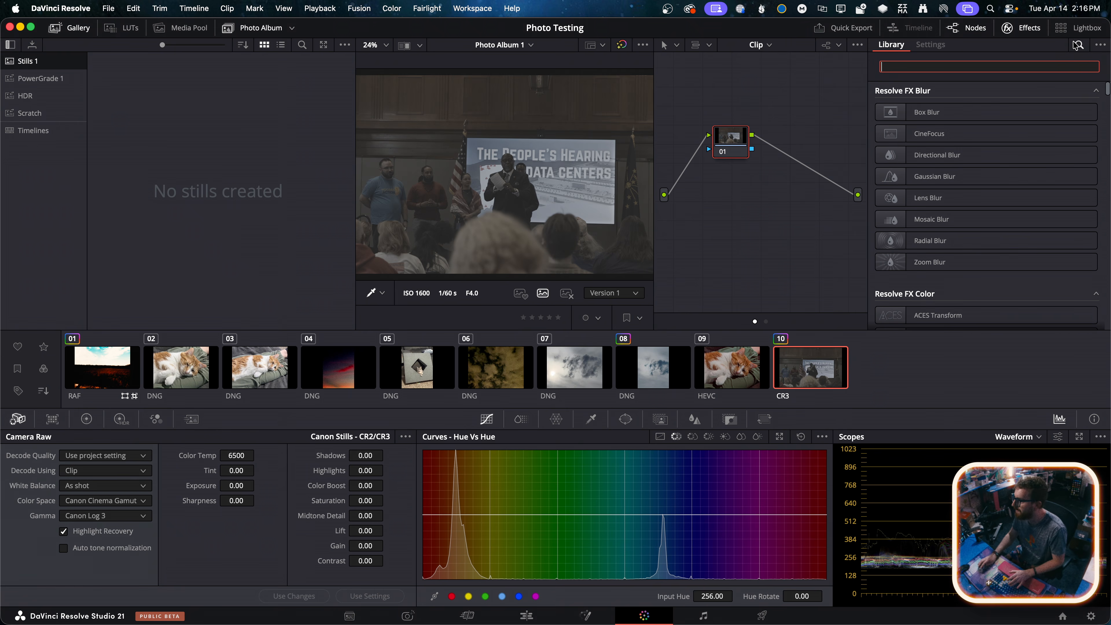
type("deh")
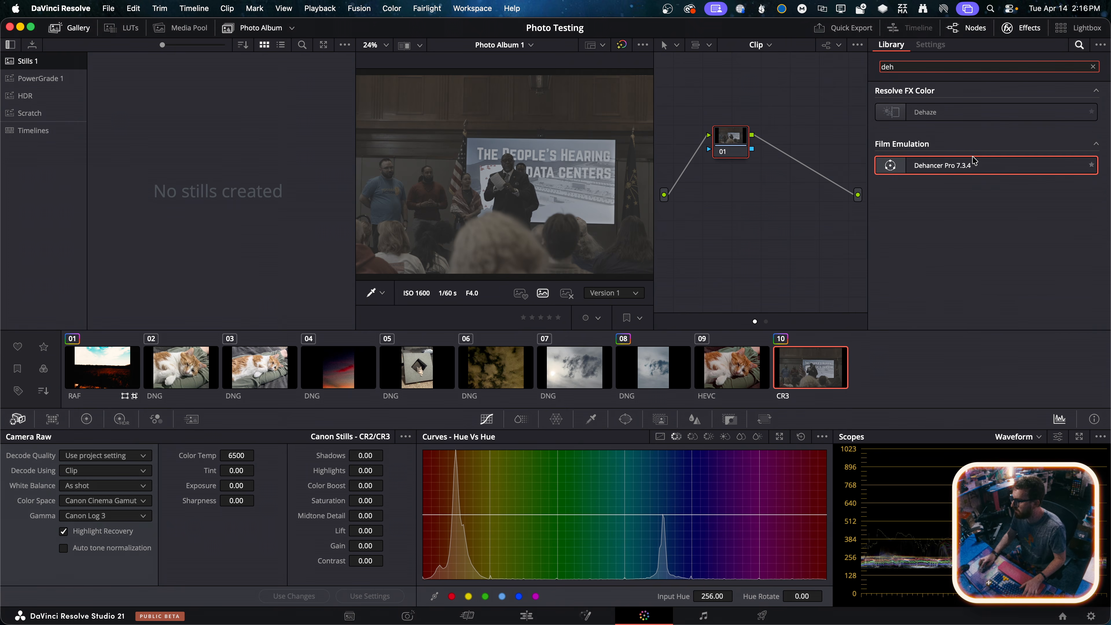
left_click_drag(945, 164, 733, 142)
Set the Dehancer Pro input source to Choose Camera with vendor Canon, camera R5C and format C-Log 3 Cinema Gamut
left_click(963, 131)
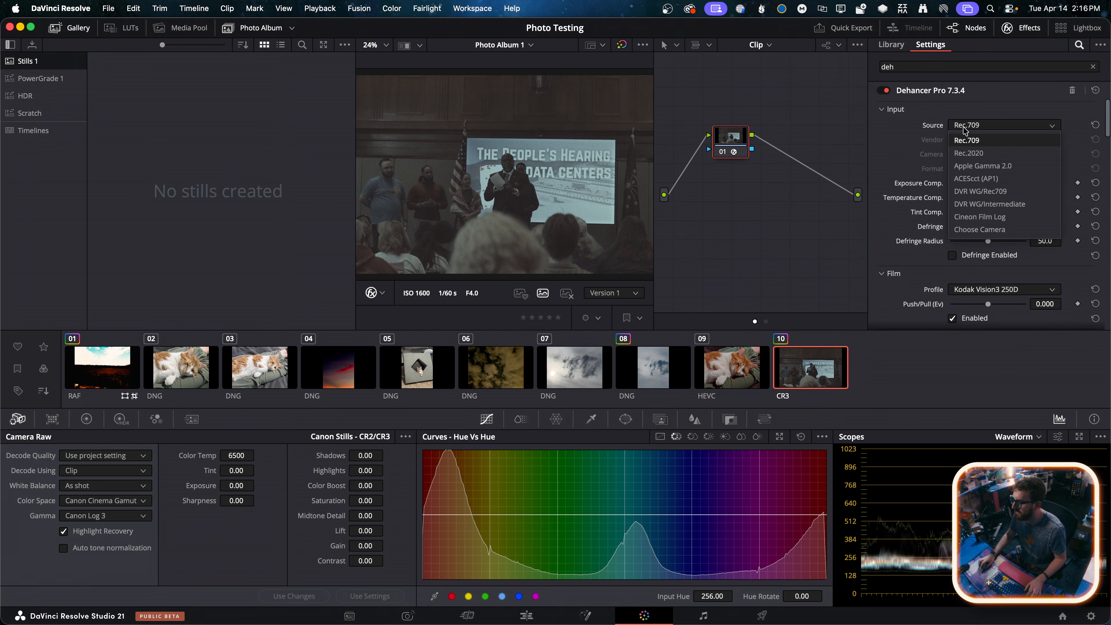
left_click(986, 232)
left_click(981, 140)
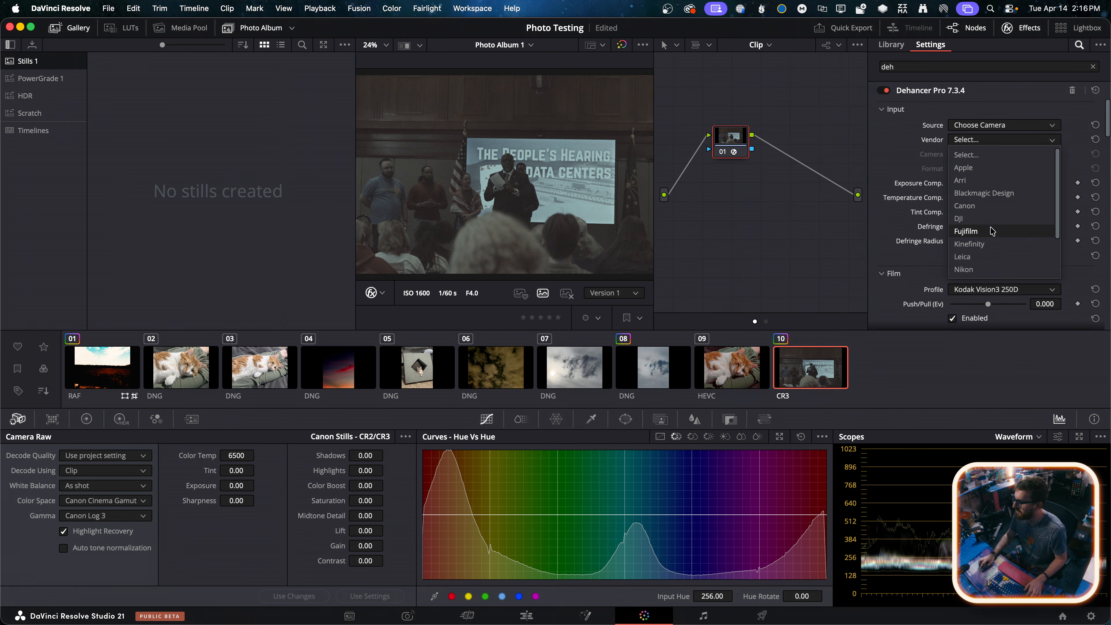
scroll(978, 228, "down", 3)
scroll(981, 211, "up", 3)
left_click(977, 195)
left_click(987, 154)
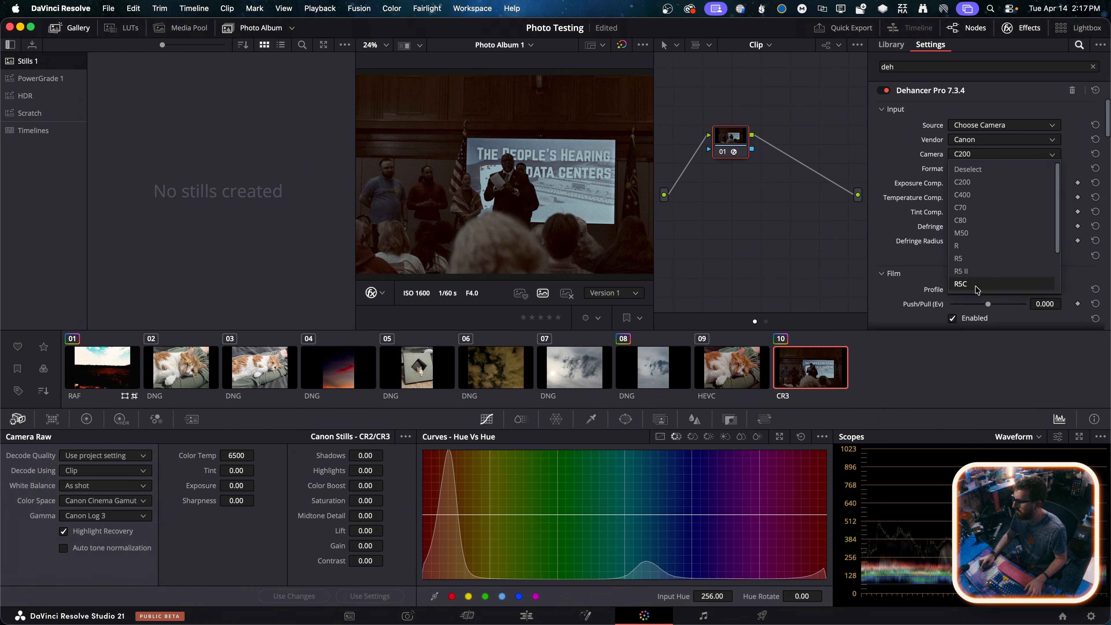
left_click(978, 284)
left_click(996, 168)
left_click(990, 223)
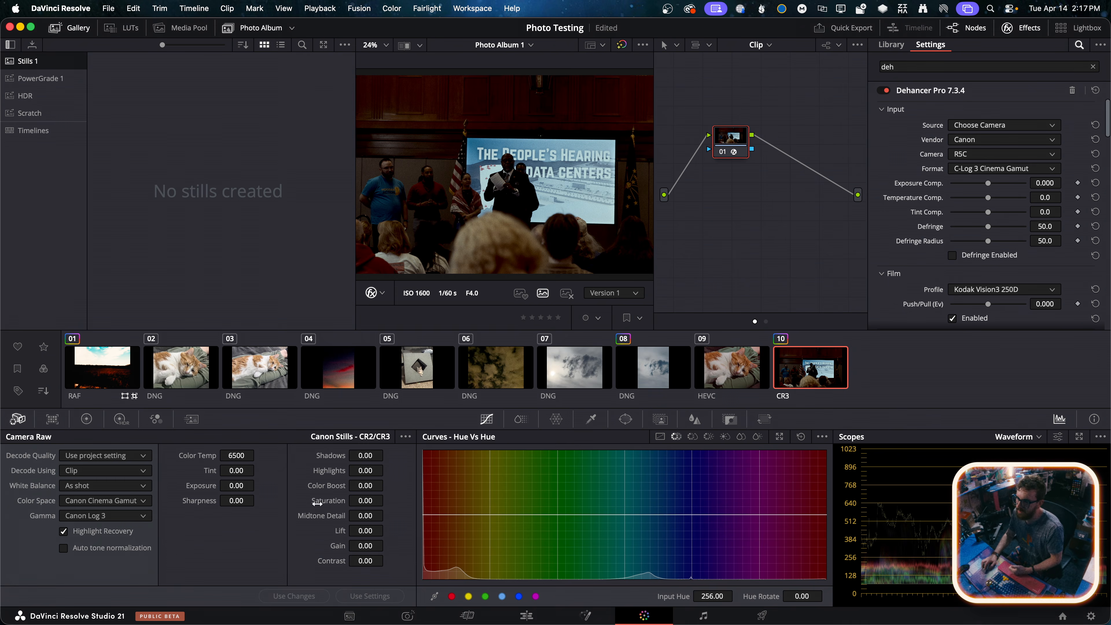
Set the Camera Raw Exposure to 1.55, Lift to 0.20 and Gain to -3.05
mouse_move(236, 486)
left_mouse_down()
mouse_move(258, 484)
mouse_move(231, 489)
left_mouse_up()
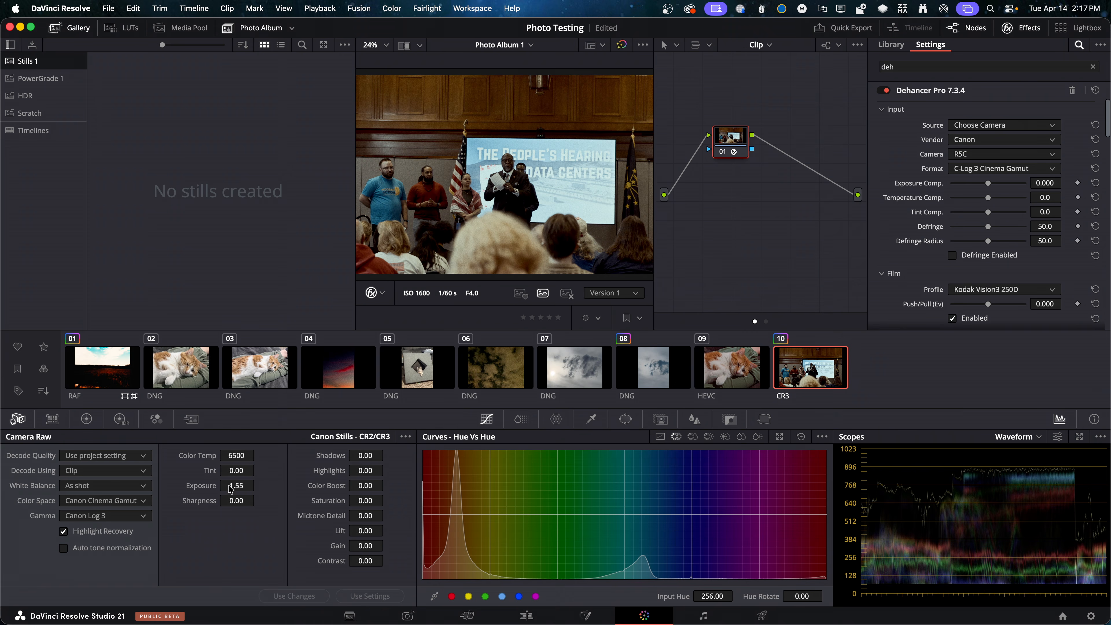
mouse_move(368, 527)
left_mouse_down()
mouse_move(387, 530)
mouse_move(377, 546)
mouse_move(387, 546)
mouse_move(373, 545)
left_mouse_up()
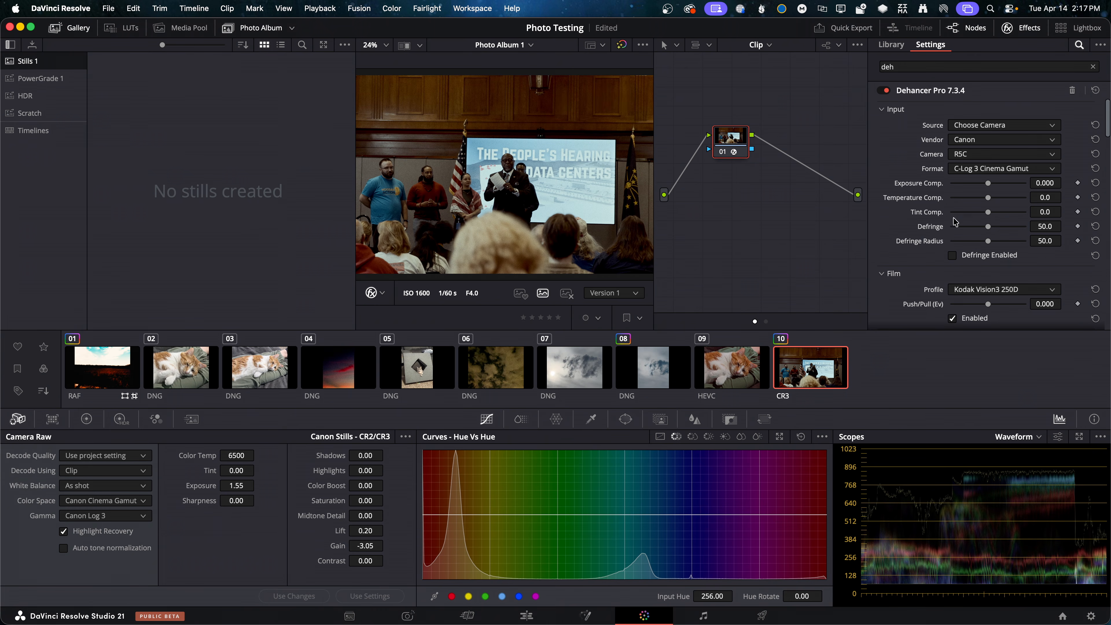
scroll(956, 222, "down", 5)
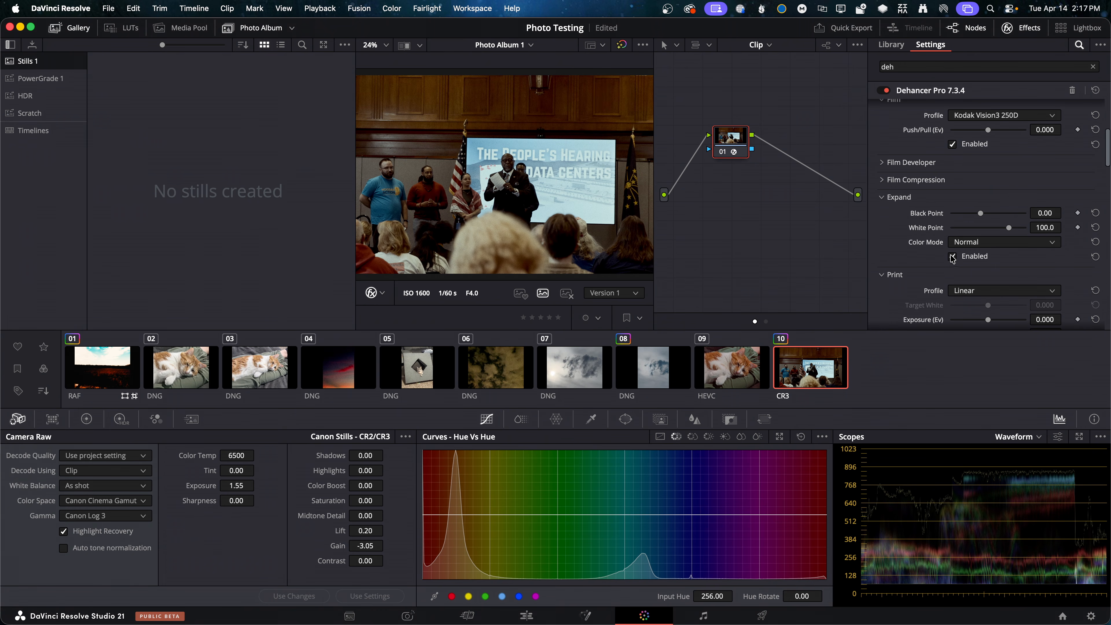
scroll(914, 250, "down", 1)
left_click(960, 274)
left_click(942, 269)
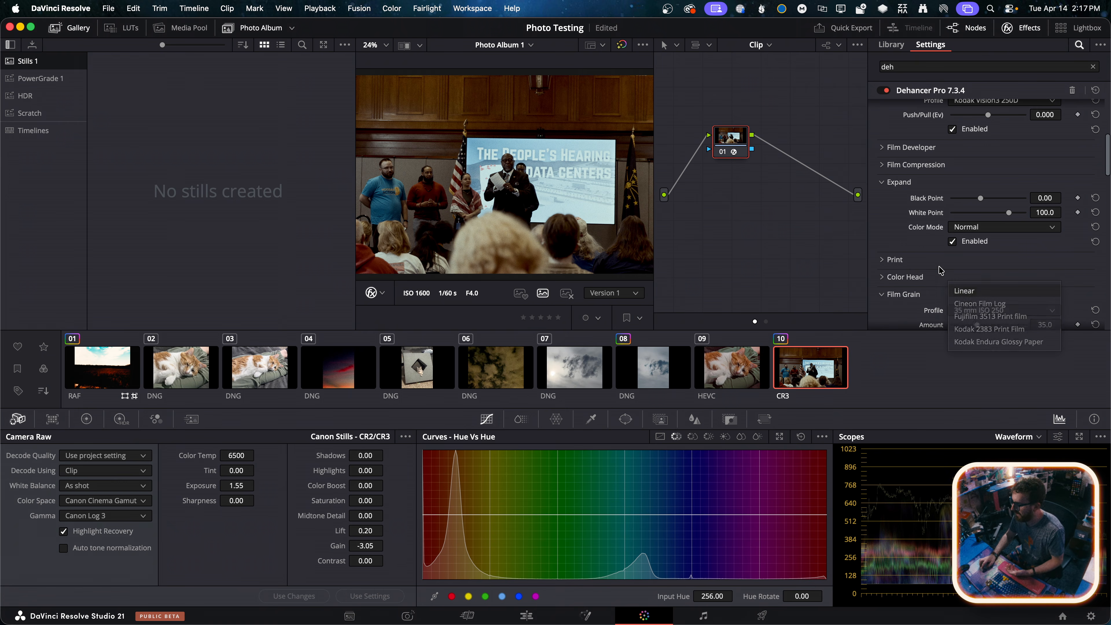
scroll(916, 256, "down", 3)
scroll(916, 256, "up", 5)
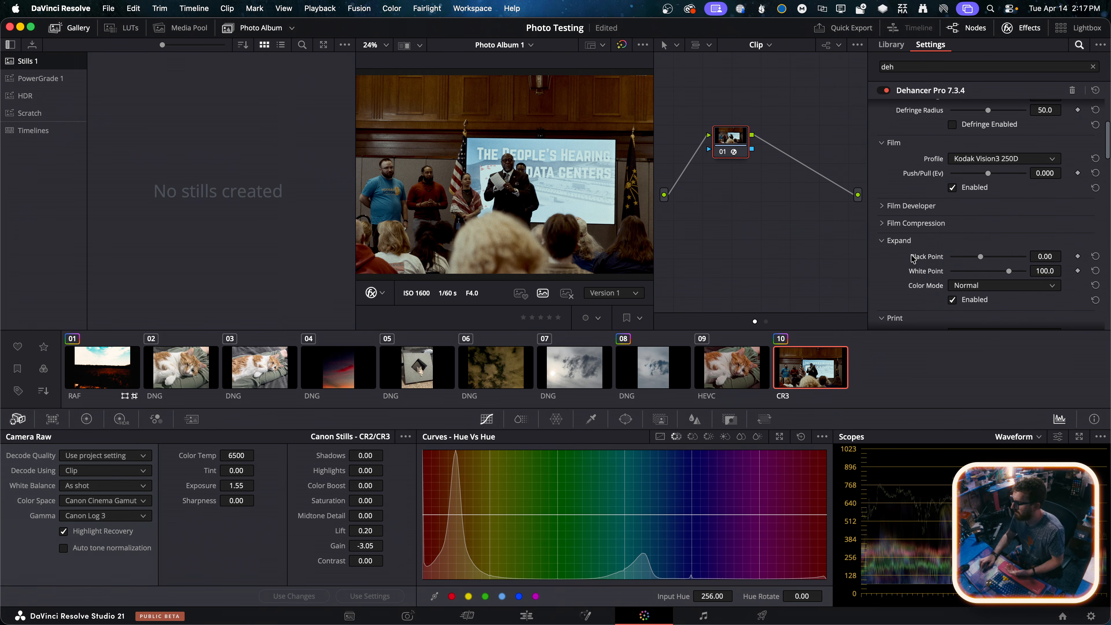
Set the Dehancer Pro Film profile to Kodak Portra 800 and turn off the Film section's Enabled option
left_click(982, 160)
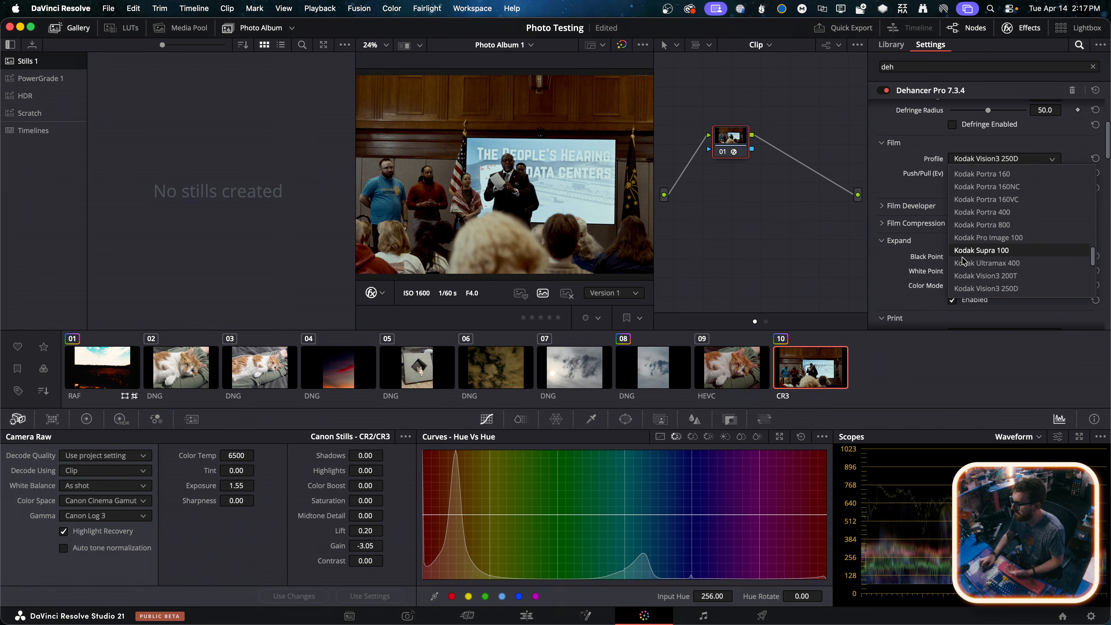
left_click(985, 154)
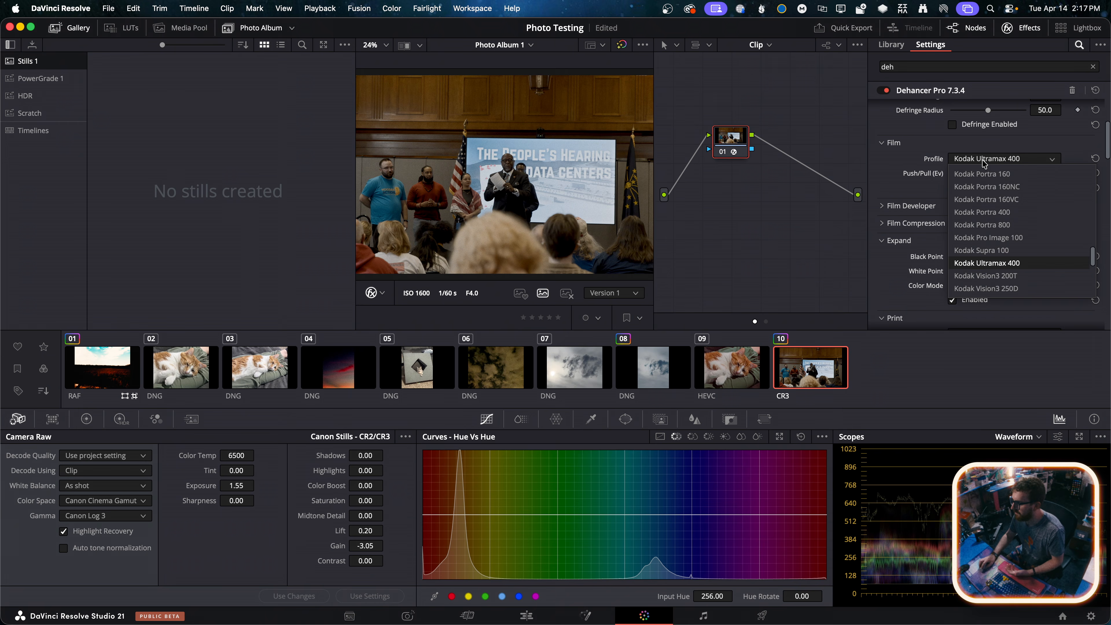
left_click(980, 226)
left_click(975, 162)
left_click(946, 187)
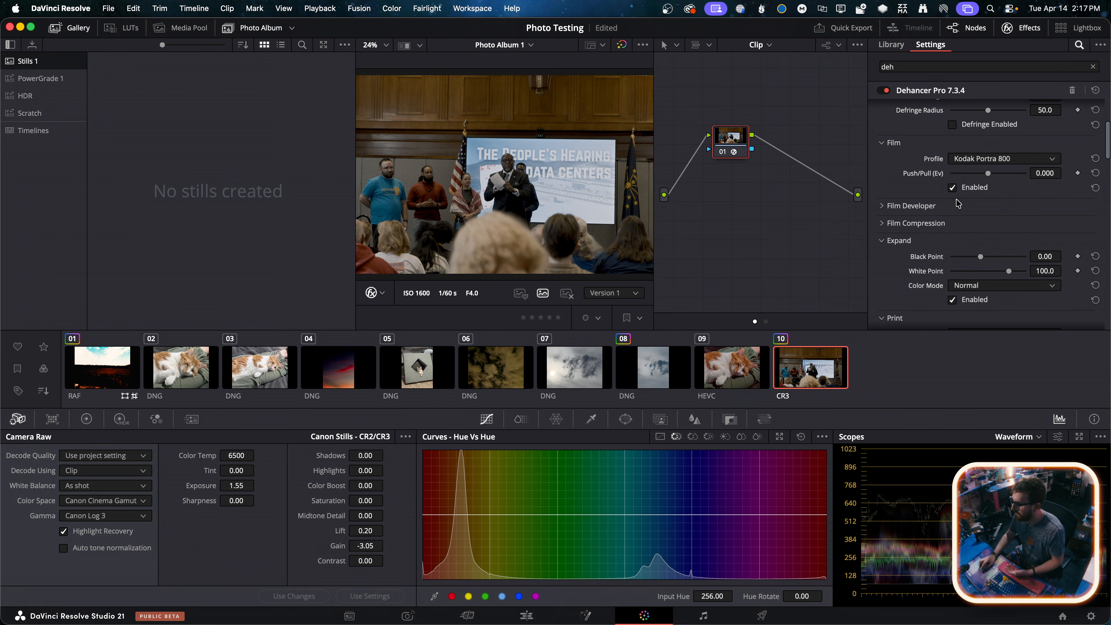
left_click(964, 192)
Set the Dehancer Pro Print profile to Kodak Endura Glossy Paper with Exposure -0.302, Tonal Contrast 2.7 and Color Density 36.4
scroll(950, 280, "down", 4)
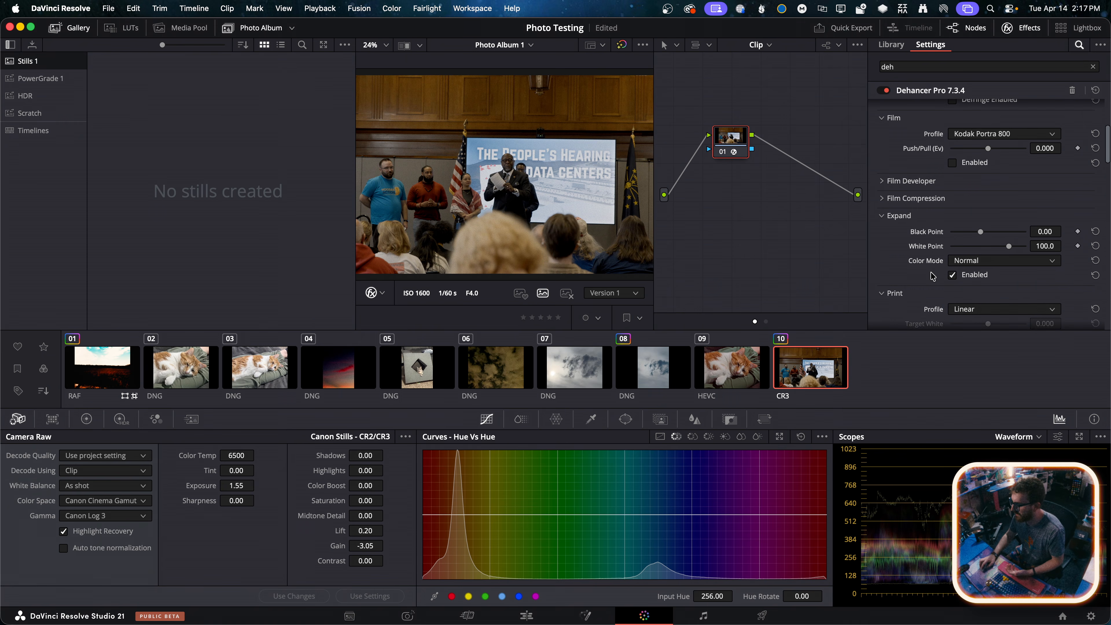
left_click(965, 258)
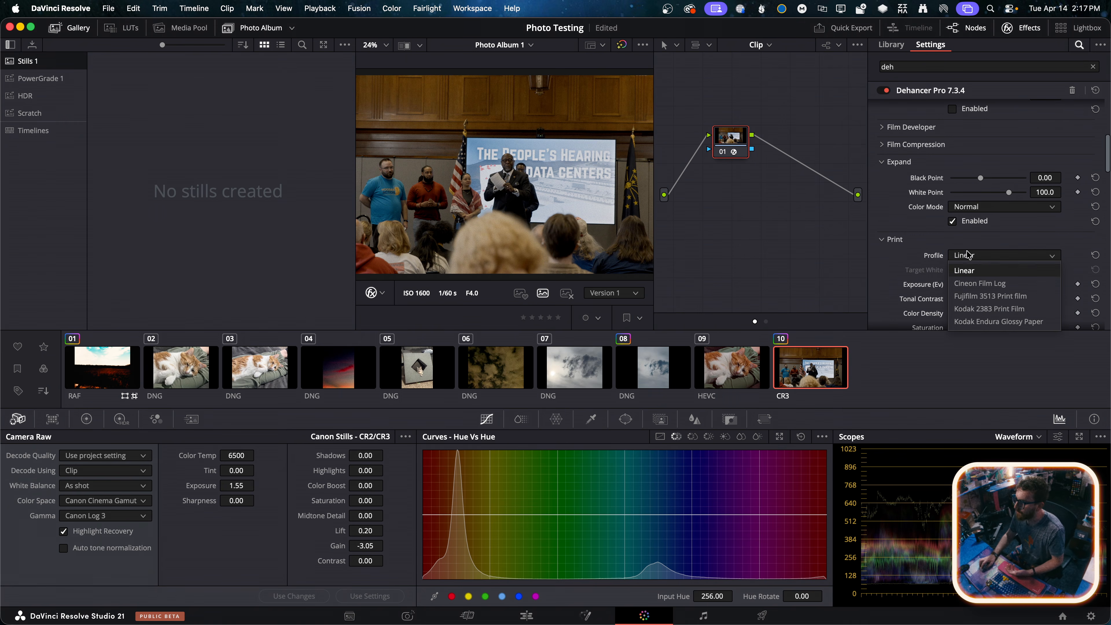
left_click(971, 310)
left_click(971, 256)
left_click(983, 321)
scroll(910, 280, "down", 3)
mouse_move(988, 235)
left_mouse_down()
mouse_move(1002, 249)
mouse_move(985, 221)
left_mouse_up()
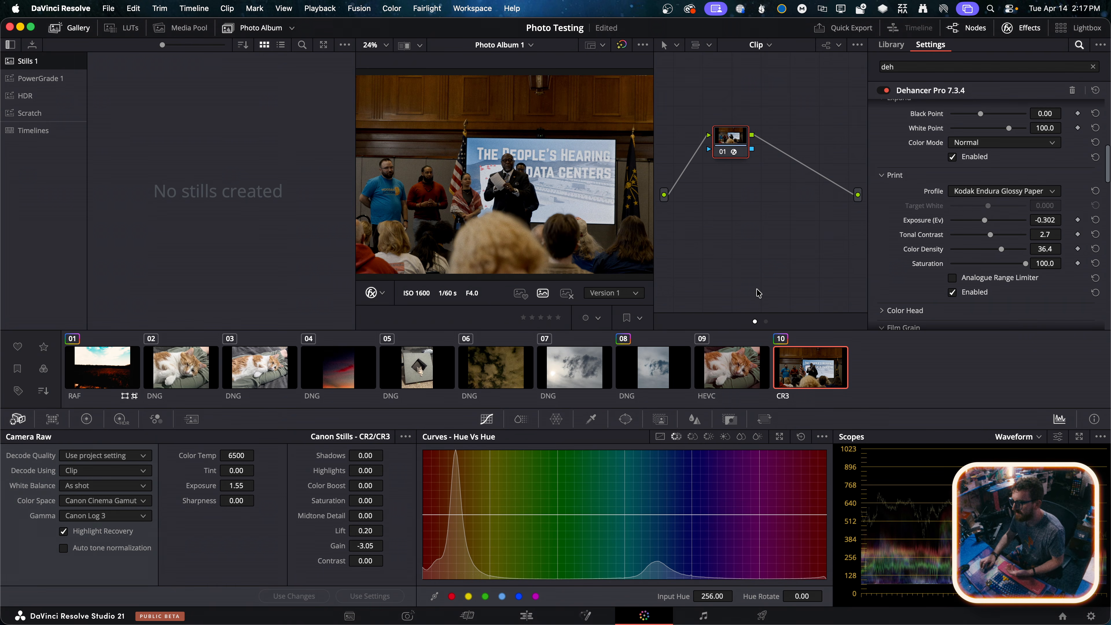
scroll(546, 153, "up", 5)
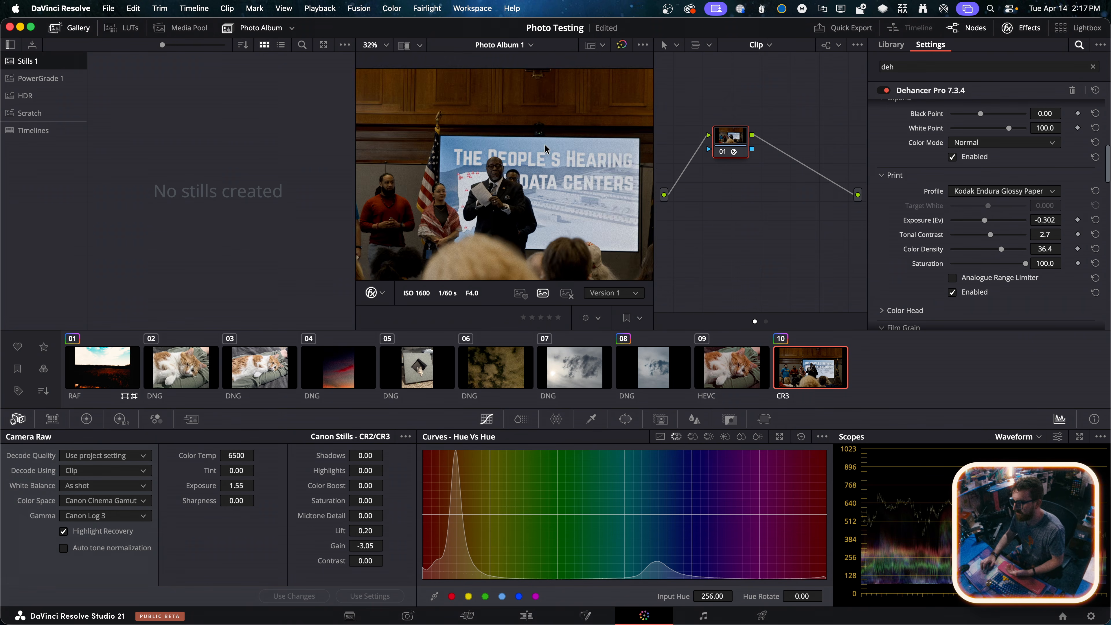
scroll(546, 154, "up", 3)
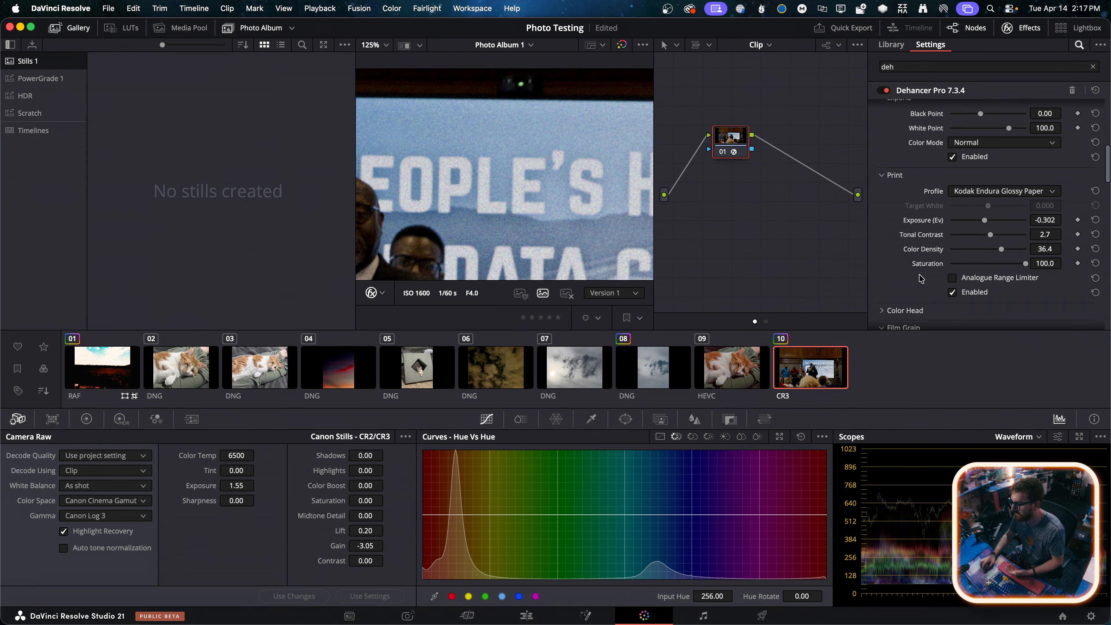
Select cloud photo 08 and apply the grade from photo 10 to it
left_click(653, 367)
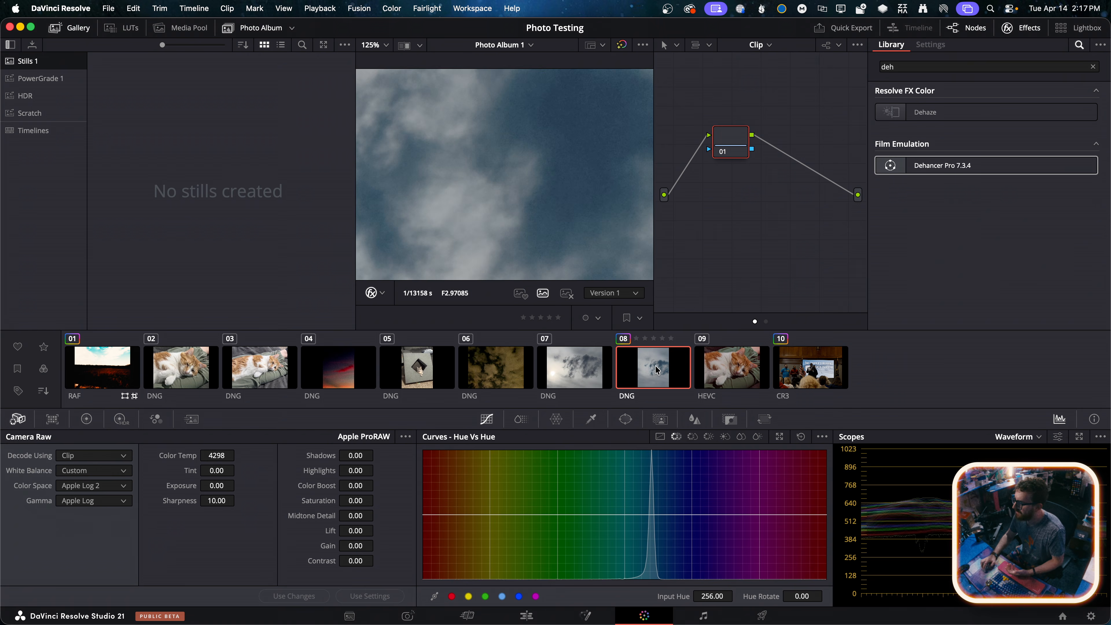
right_click(816, 359)
left_click(853, 466)
scroll(574, 236, "down", 2)
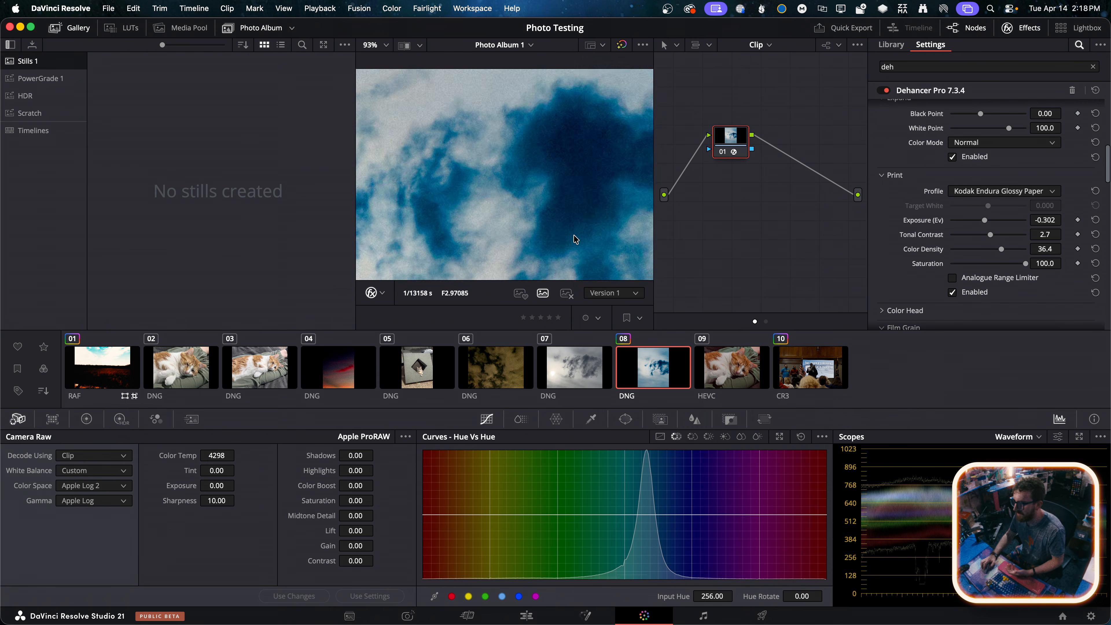
scroll(547, 175, "down", 4)
Try the Dehancer Pro input with vendor Apple, camera iPhone and format Apple Log 2 on photo 08
scroll(913, 213, "up", 5)
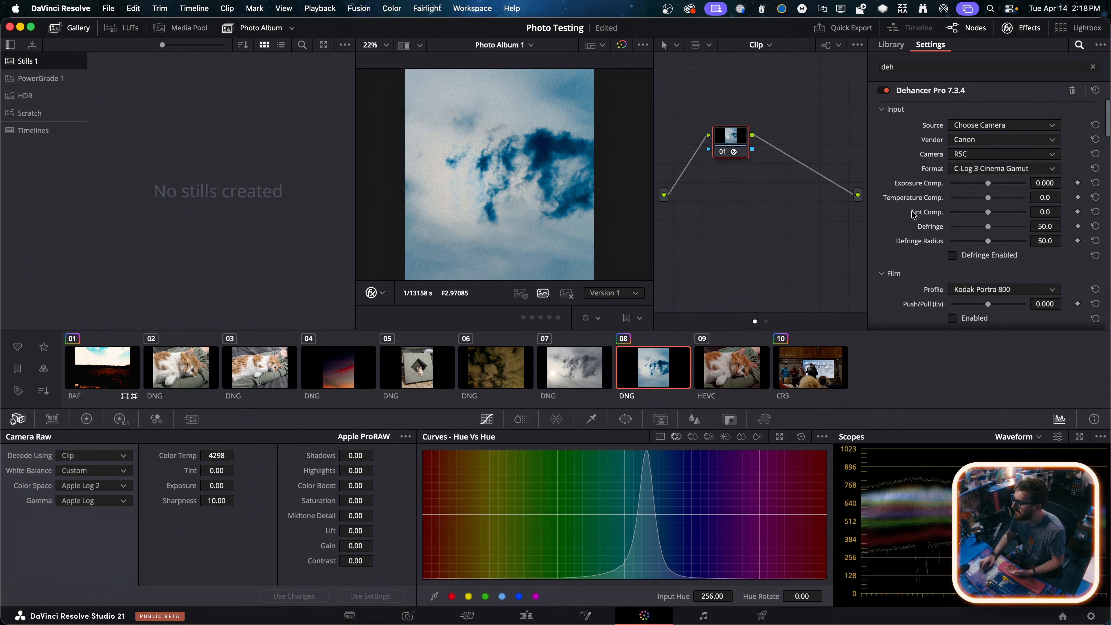
left_click(970, 140)
left_click(963, 167)
left_click(970, 140)
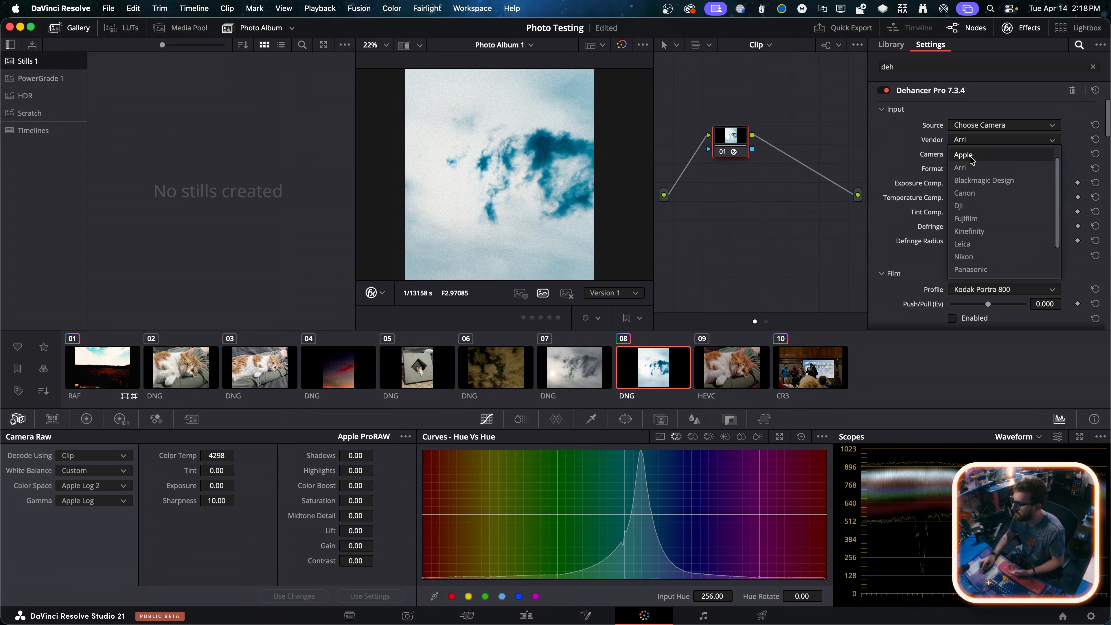
left_click(969, 156)
left_click(976, 169)
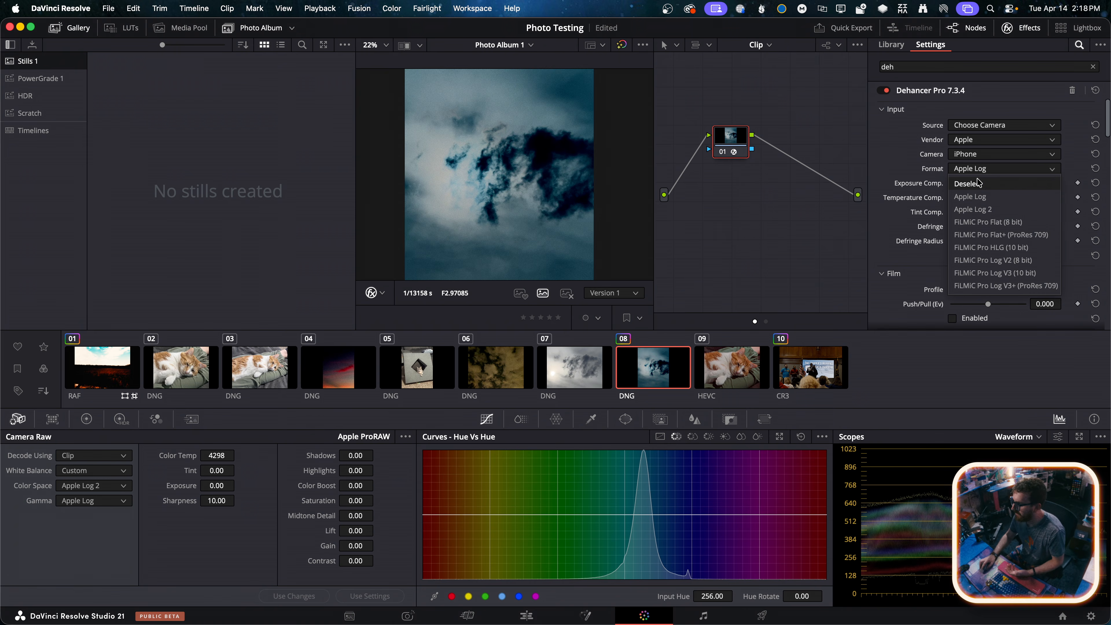
left_click(974, 210)
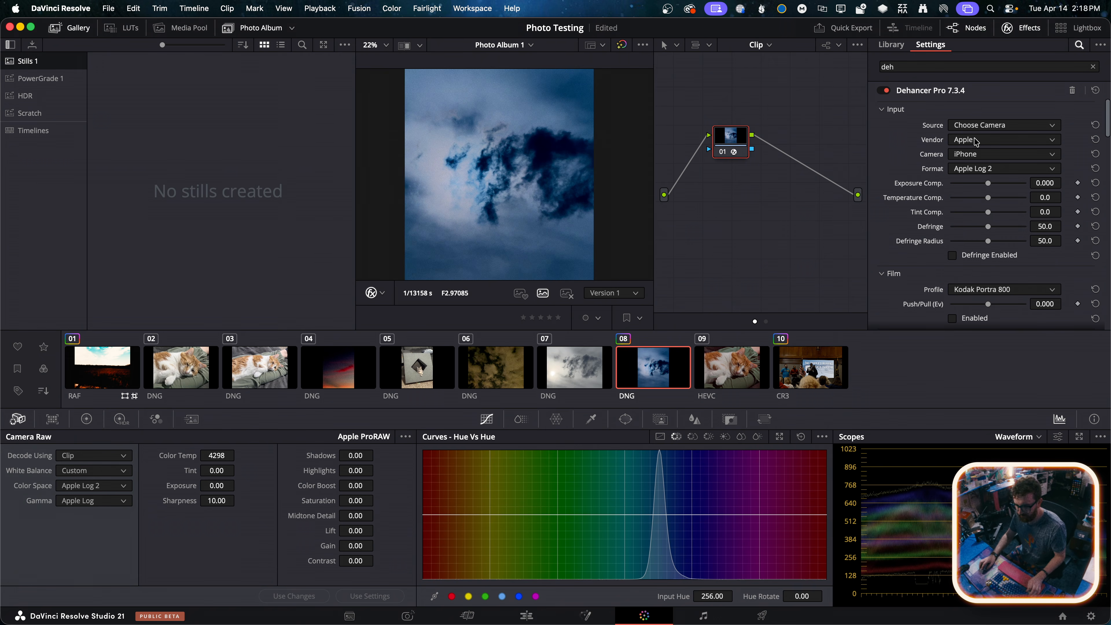
Undo the changes on photo 08 back to its ungraded state and apply the grade from photo 10 again
key("super+z")
key("super+z")
key("super+z")
key("super+z")
key("super+z")
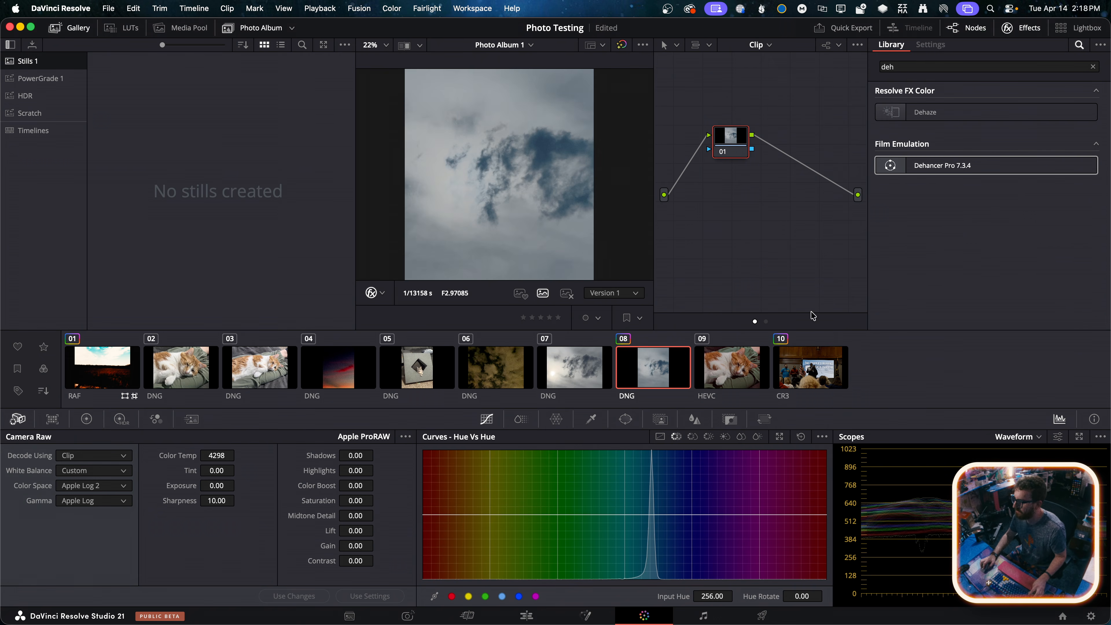
right_click(807, 351)
left_click(844, 457)
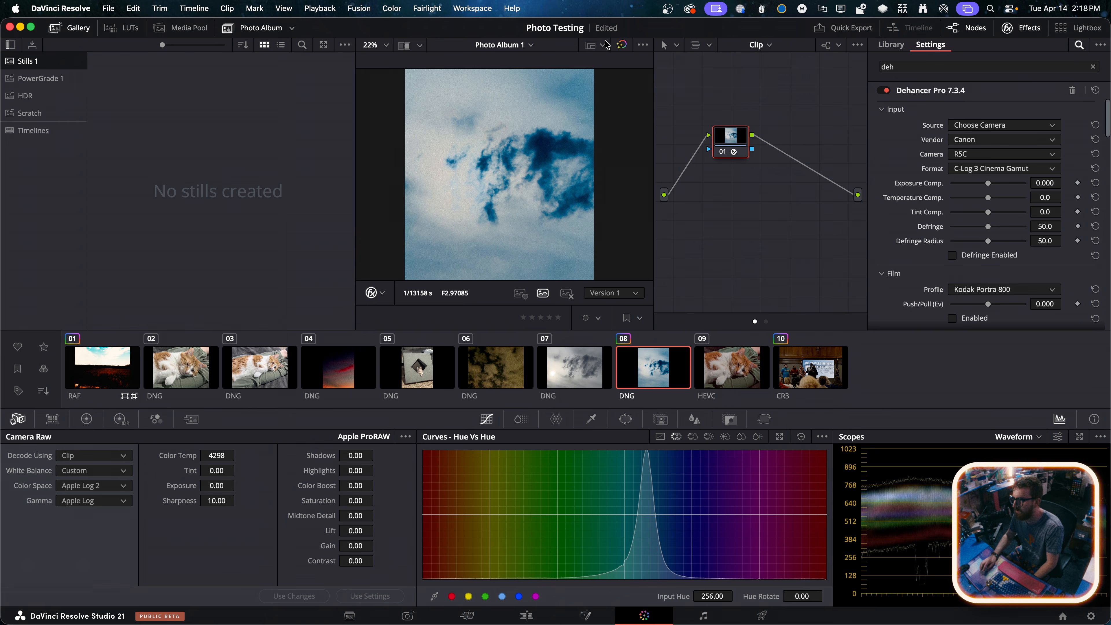
Review the viewer's Photo Preview Resolution, version and effects bypass options without changing them
left_click(605, 44)
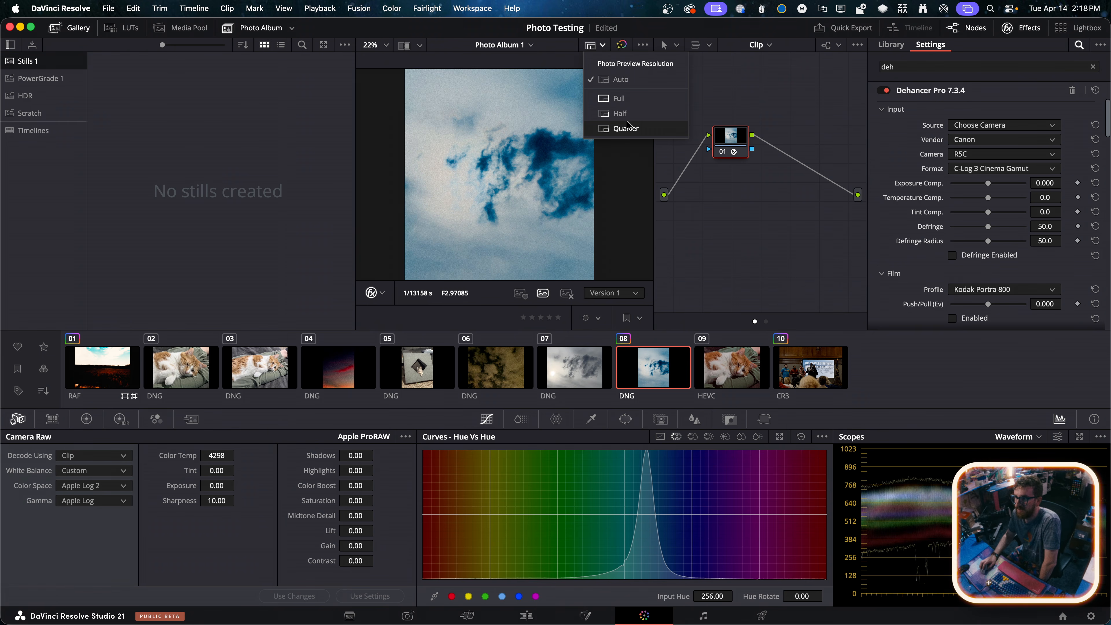
left_click(689, 262)
left_click(637, 300)
left_click(630, 292)
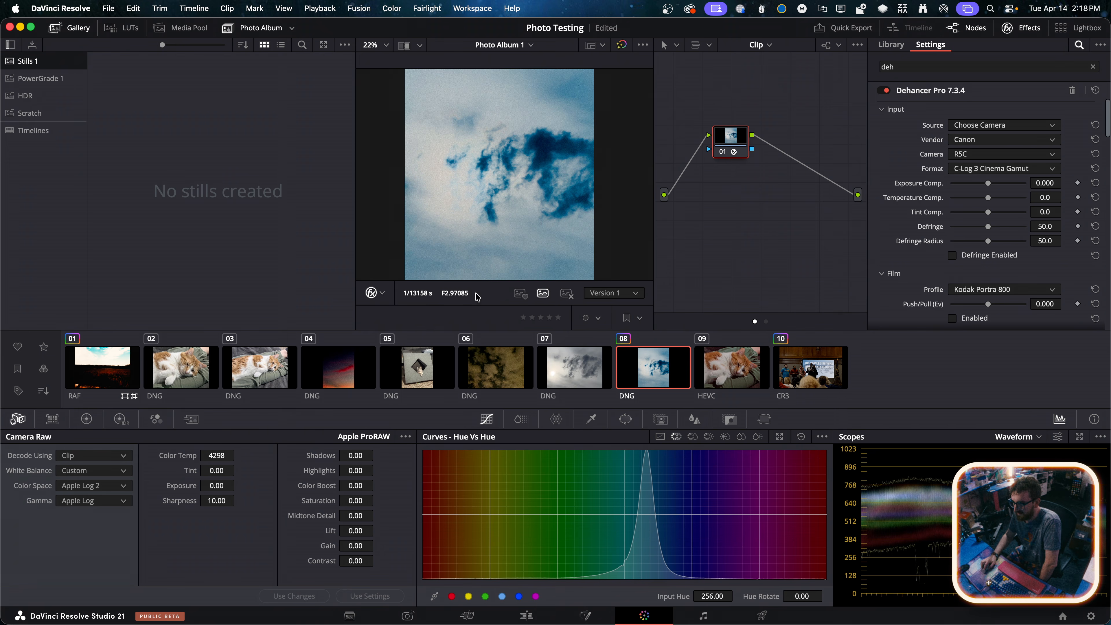
left_click(382, 292)
left_click(418, 294)
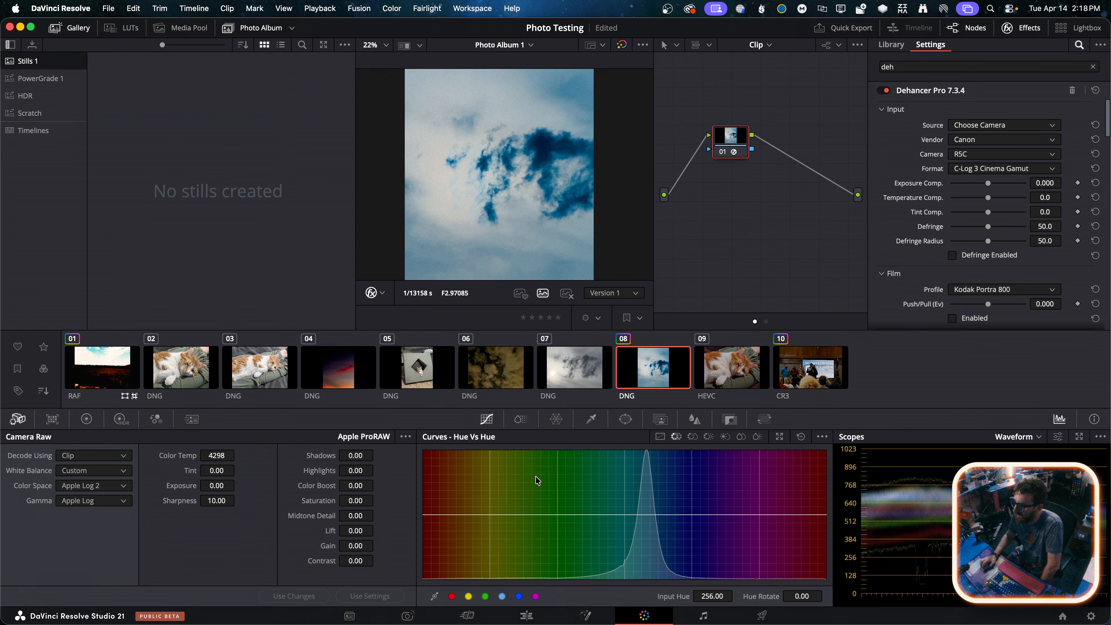
Switch to the Photo page and view IMG_7887.dng, returning to the graded IMG_7886.dng
left_click(407, 615)
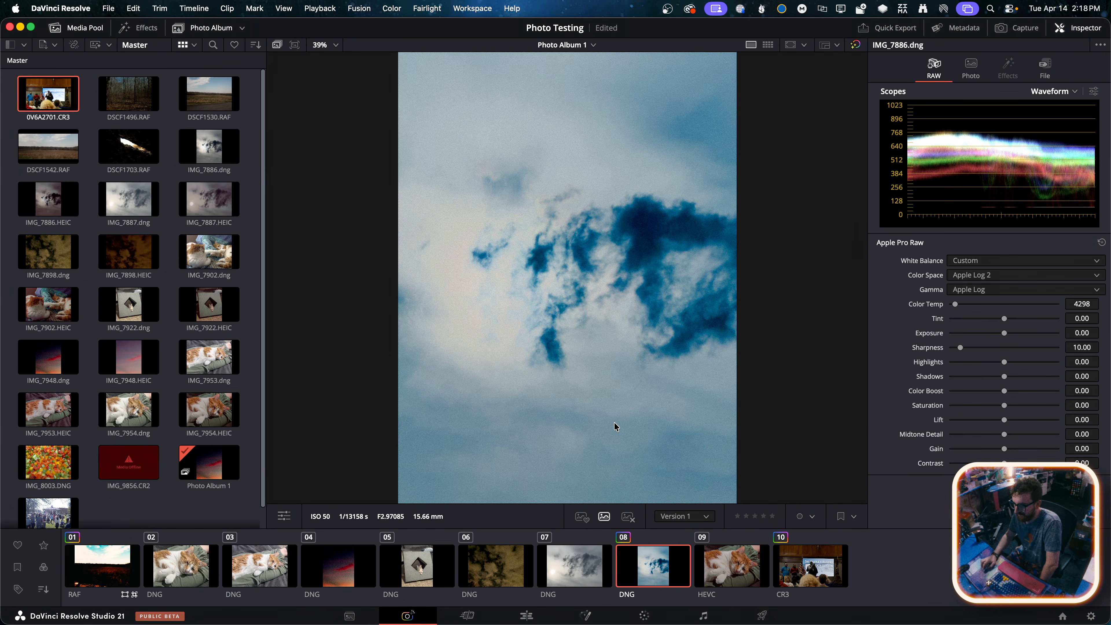
left_click(567, 554)
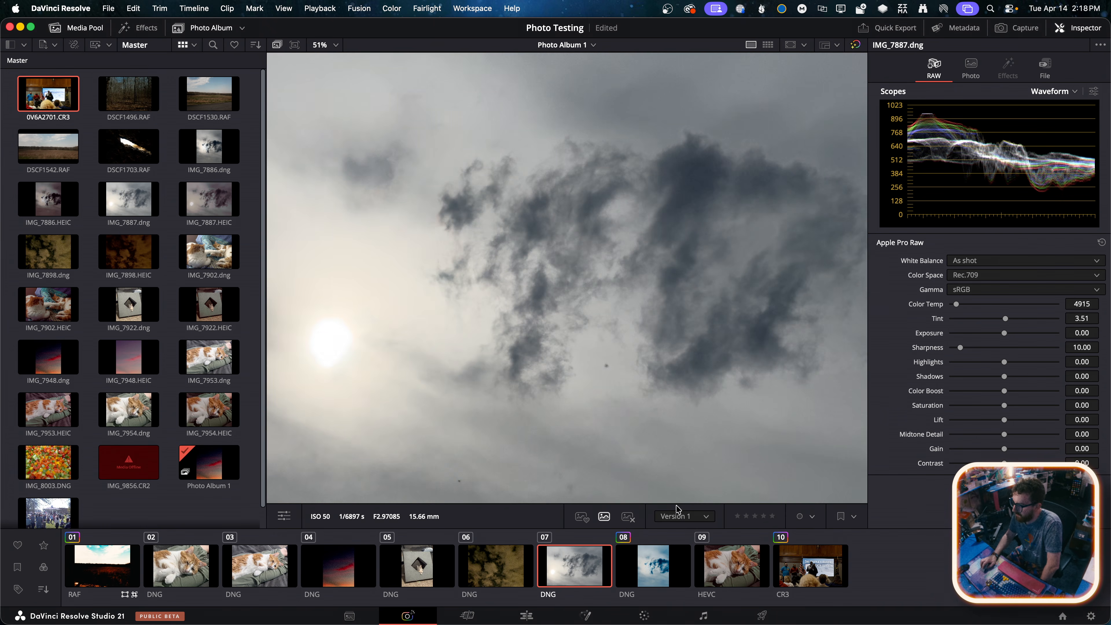
left_click(719, 562)
left_click(684, 562)
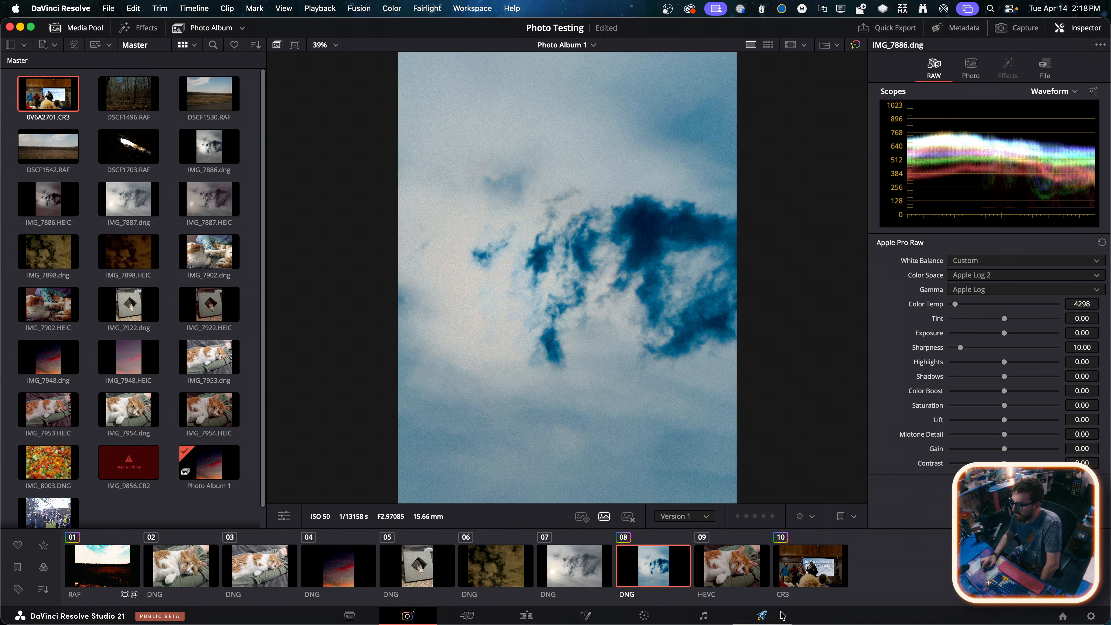
Open the Deliver page and configure the export for Selected Photos, keeping the JPEG format and Original size
left_click(763, 617)
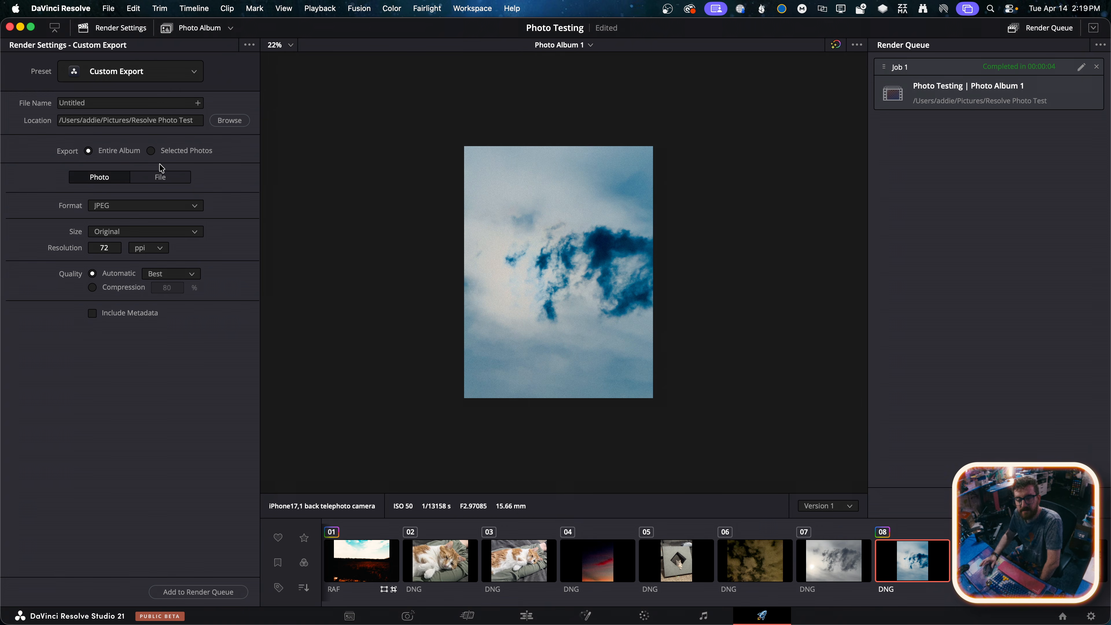
left_click(154, 206)
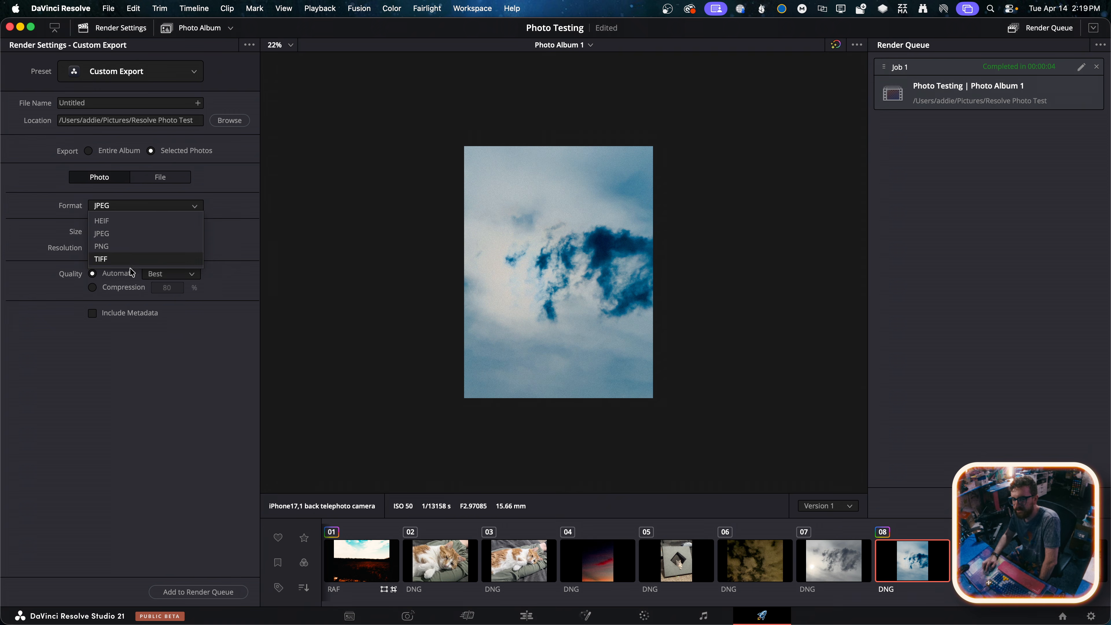
left_click(144, 209)
left_click(136, 233)
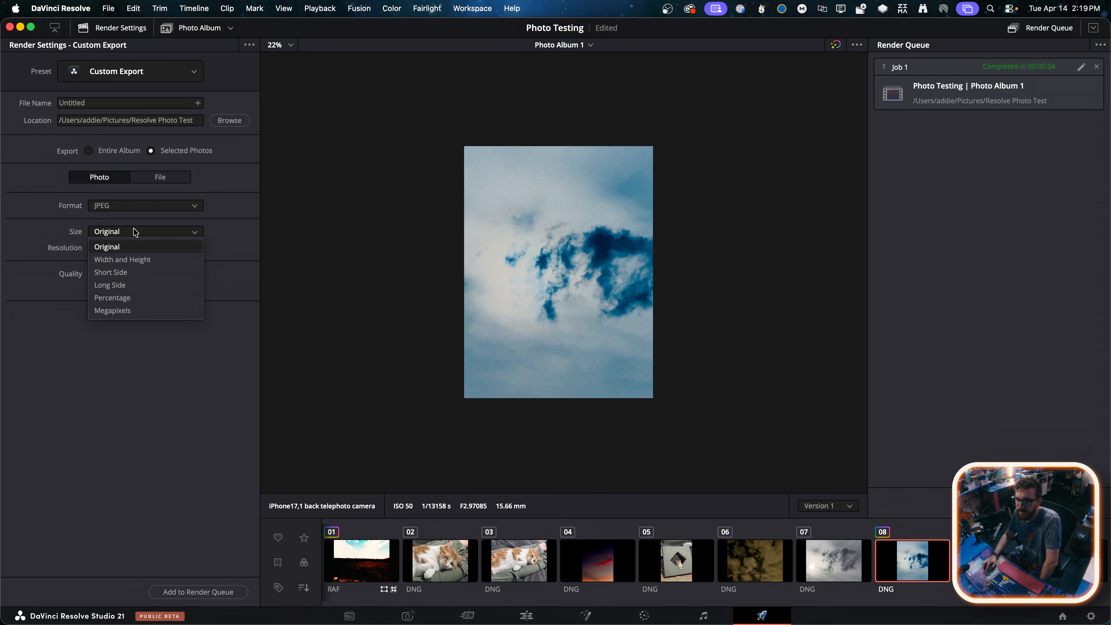
left_click(109, 248)
Set the export resolution to 300 ppi and include metadata, keeping the size at Original
left_click(140, 248)
left_click(109, 247)
type("300")
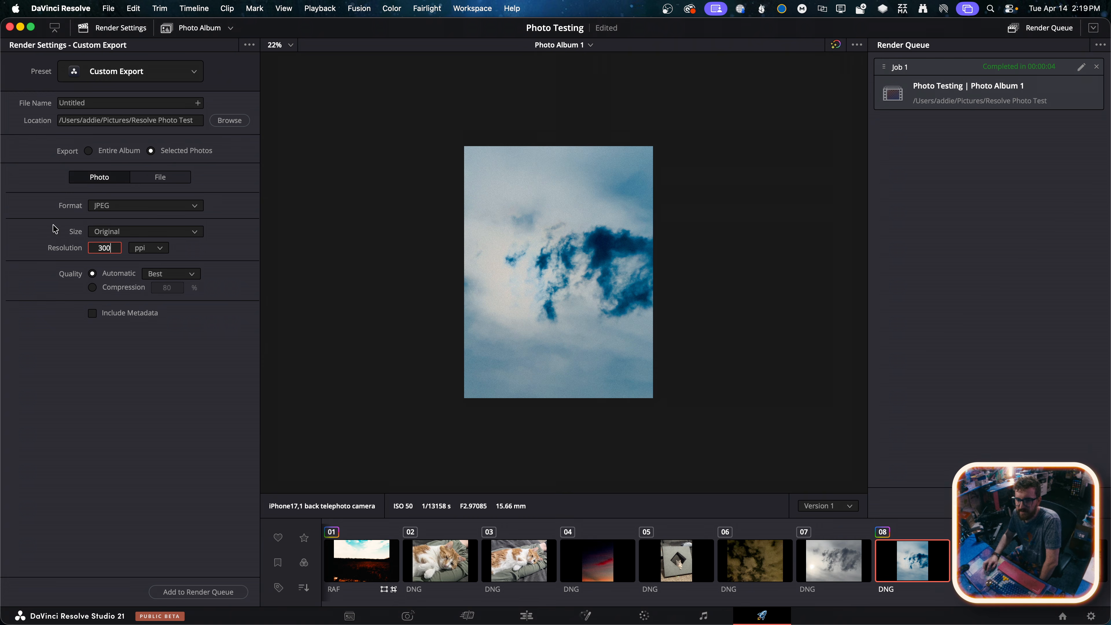
left_click(180, 259)
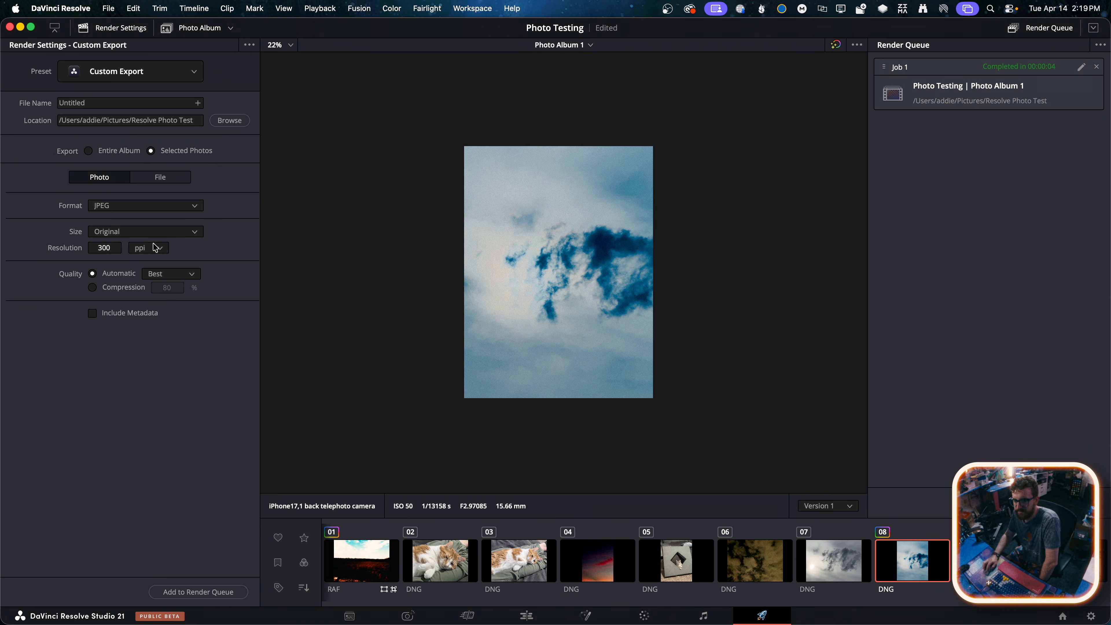
left_click(117, 233)
left_click(127, 236)
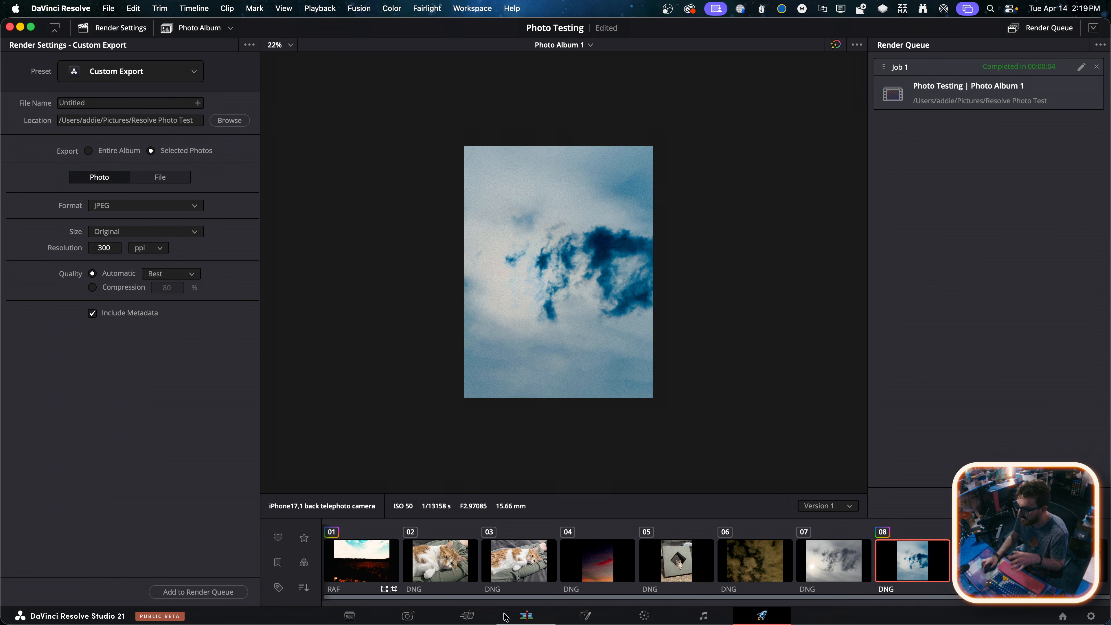
Return to the Photo page, select IMG_9856.CR2 and set its RAW Gamma to Canon Log
left_click(408, 616)
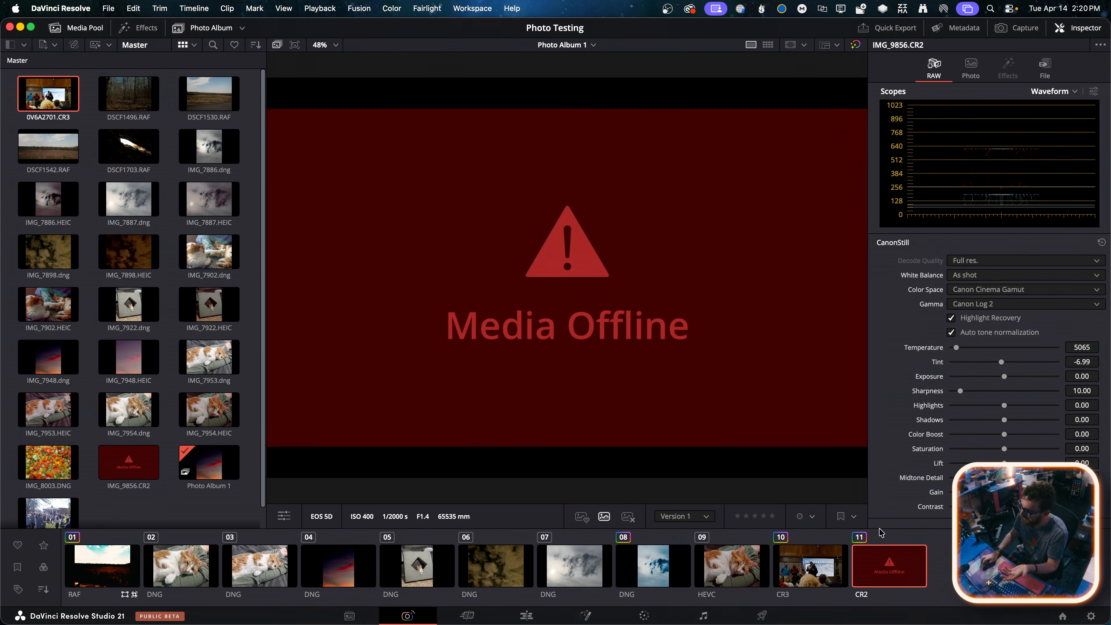
left_click(982, 291)
left_click(982, 293)
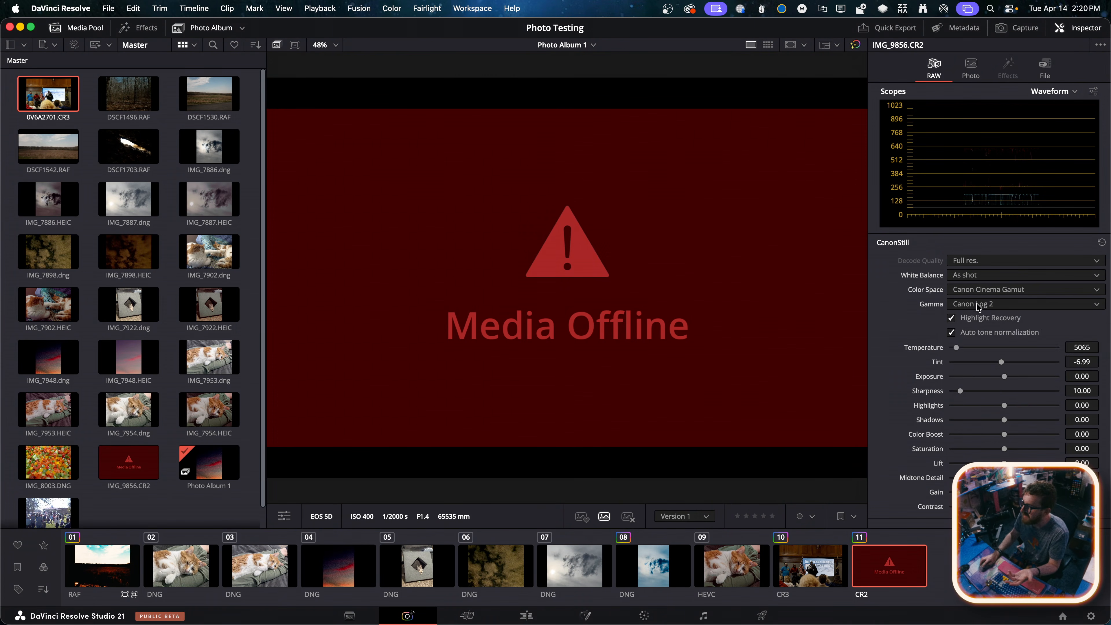
left_click(980, 304)
left_click(980, 332)
Review the RAW Color Space and Gamma options of IMG_9856.CR2, keeping Canon Cinema Gamut as the color space
left_click(987, 291)
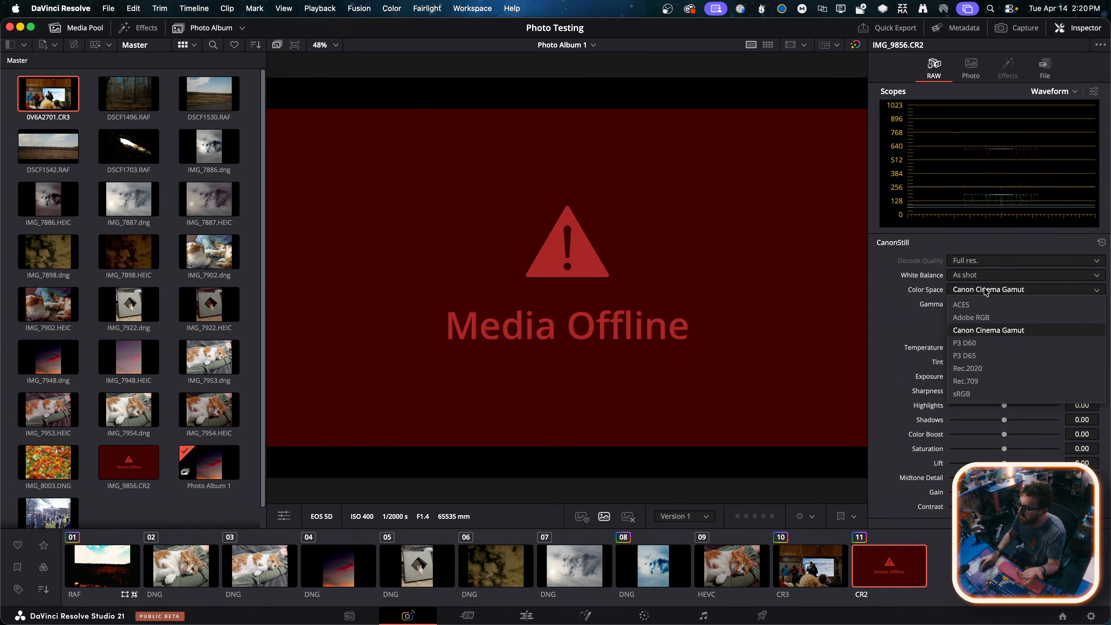
left_click(951, 278)
left_click(977, 303)
left_click(979, 294)
left_click(988, 289)
left_click(988, 330)
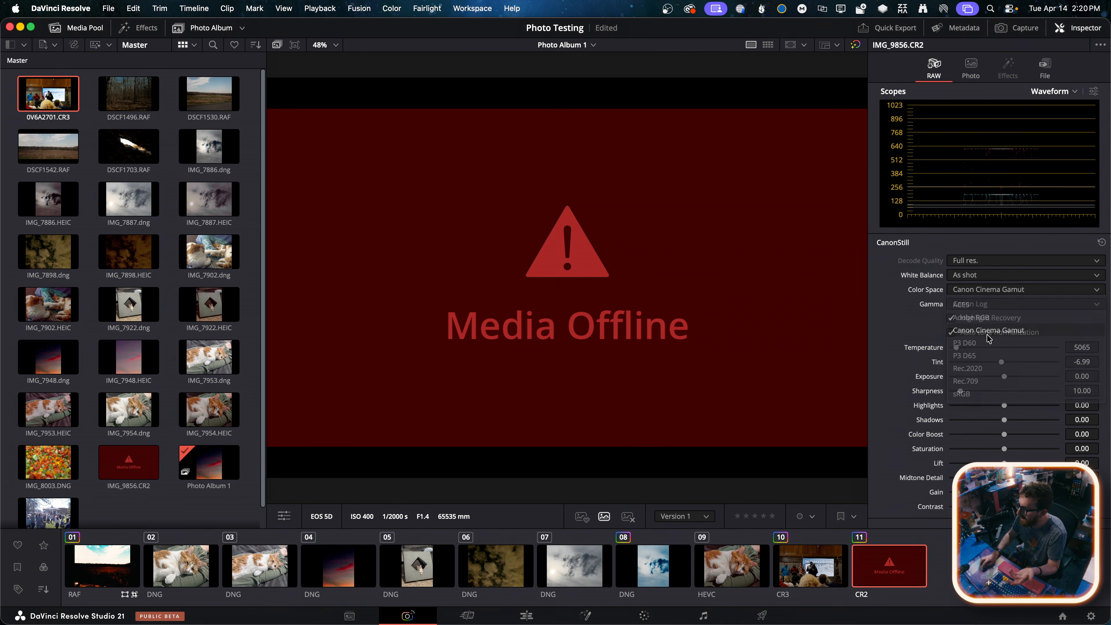
Set the RAW Gamma of IMG_9856.CR2 to Canon Log 3
left_click(985, 304)
left_click(987, 358)
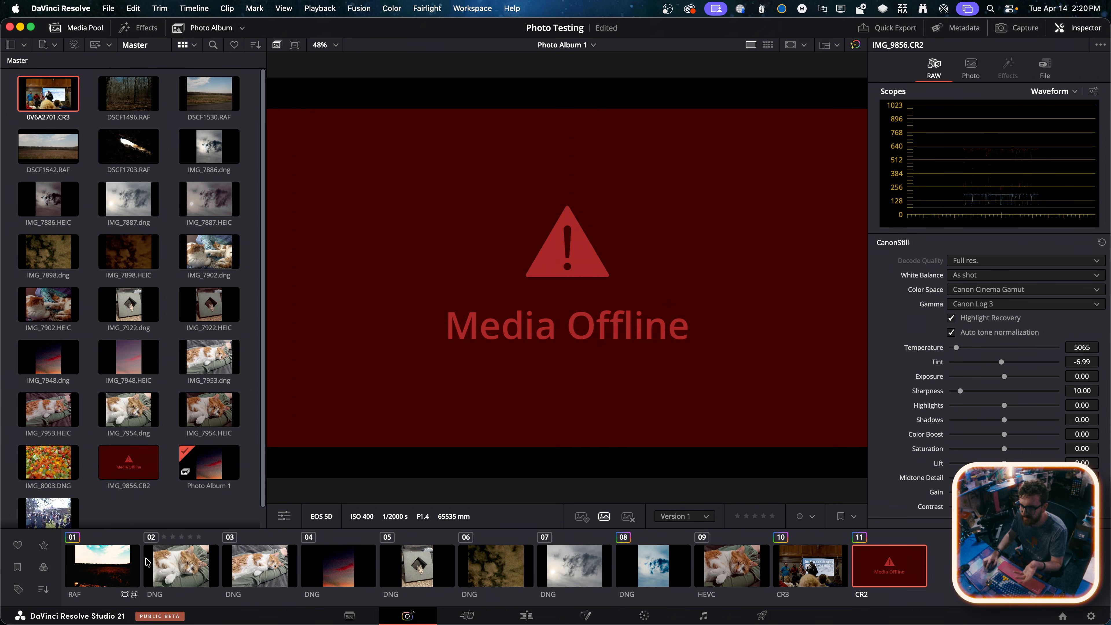
Select DSCF1542.RAF, switch to Finder to browse the Pictures folder, and return to DaVinci Resolve
left_click(136, 563)
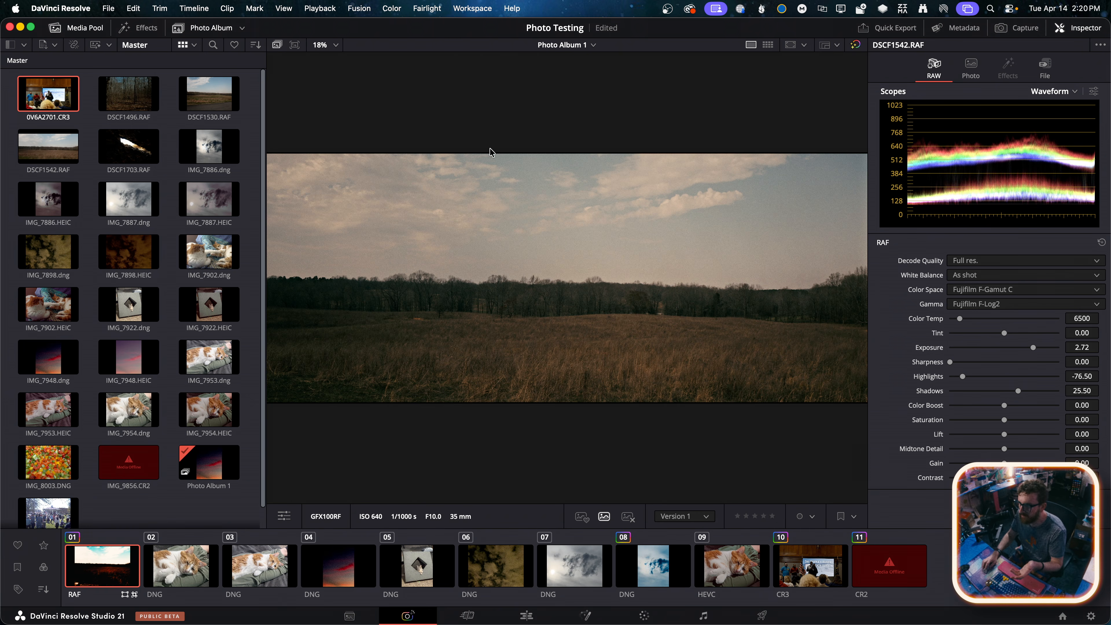
mouse_move(70, 619)
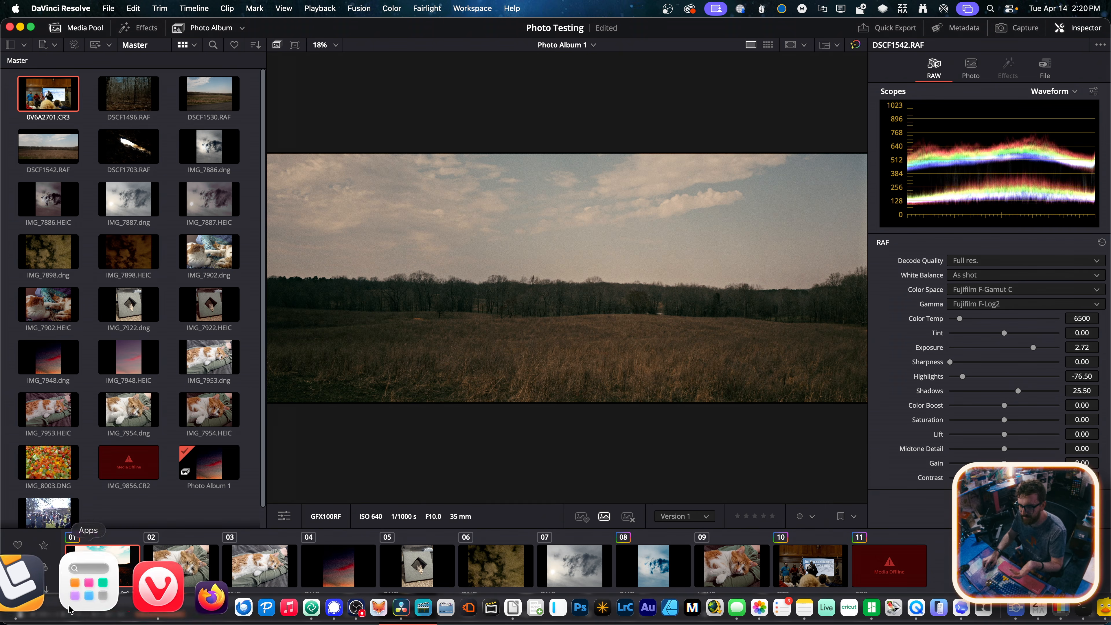
left_click(20, 584)
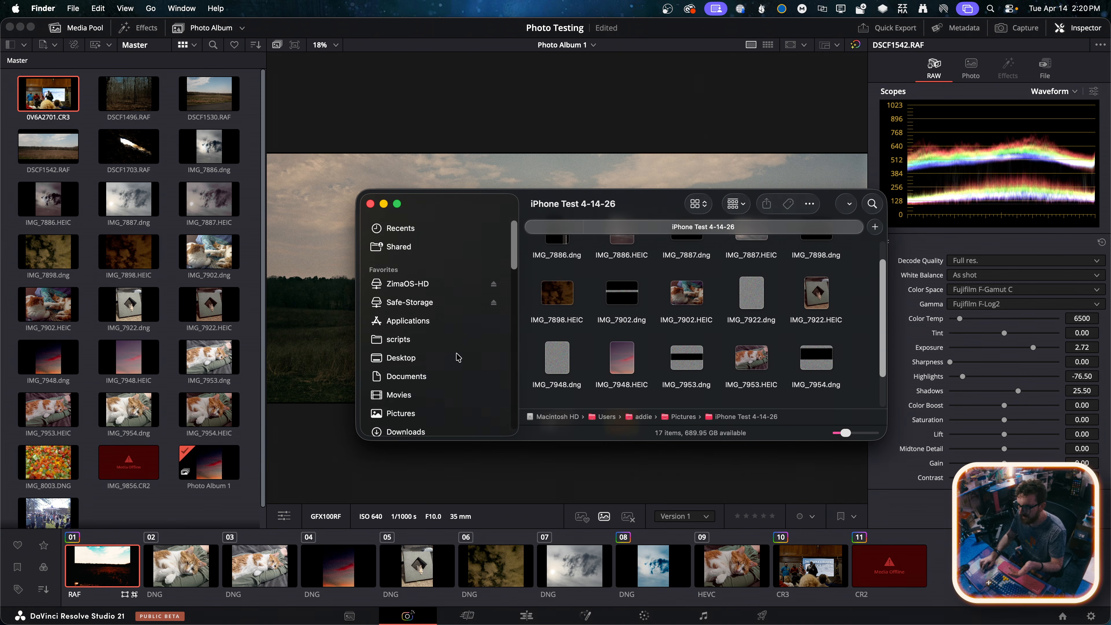
left_click(403, 411)
scroll(632, 366, "down", 3)
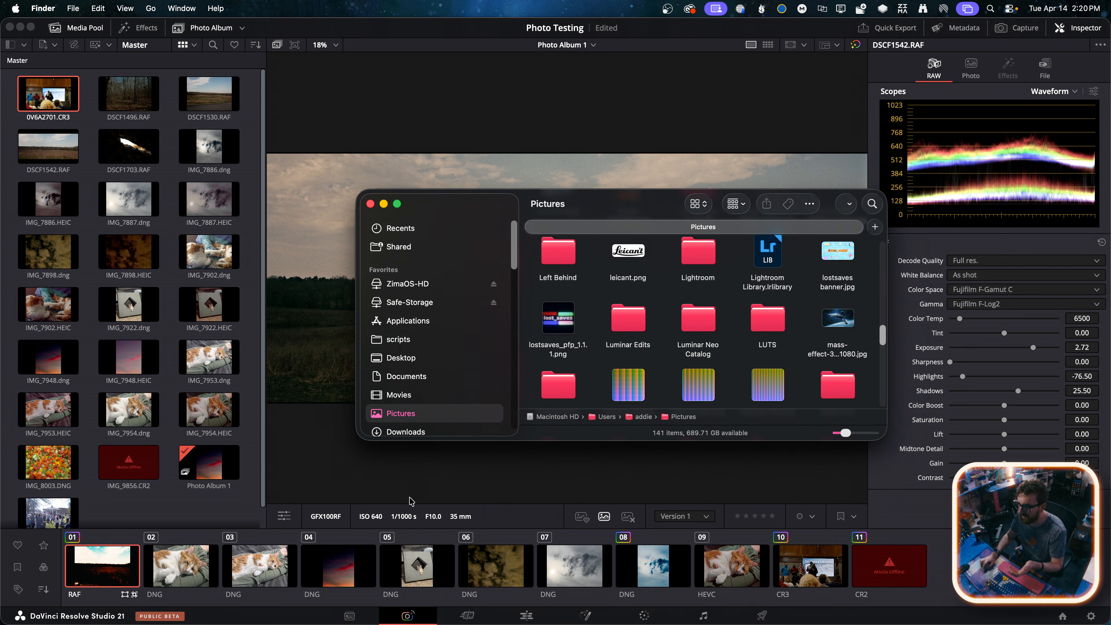
left_click(411, 501)
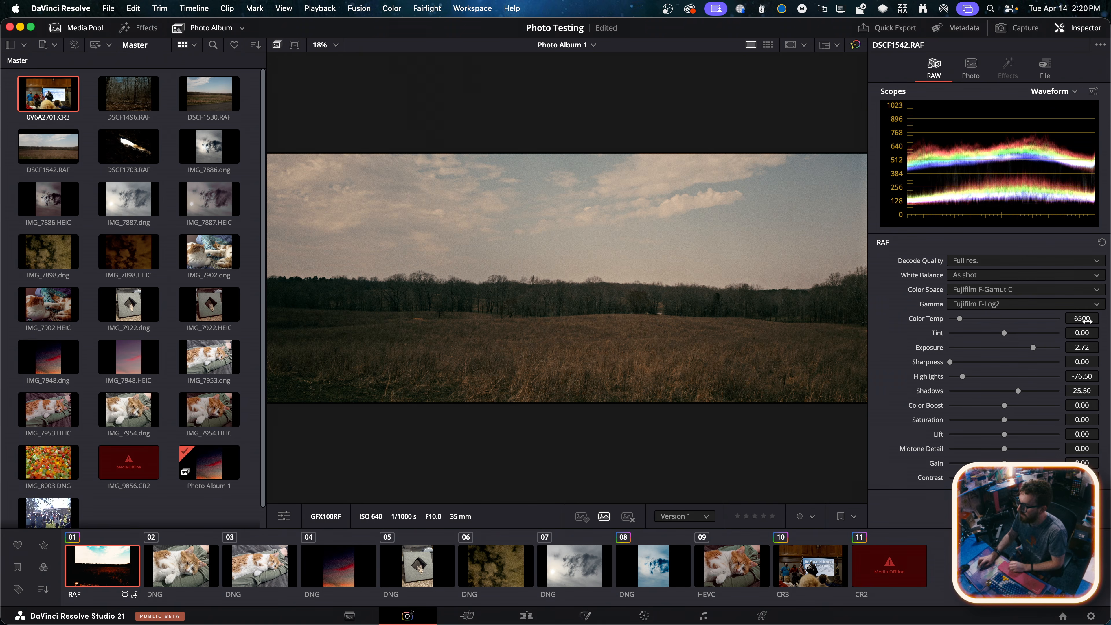
Try a Color Temp of 6260 and the Custom white balance on DSCF1542.RAF, restoring As shot after each
left_click_drag(1082, 318, 1085, 318)
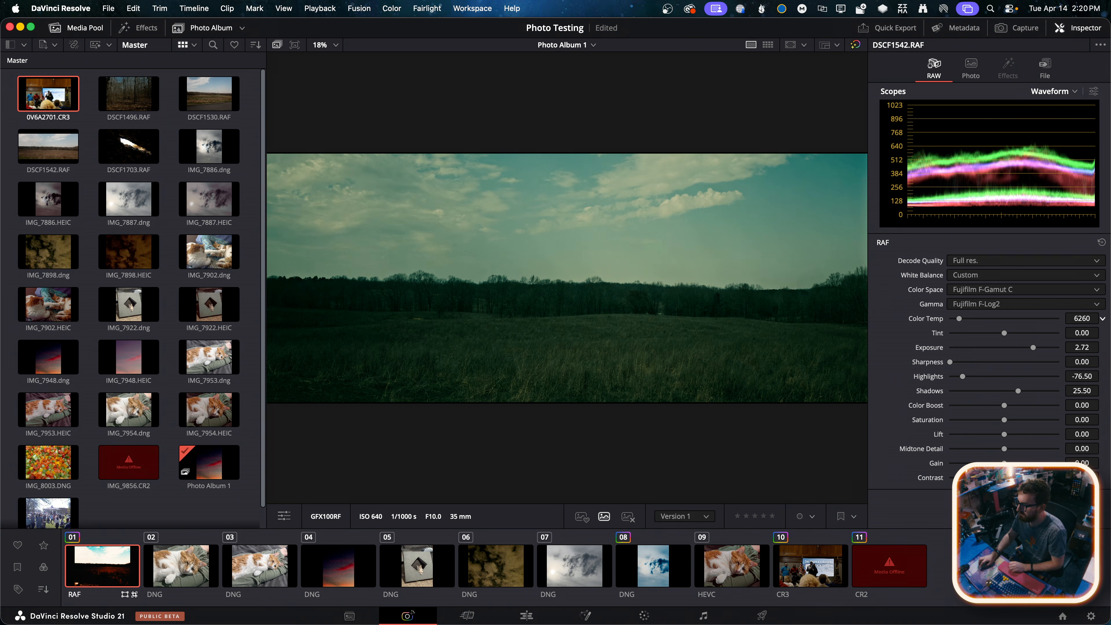
left_click(998, 276)
left_click(983, 286)
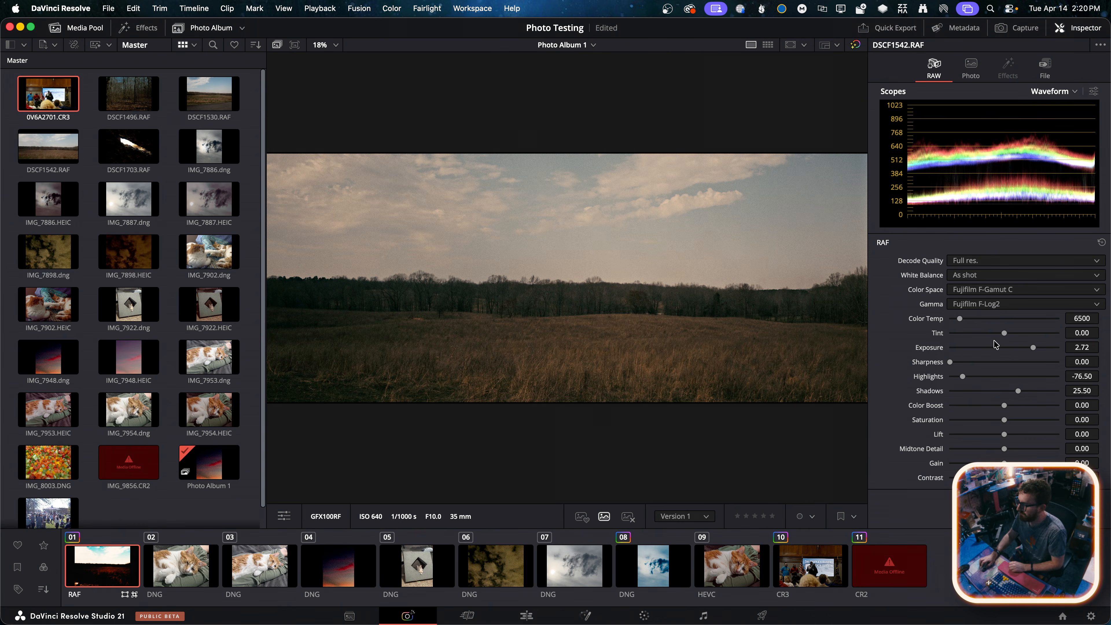
left_click(980, 280)
left_click(985, 379)
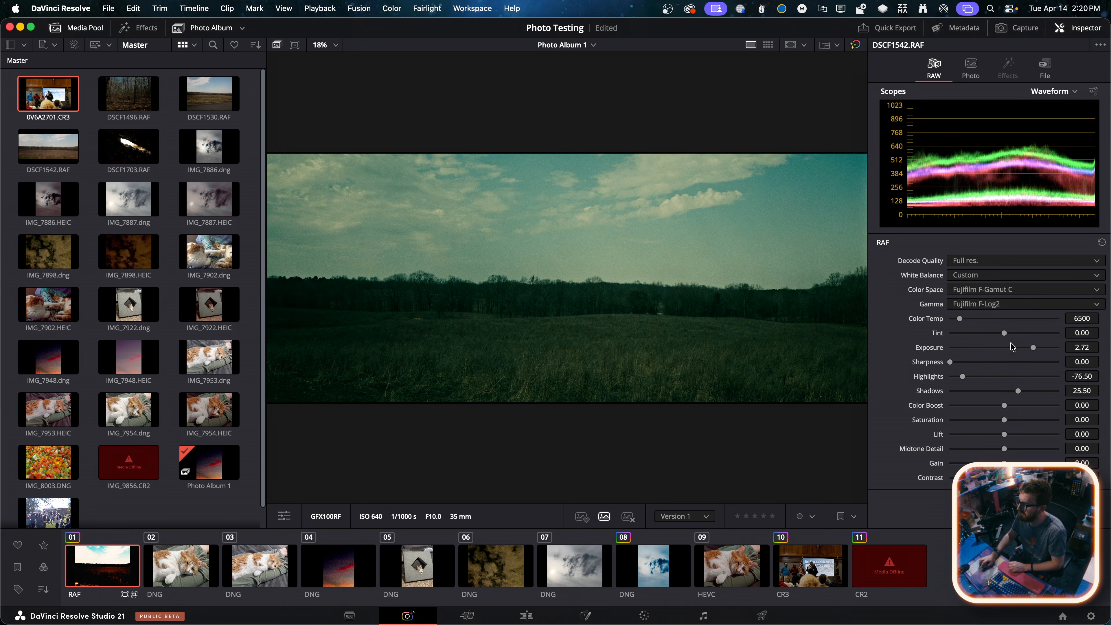
left_click(1017, 276)
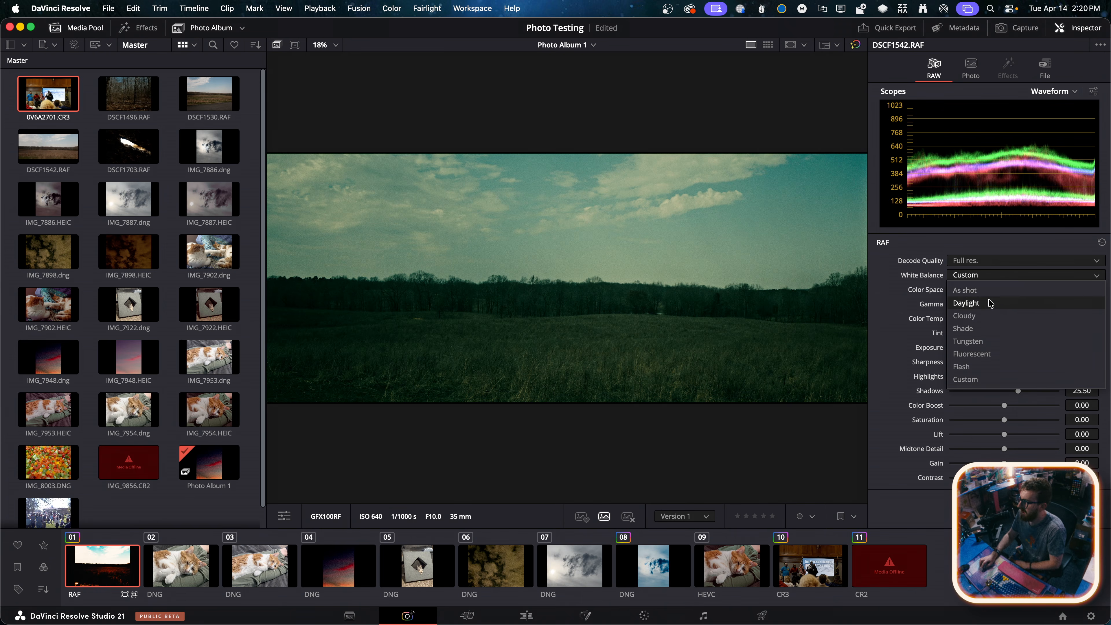
left_click(985, 289)
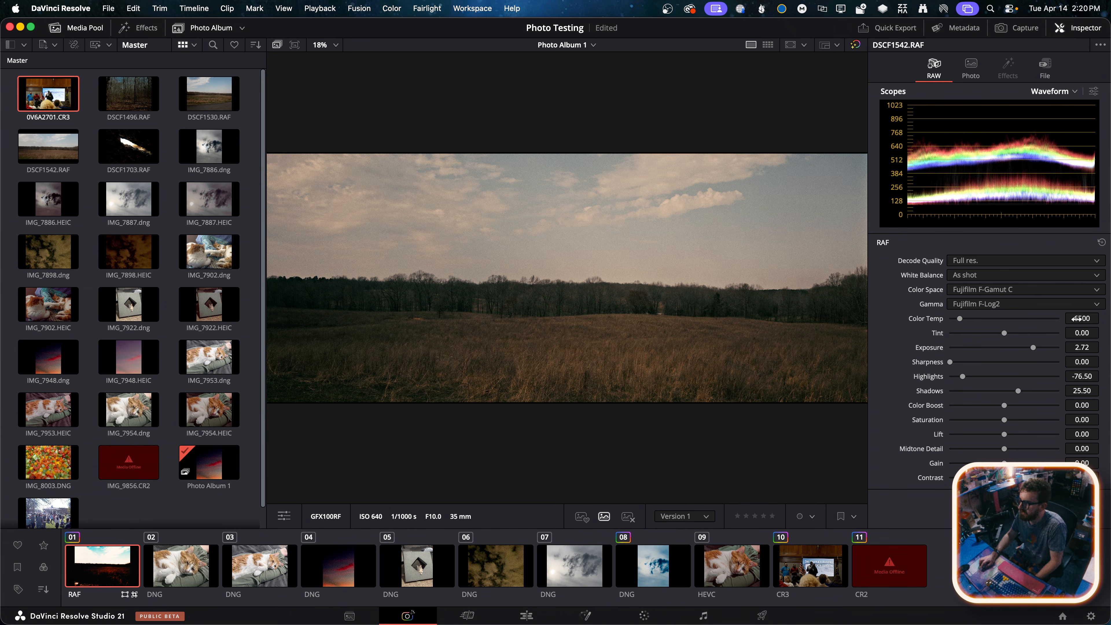
Try a Color Temp of 6851 with a Tint of 57.45 on DSCF1542.RAF, and reset White Balance to As shot
left_click_drag(959, 318, 1024, 334)
left_click_drag(975, 318, 962, 321)
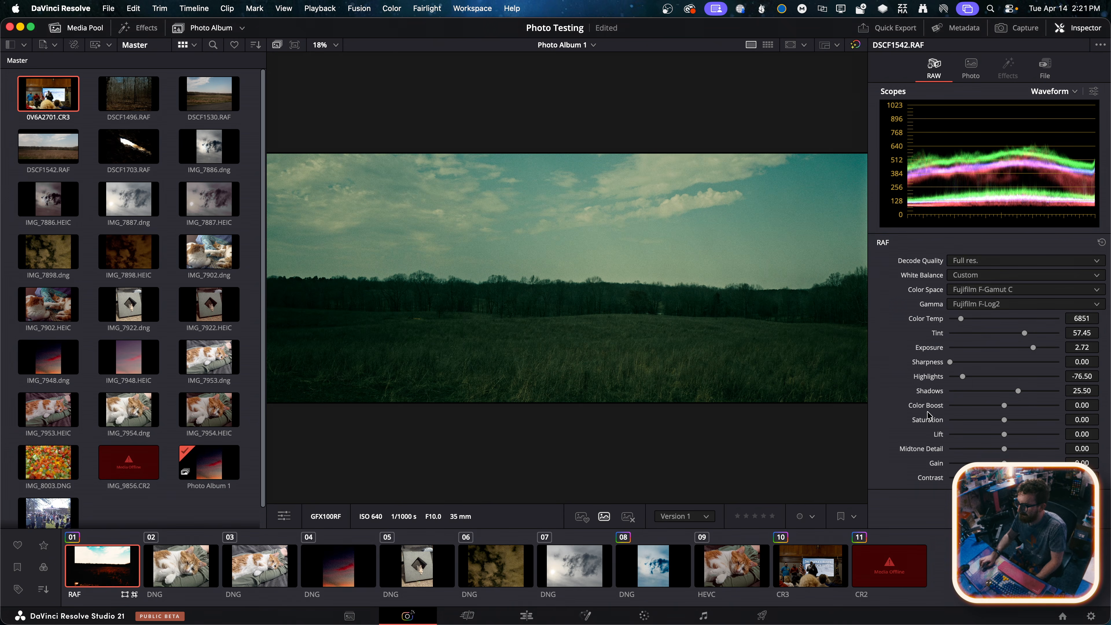
left_click(974, 274)
left_click(979, 291)
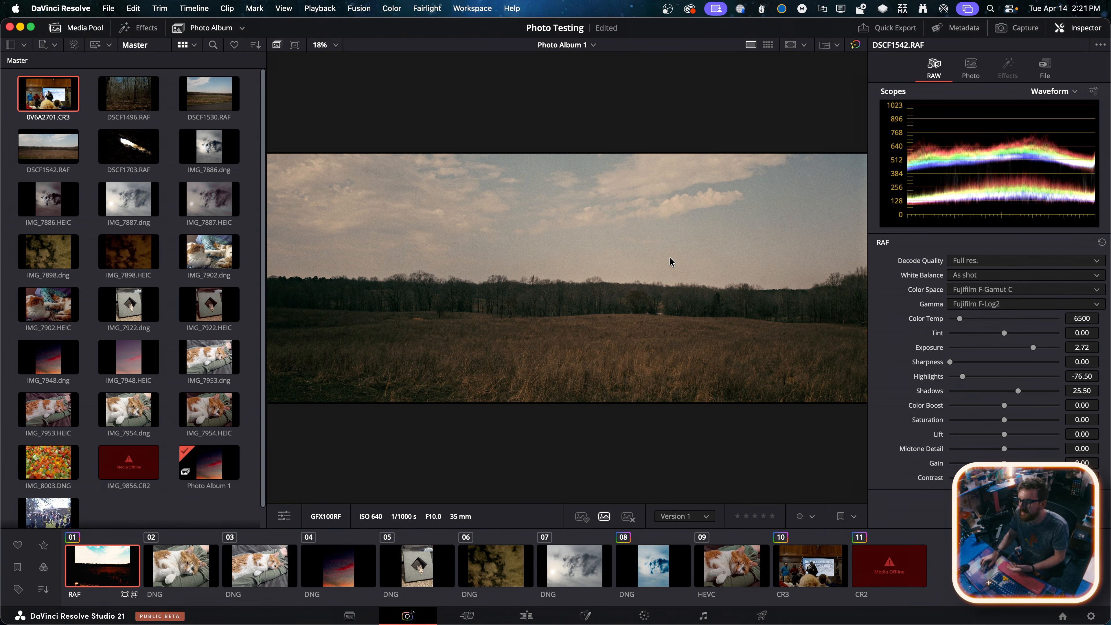
Look at the Edit page, return to the Photo page and open the Deliver page
left_click(523, 610)
left_click(415, 611)
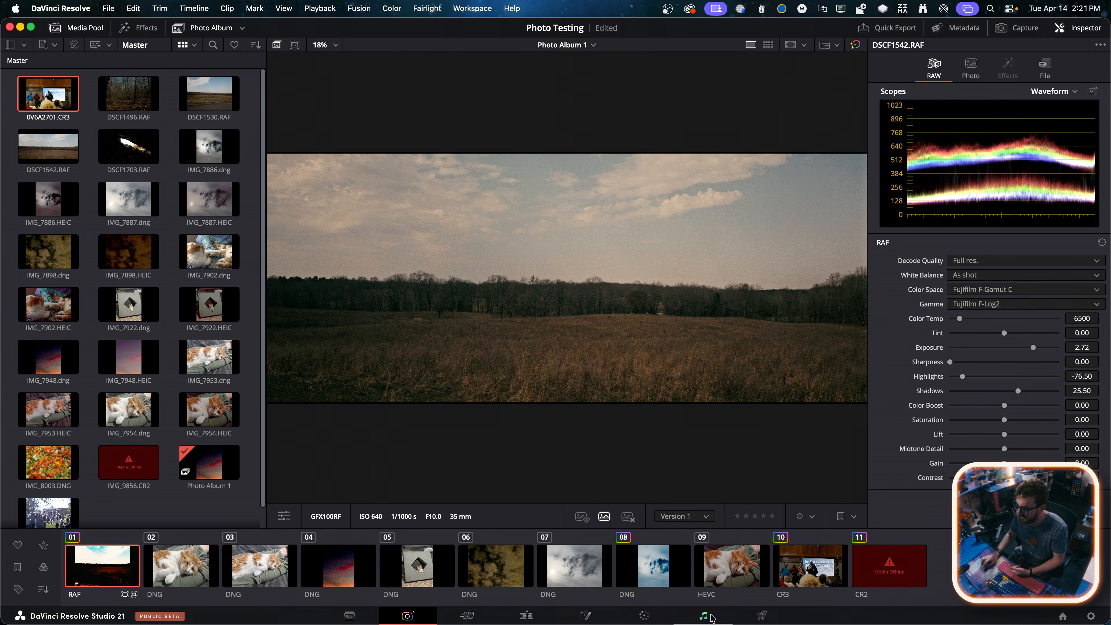
left_click(762, 615)
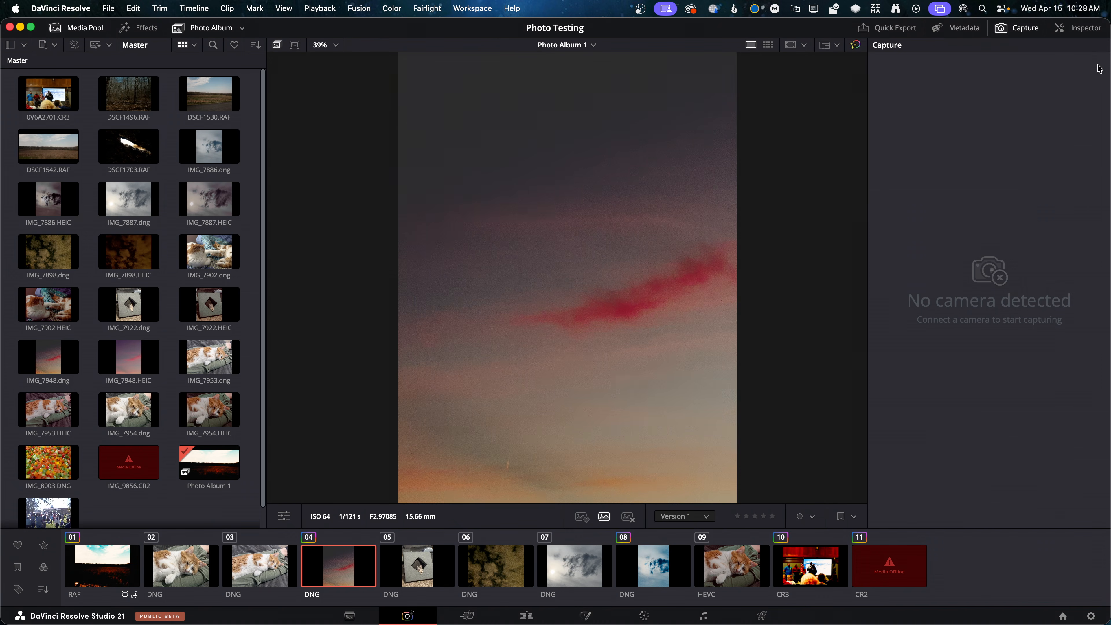
Review the Quick Export options for PNG, cancel the export and check the camera Capture view
left_click(913, 30)
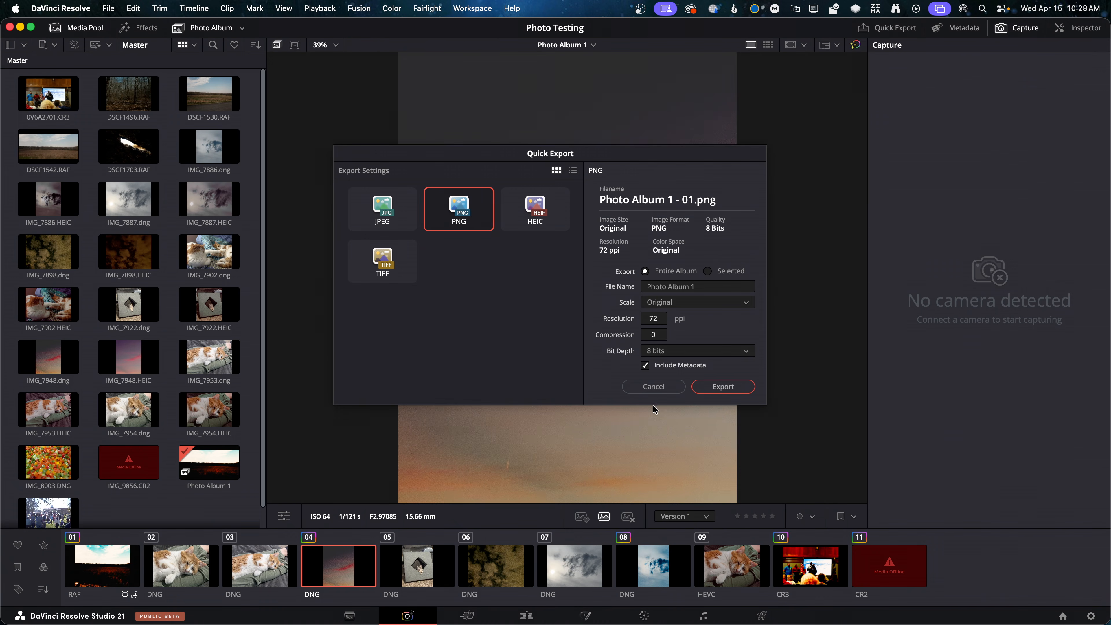
left_click(654, 386)
left_click(1026, 28)
left_click(1025, 28)
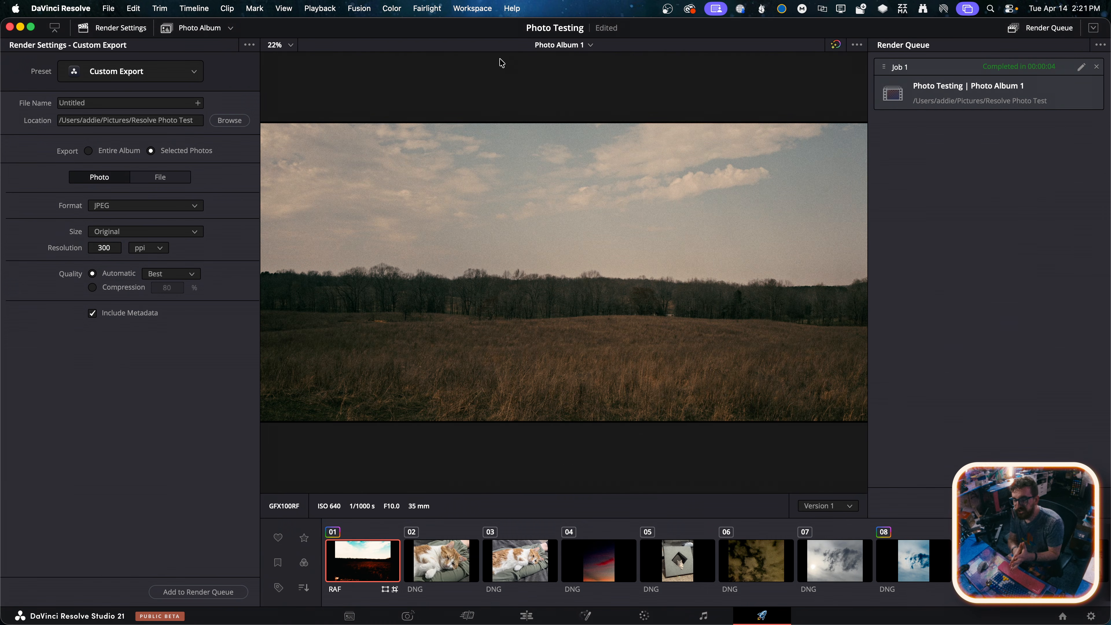
On the Photo page, set the RAW Color Space of IMG_7948.dng to Apple Log 2 and its Gamma to Apple Log
left_click(526, 615)
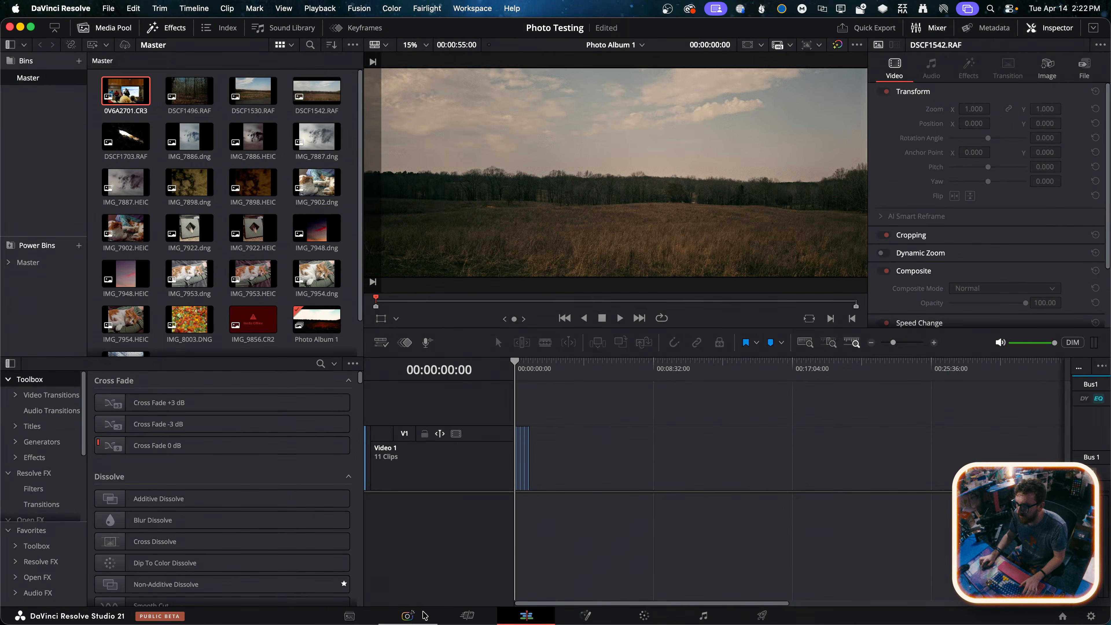
left_click(423, 615)
left_click(335, 568)
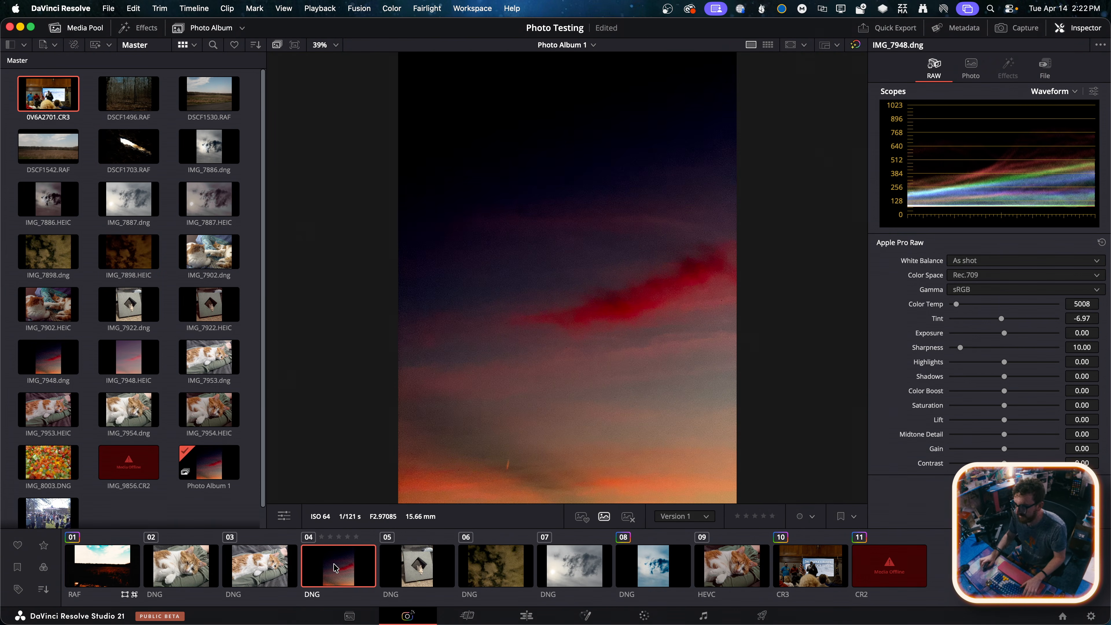
left_click(1001, 279)
left_click(978, 304)
left_click(982, 290)
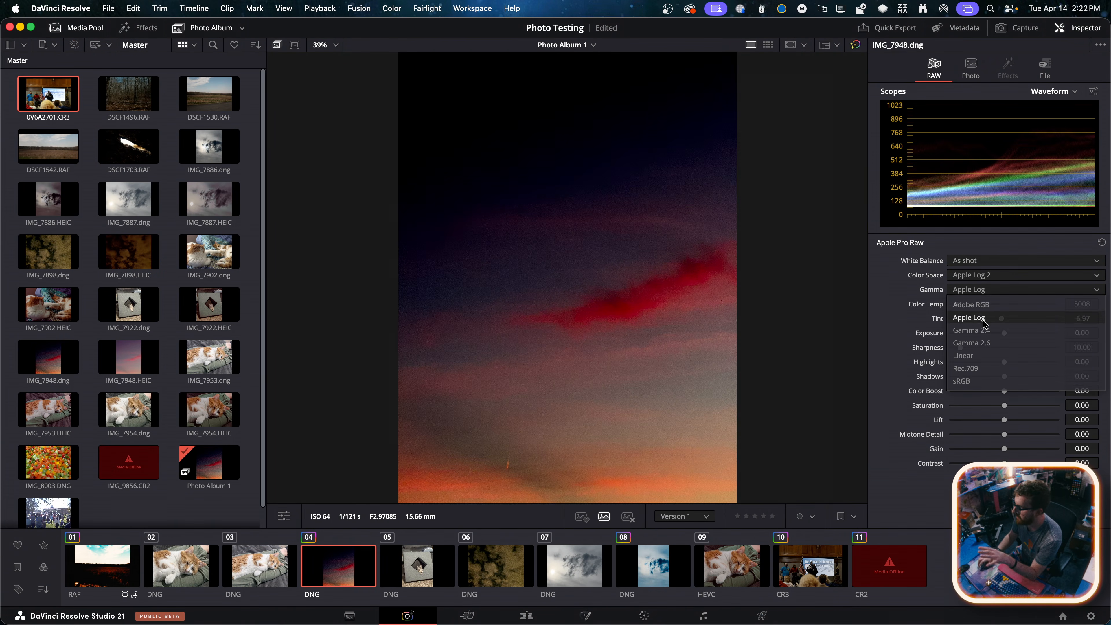
left_click(986, 317)
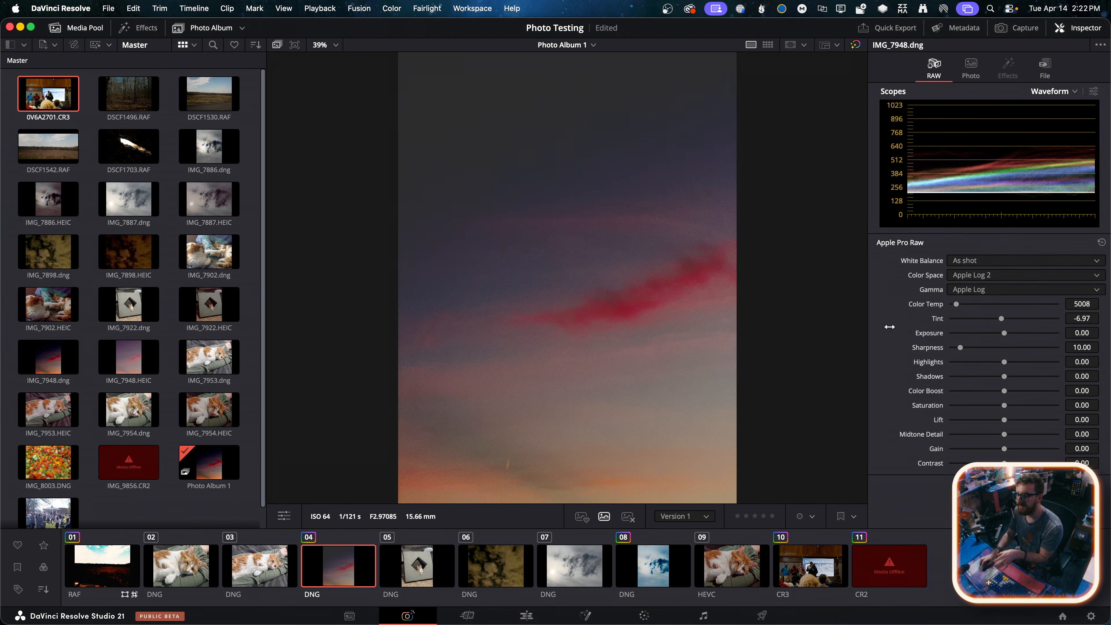
On the Color page, apply the grade of photo 10 (CR3) to IMG_7948.dng
left_click(657, 615)
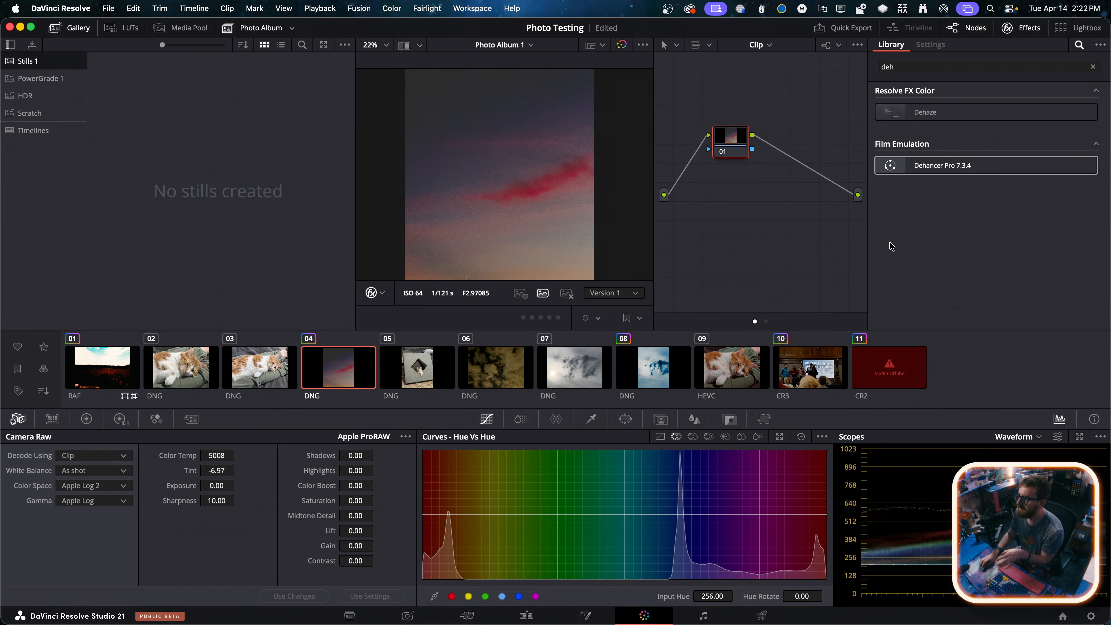
right_click(817, 357)
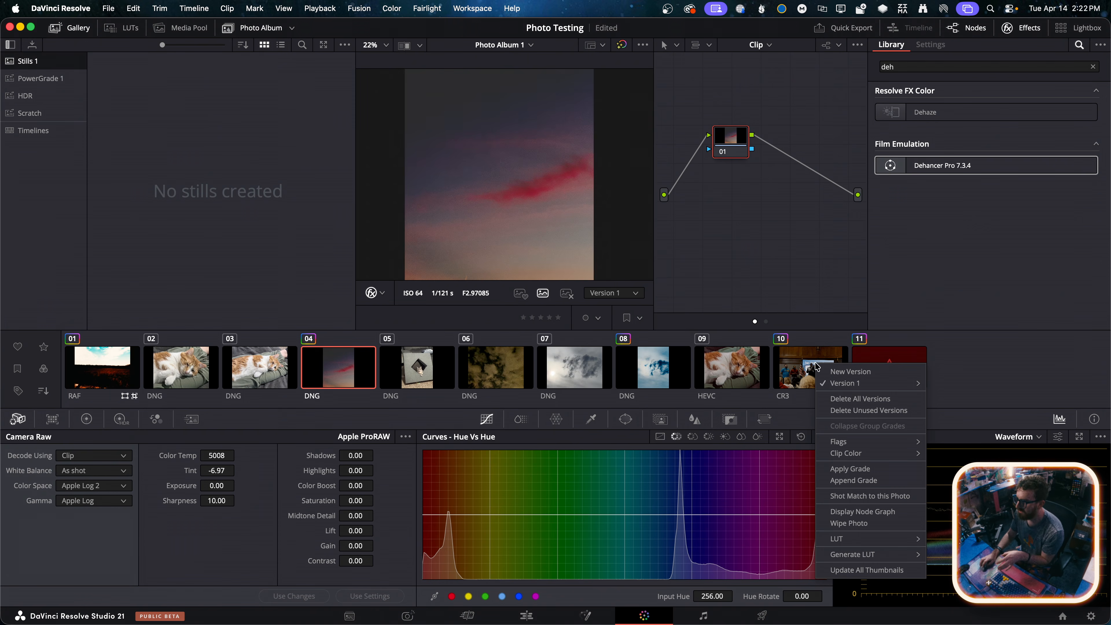
left_click(851, 468)
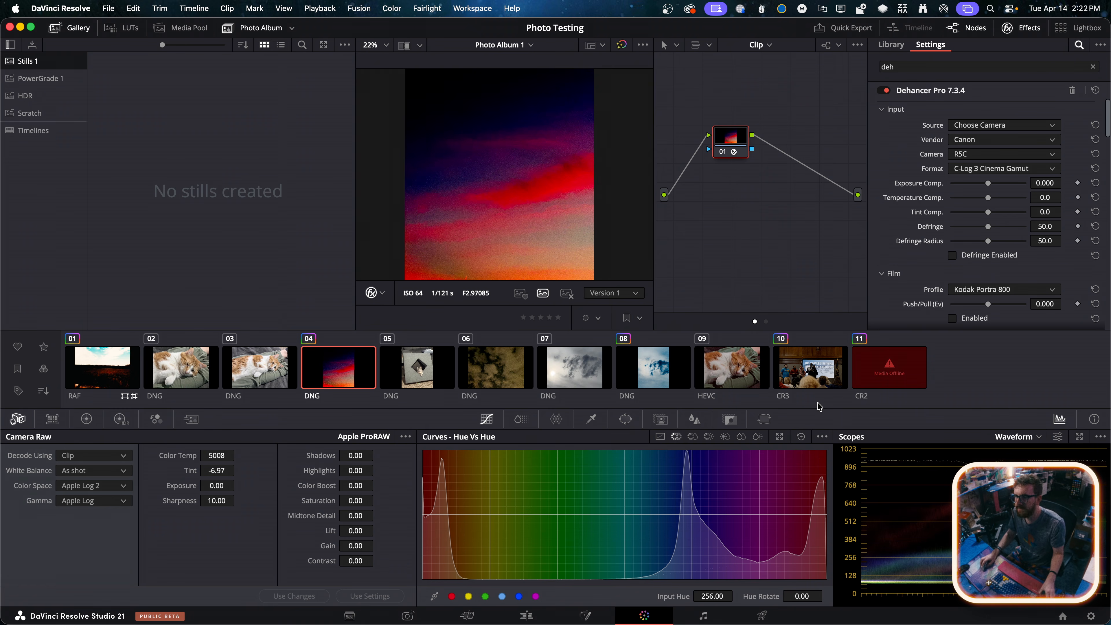
Set the Dehancer Pro input to Apple, iPhone, Apple Log 2, then remove the Dehancer Pro effect from the node
left_click(972, 139)
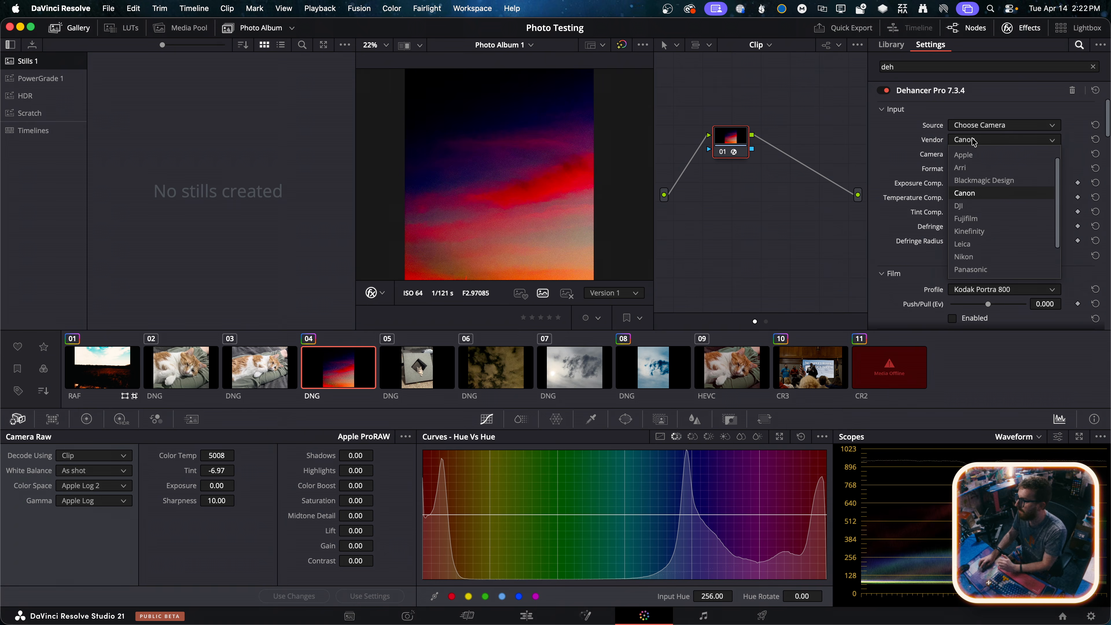
left_click(972, 155)
left_click(972, 156)
left_click(942, 167)
left_click(970, 171)
left_click(975, 208)
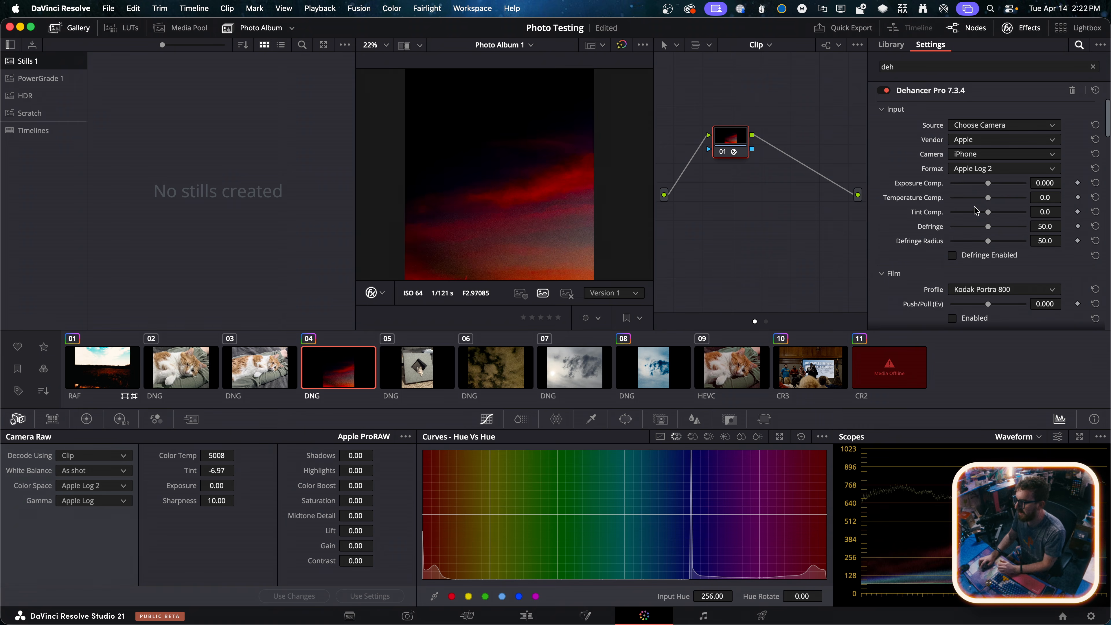
left_click(1072, 91)
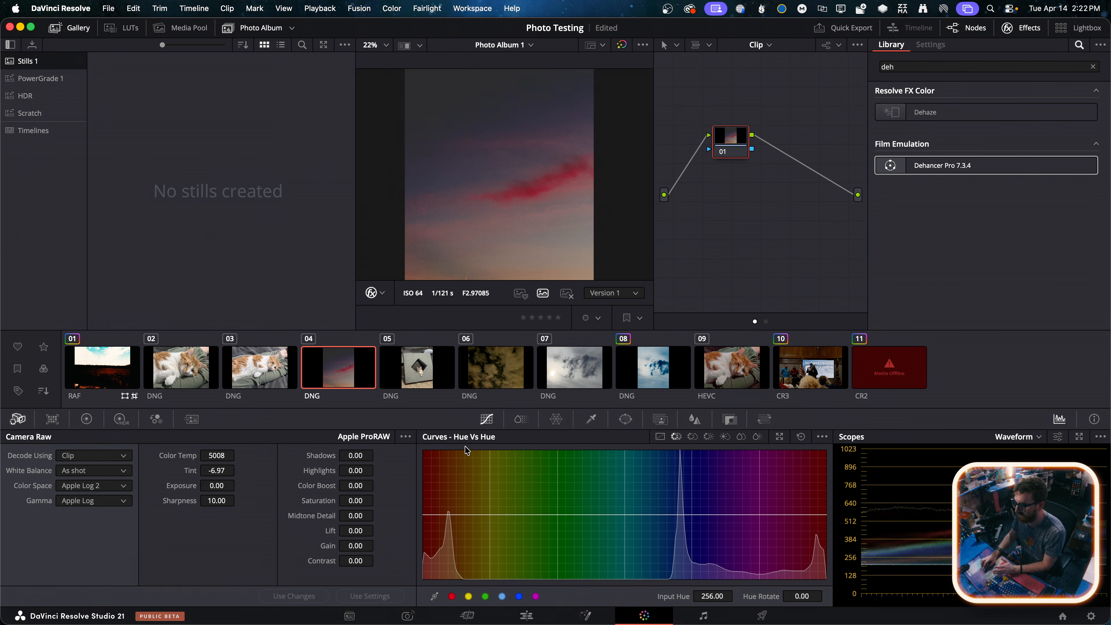
Check the photo on the Edit page, warm its camera raw color temperature on the Color page, and show the Primaries color bars
left_click(527, 616)
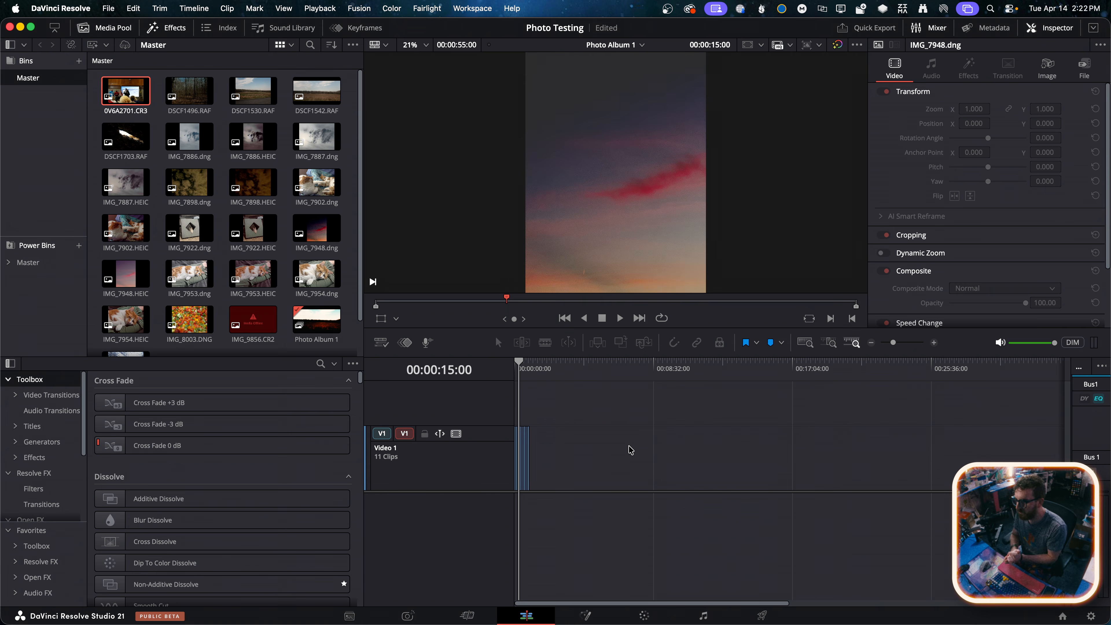
left_click(644, 615)
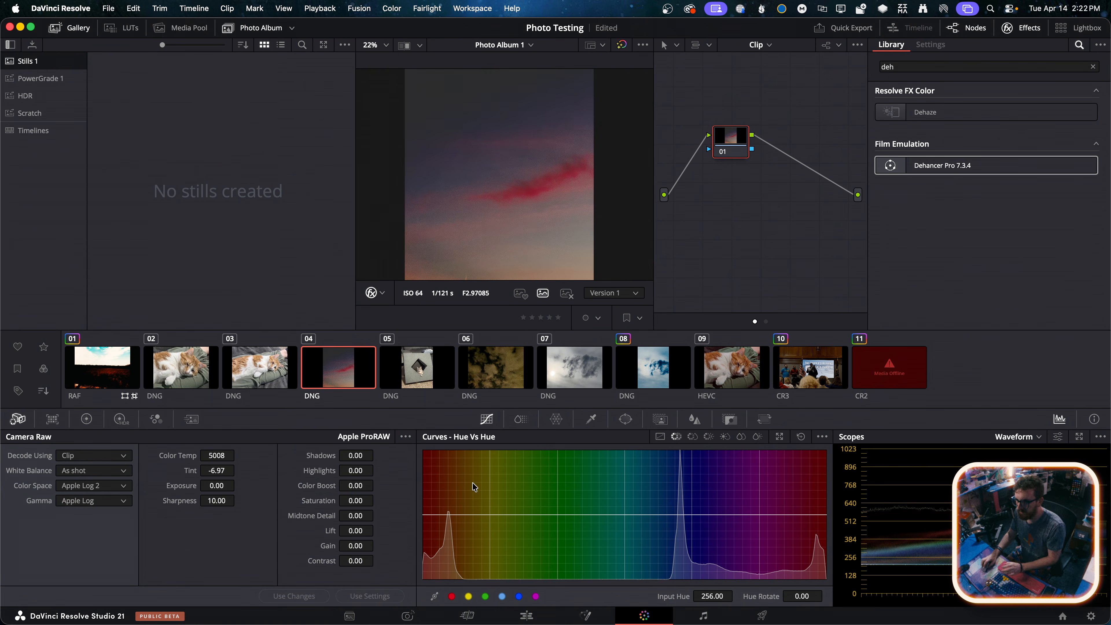
left_click_drag(215, 457, 238, 471)
left_click(87, 419)
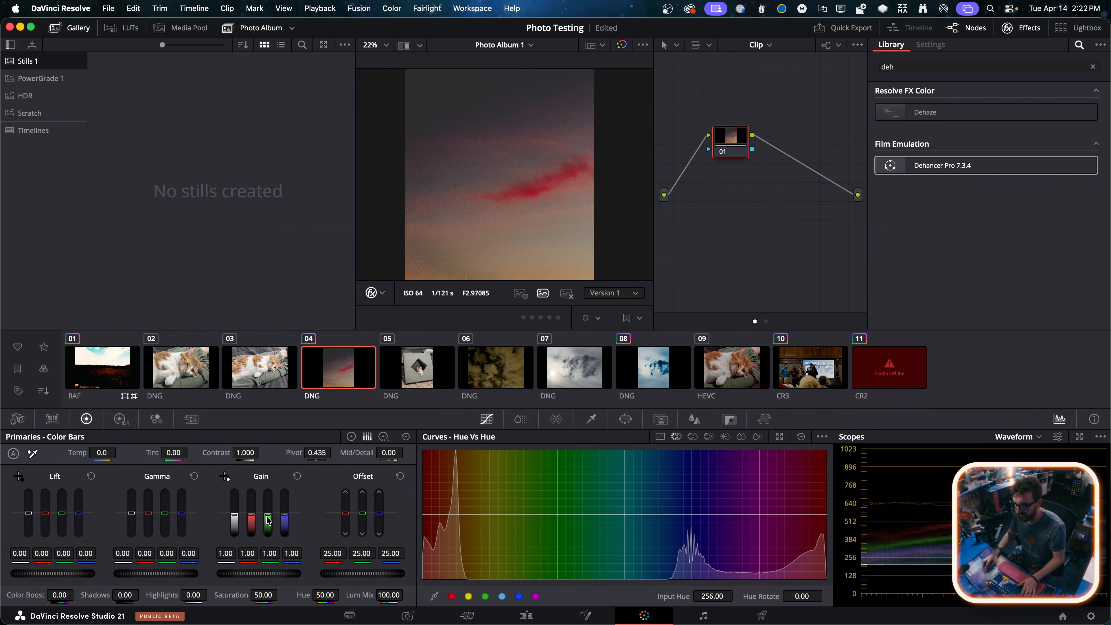
Add points to the Hue Vs Hue curve, then add the six color control points to the Hue Vs Sat curve
left_click_drag(585, 514, 581, 516)
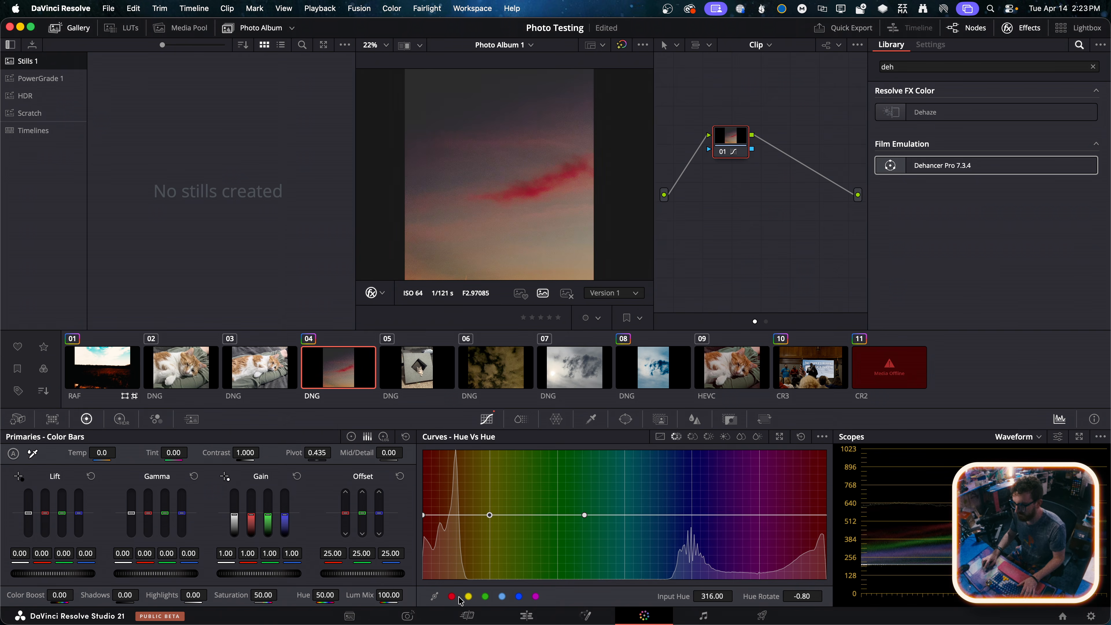
left_click(502, 597)
left_click(519, 596)
left_click(535, 597)
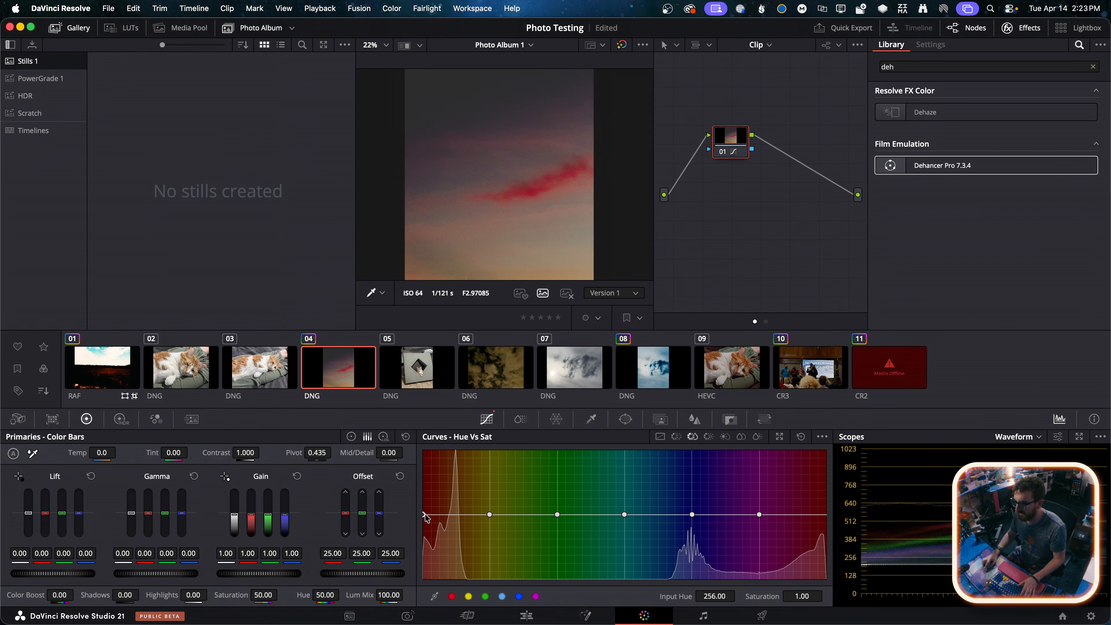
On the Hue Vs Sat curve, lower red to 0.92, magenta to 0.87 and yellow to 0.55, and raise blue, cyan and green
left_click_drag(426, 514, 424, 520)
left_click_drag(760, 515, 759, 523)
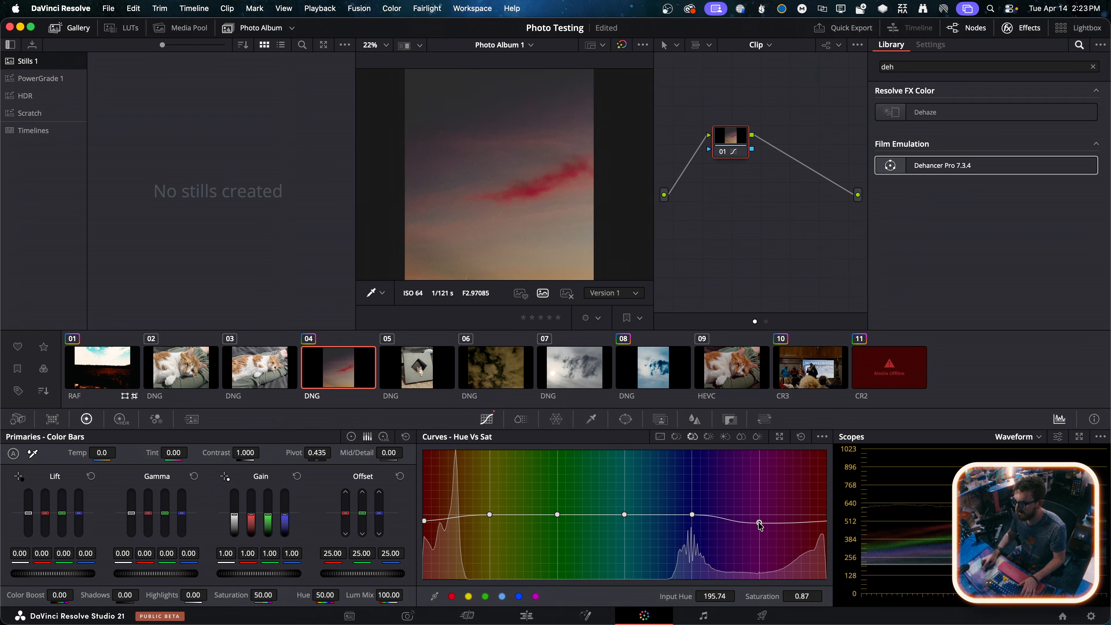
left_click_drag(693, 515, 630, 502)
left_click_drag(557, 518, 559, 497)
left_click_drag(490, 517, 491, 543)
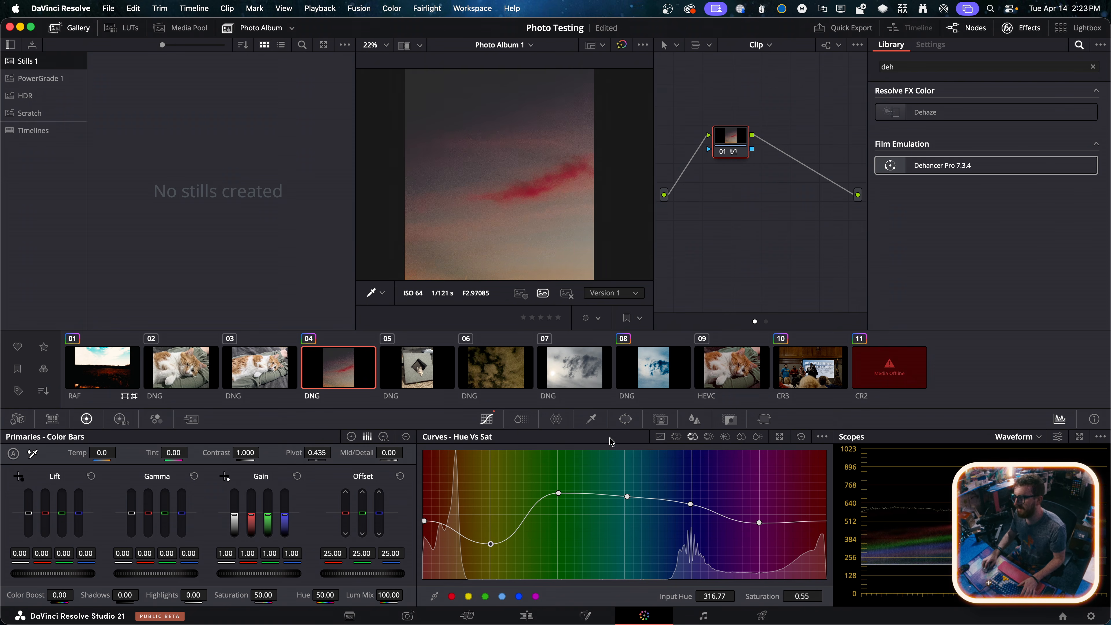
scroll(494, 200, "down", 2)
scroll(493, 200, "up", 2)
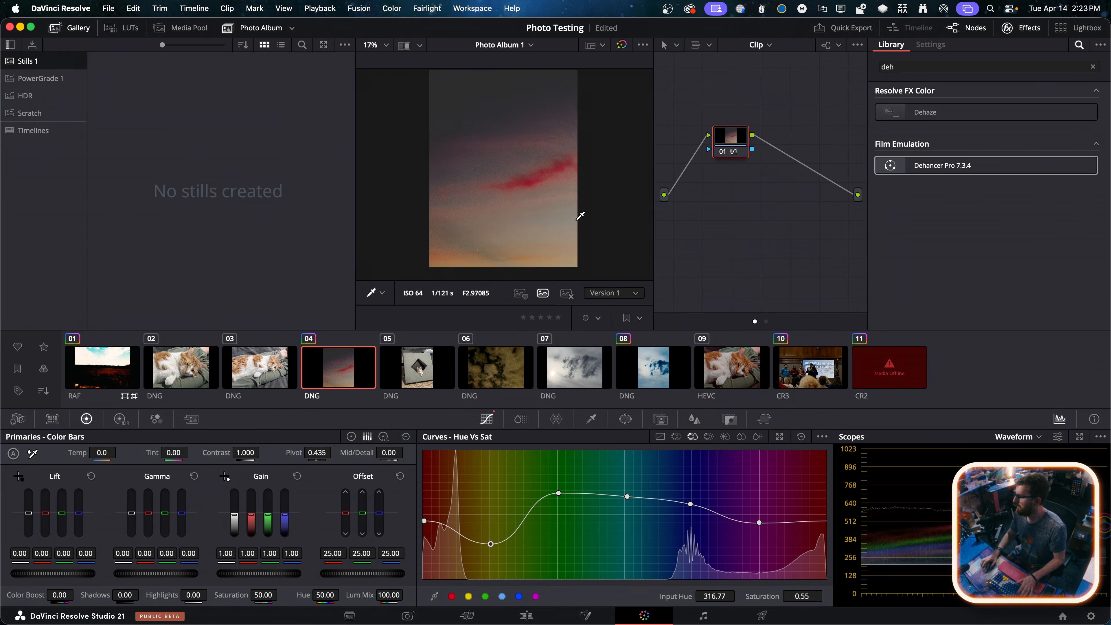